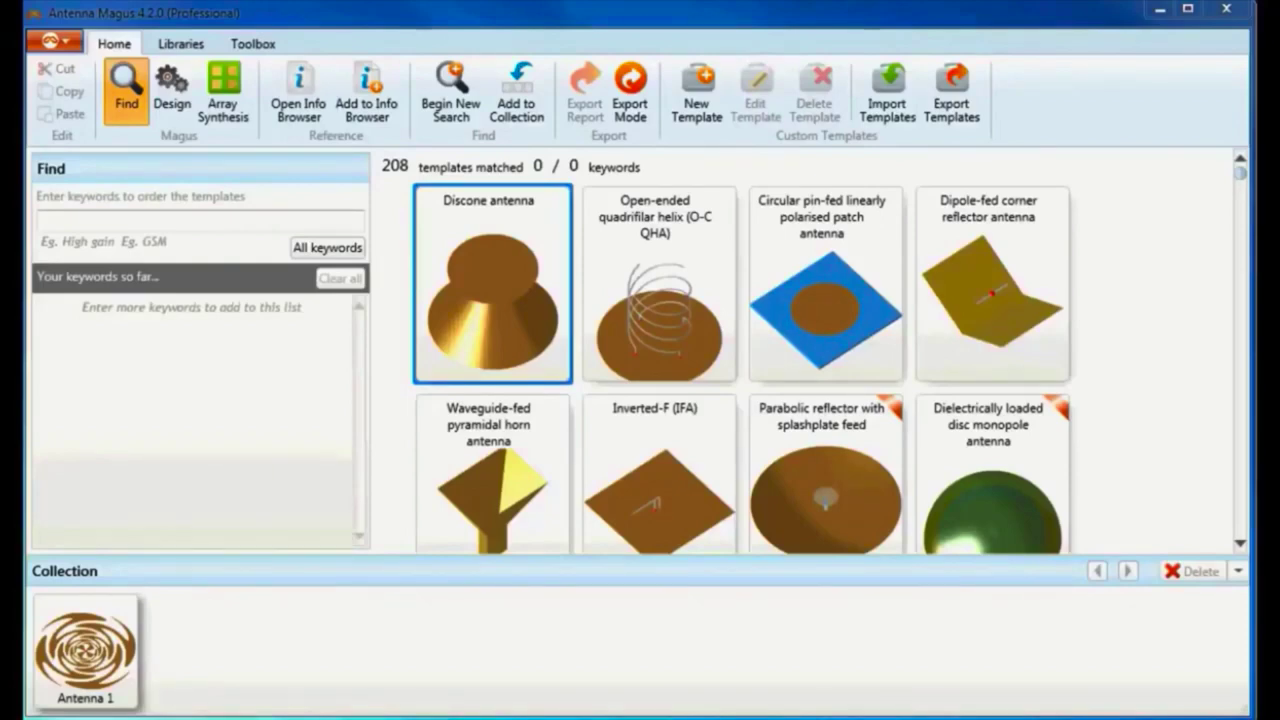
# - Add 'helix' as a search keyword, leaving 16 matching antenna templates in the gallery
pyautogui.write('helix')
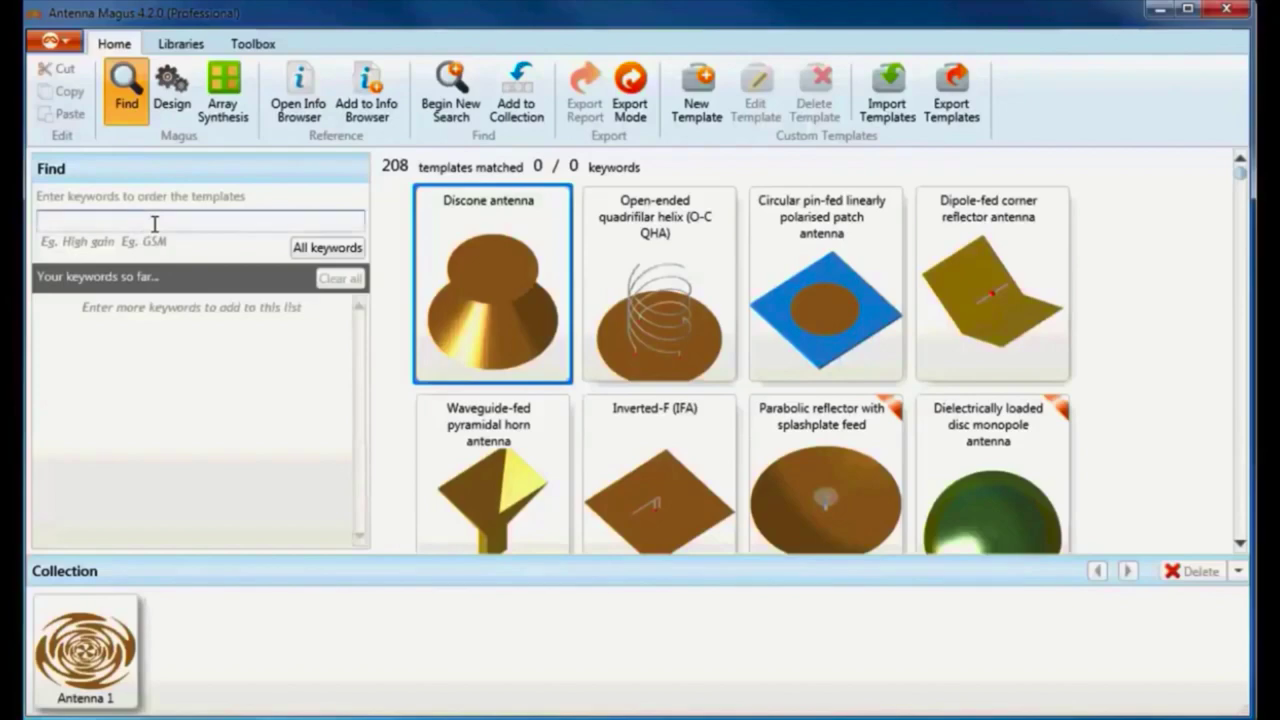
pyautogui.press('Escape')
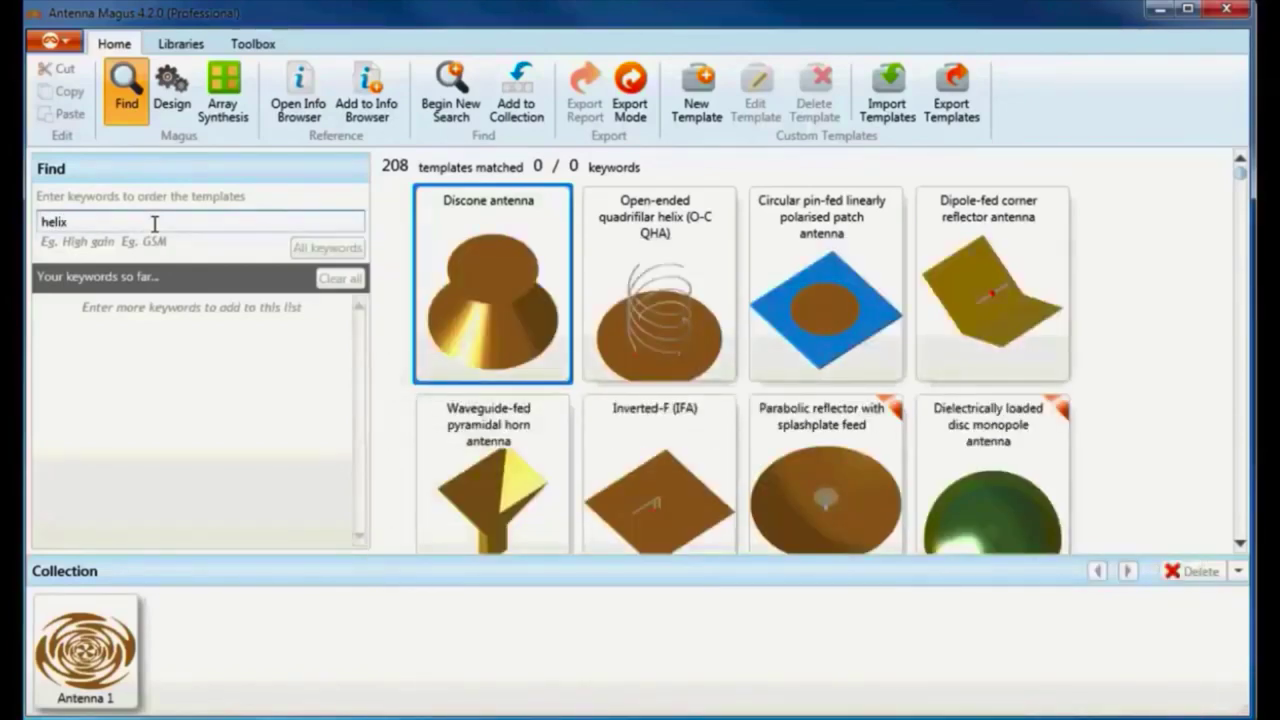
pyautogui.press('Return')
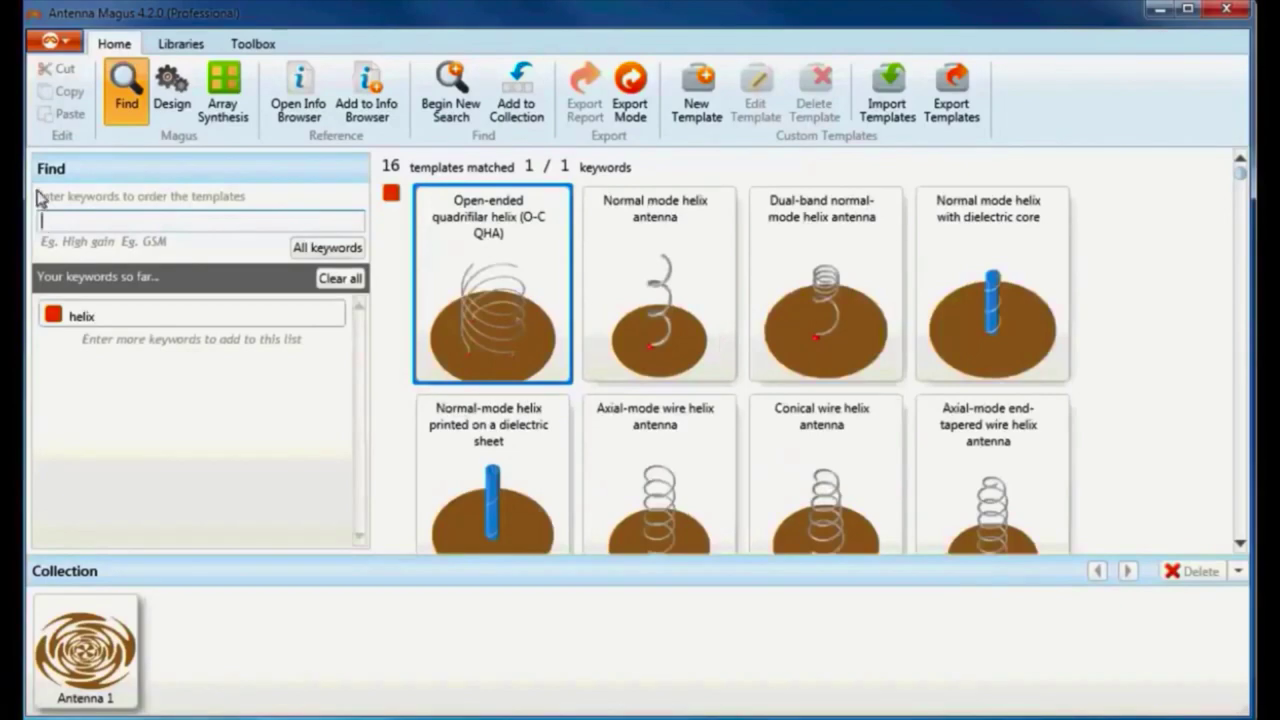
pyautogui.moveTo(505, 285)
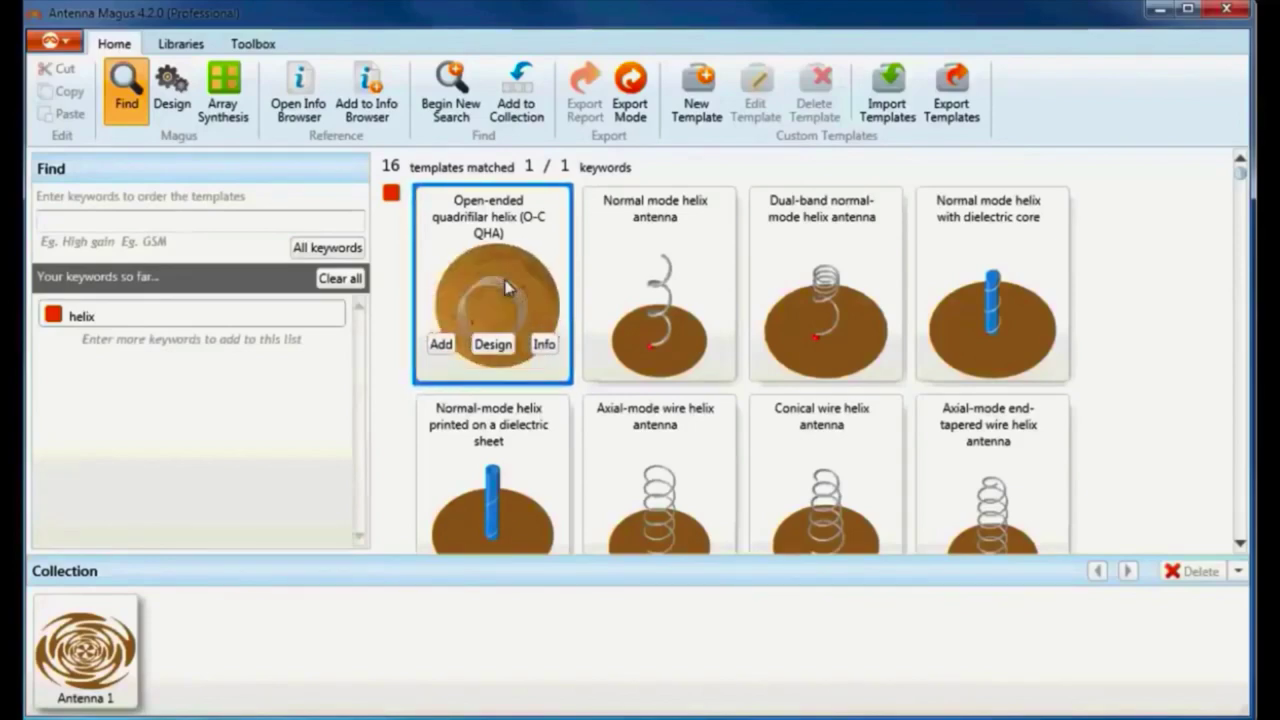
pyautogui.click(544, 344)
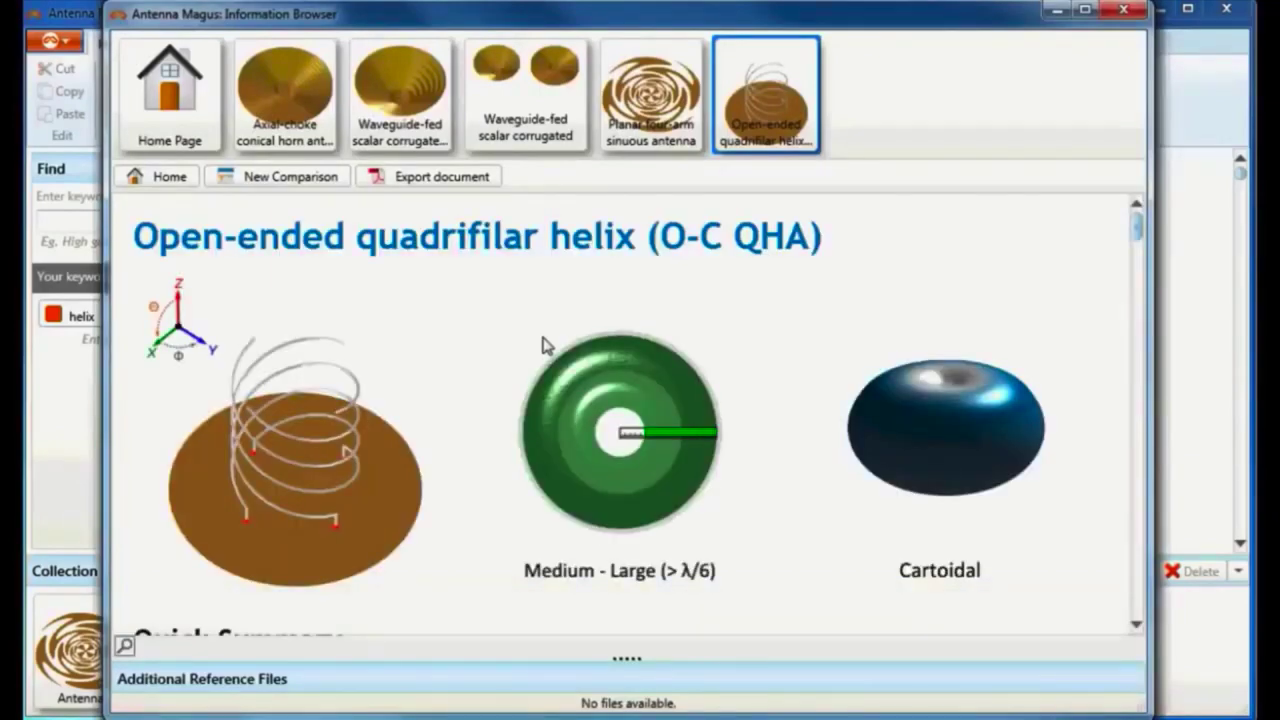
pyautogui.scroll(-3, 544, 344)
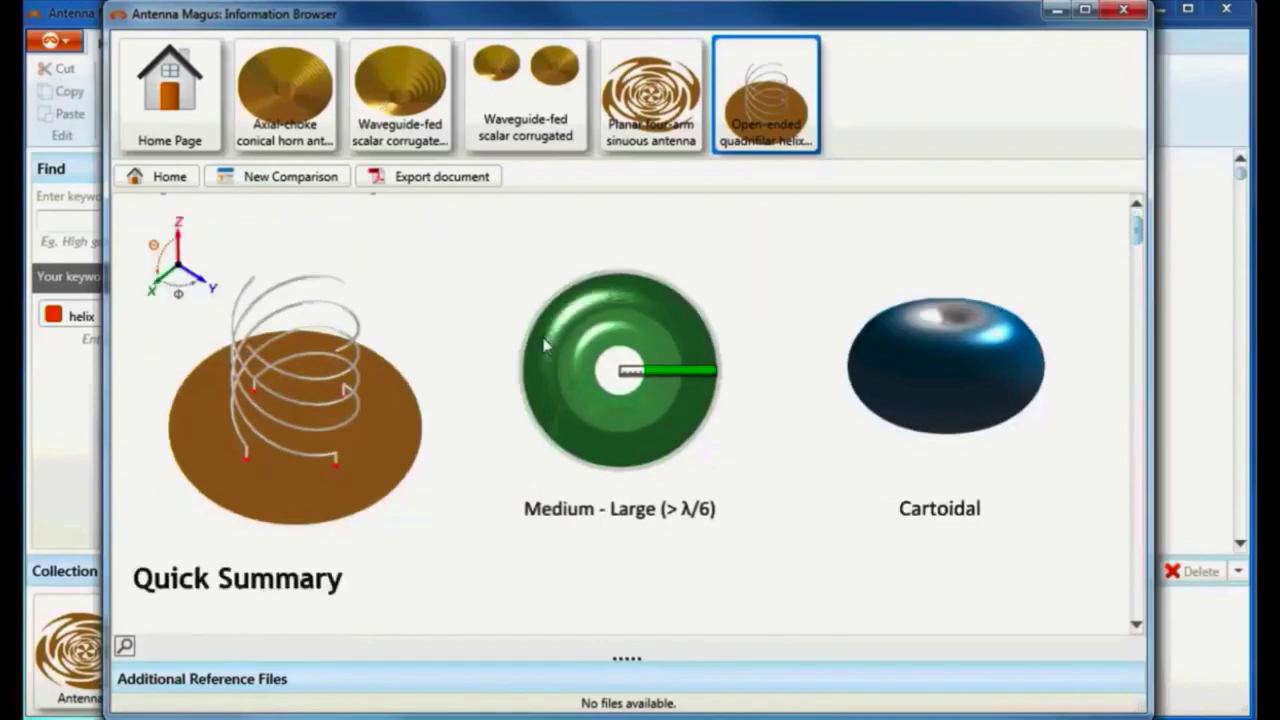
pyautogui.scroll(-3, 545, 344)
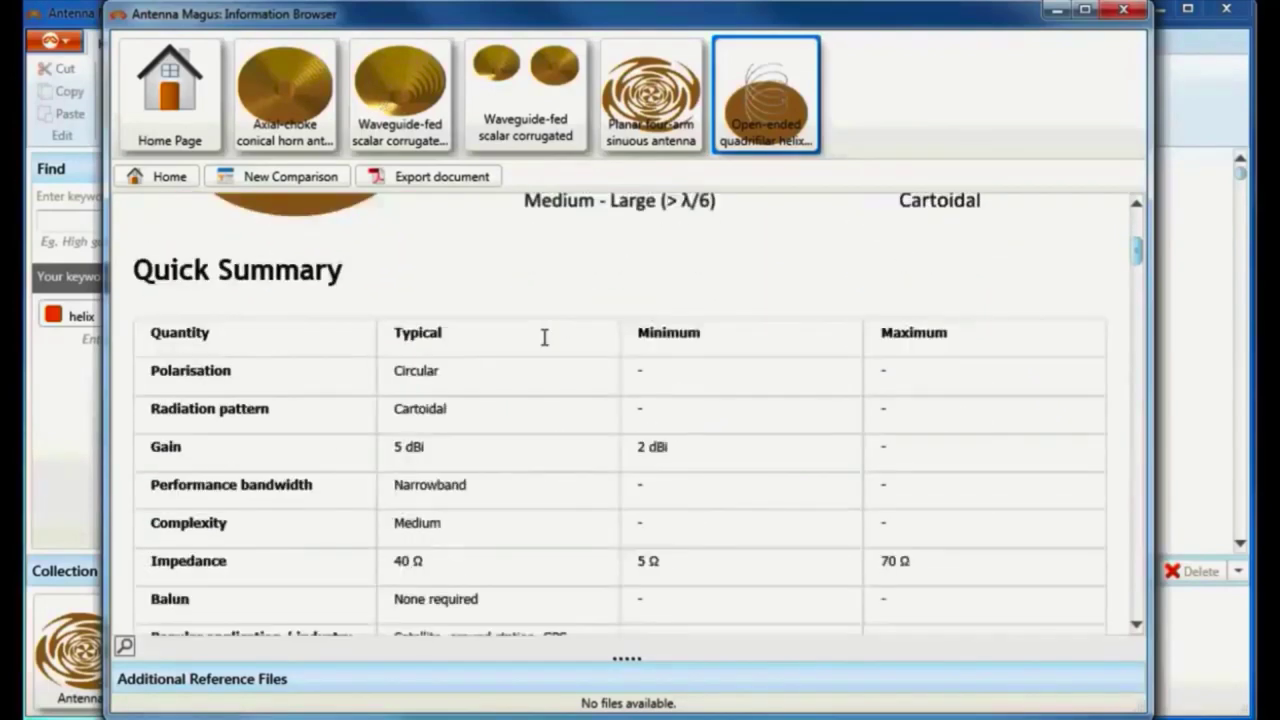
pyautogui.scroll(-4, 544, 337)
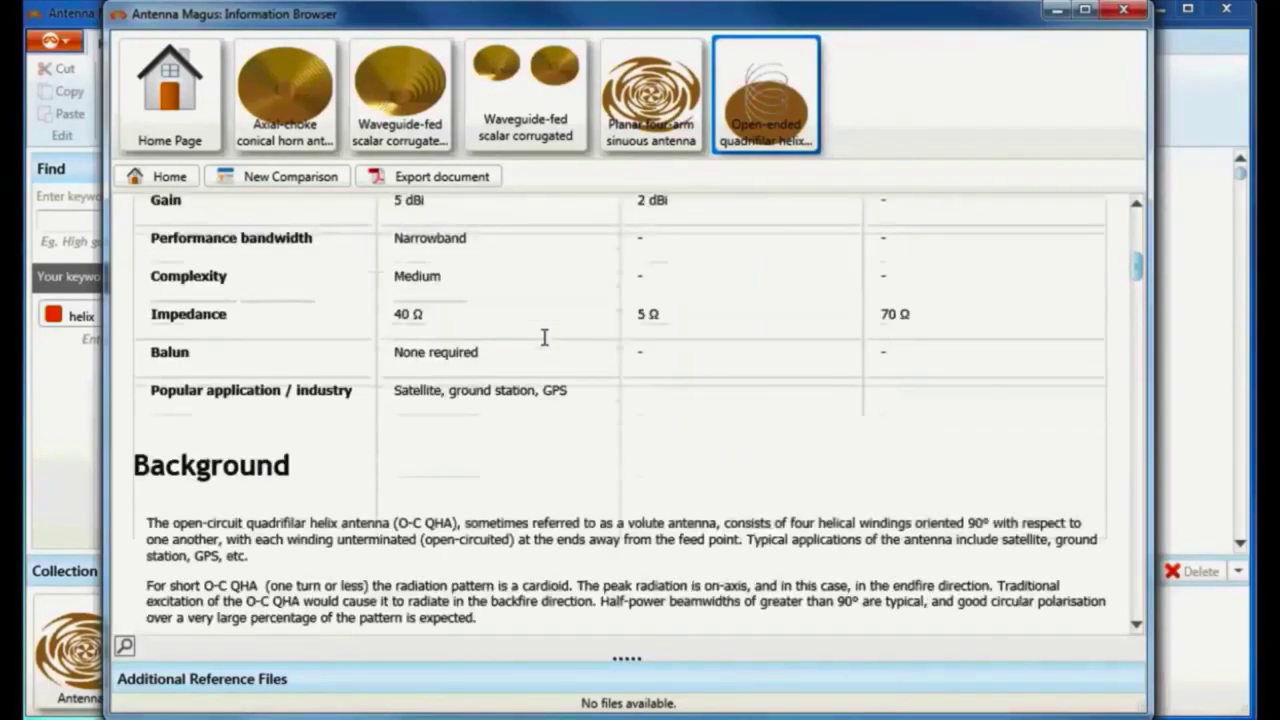
pyautogui.scroll(-4, 544, 337)
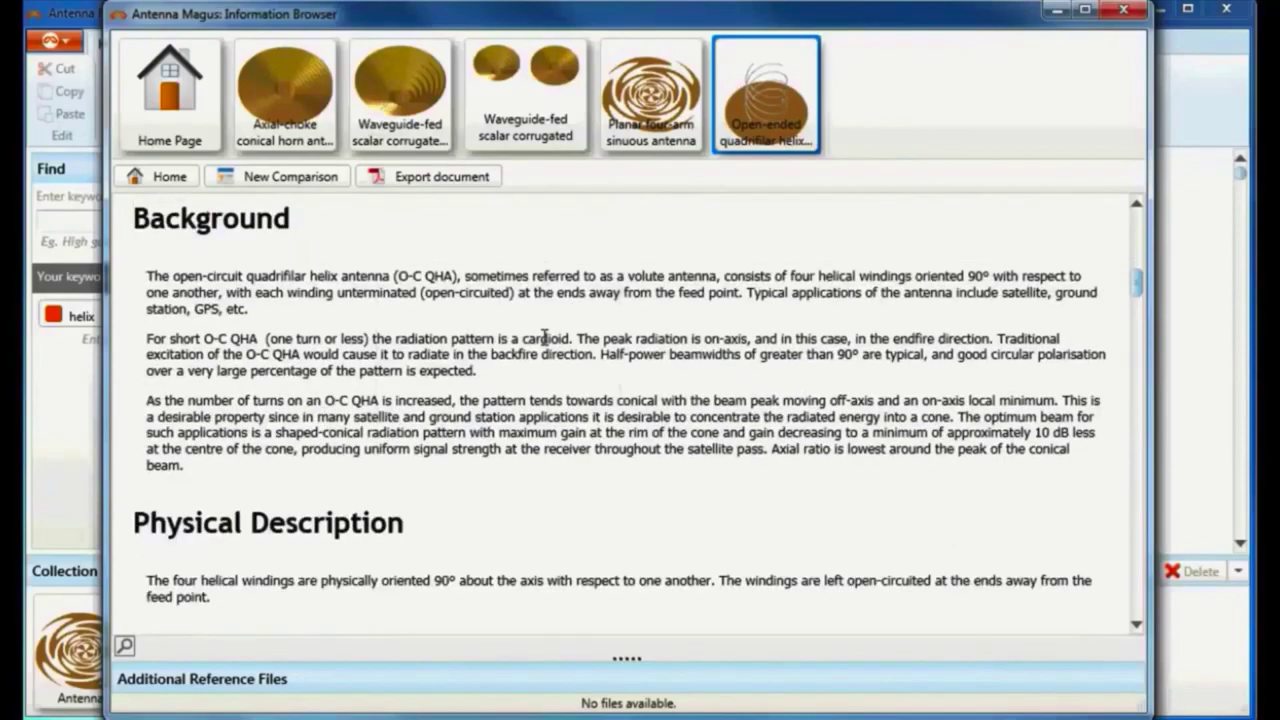
pyautogui.scroll(-5, 544, 337)
pyautogui.scroll(-2, 544, 337)
pyautogui.scroll(-3, 544, 337)
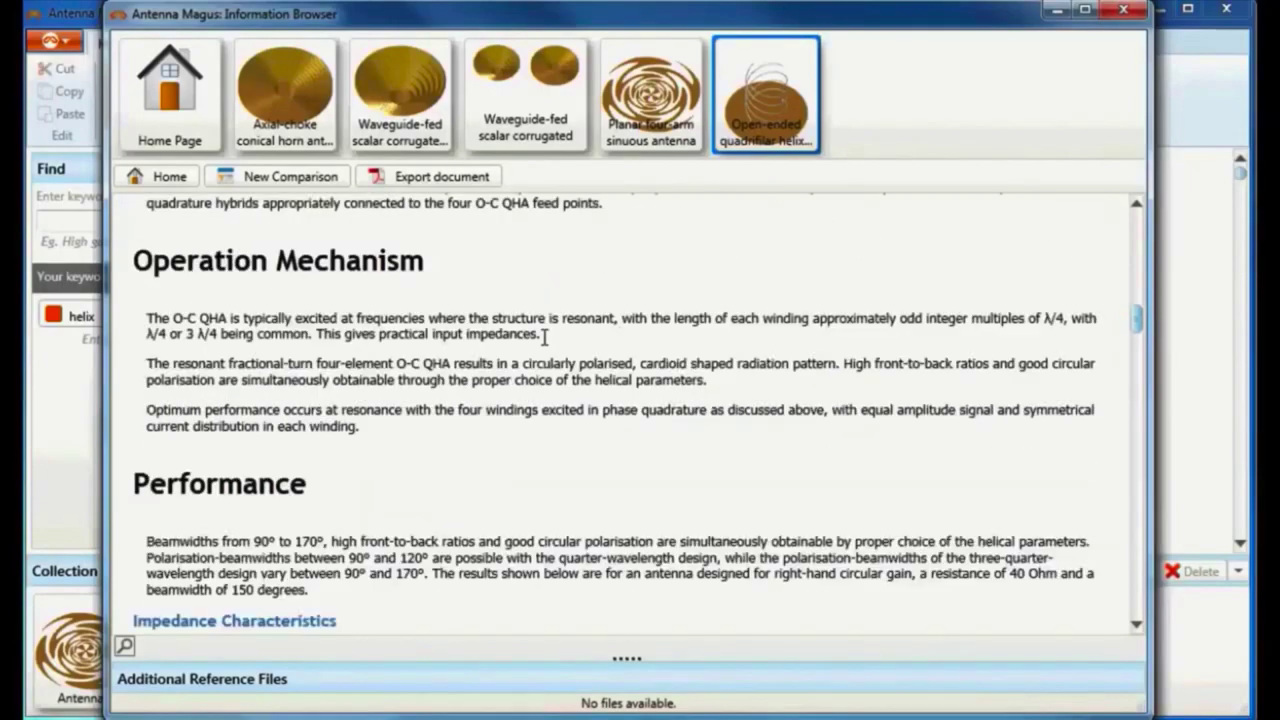
pyautogui.scroll(-3, 544, 337)
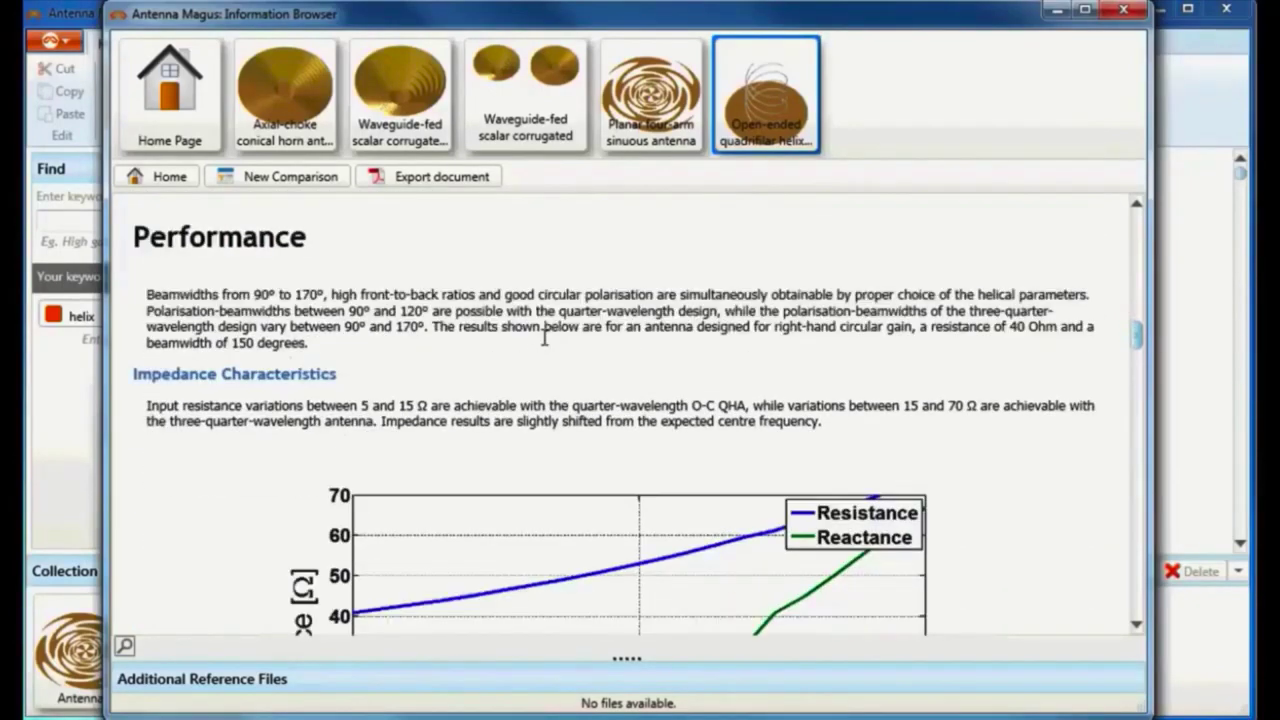
pyautogui.scroll(-3, 544, 337)
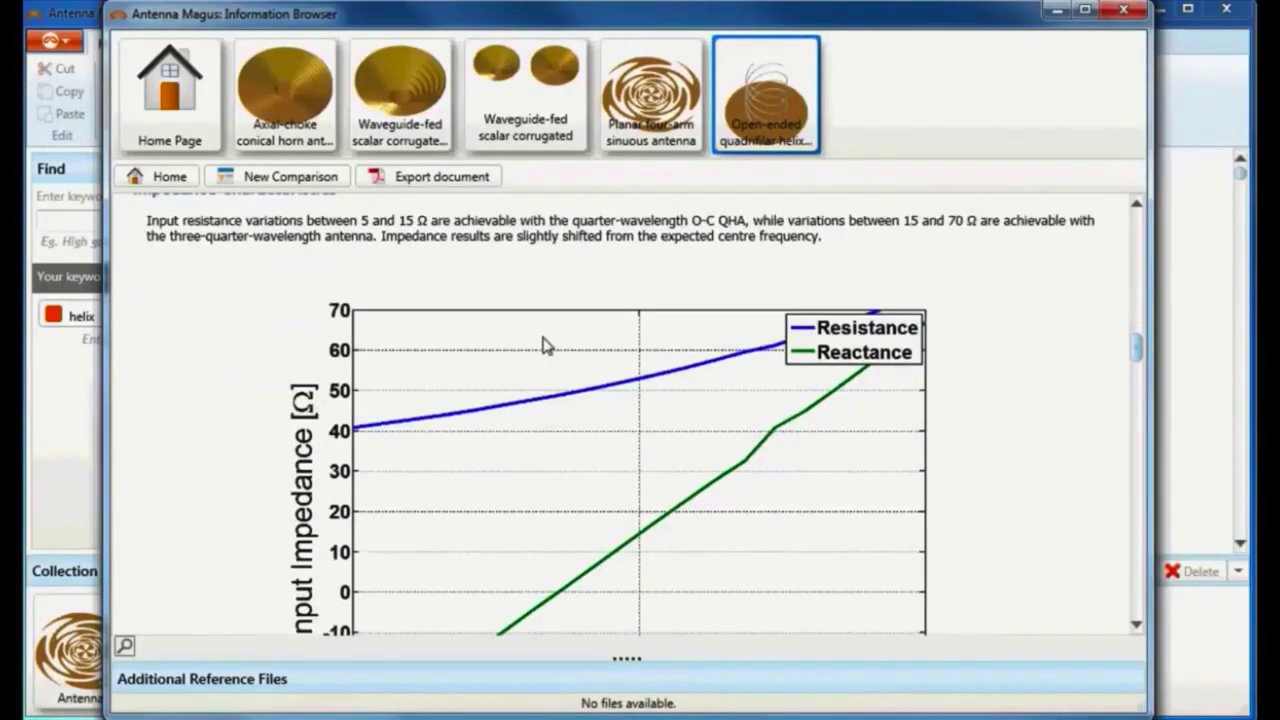
pyautogui.scroll(-4, 544, 345)
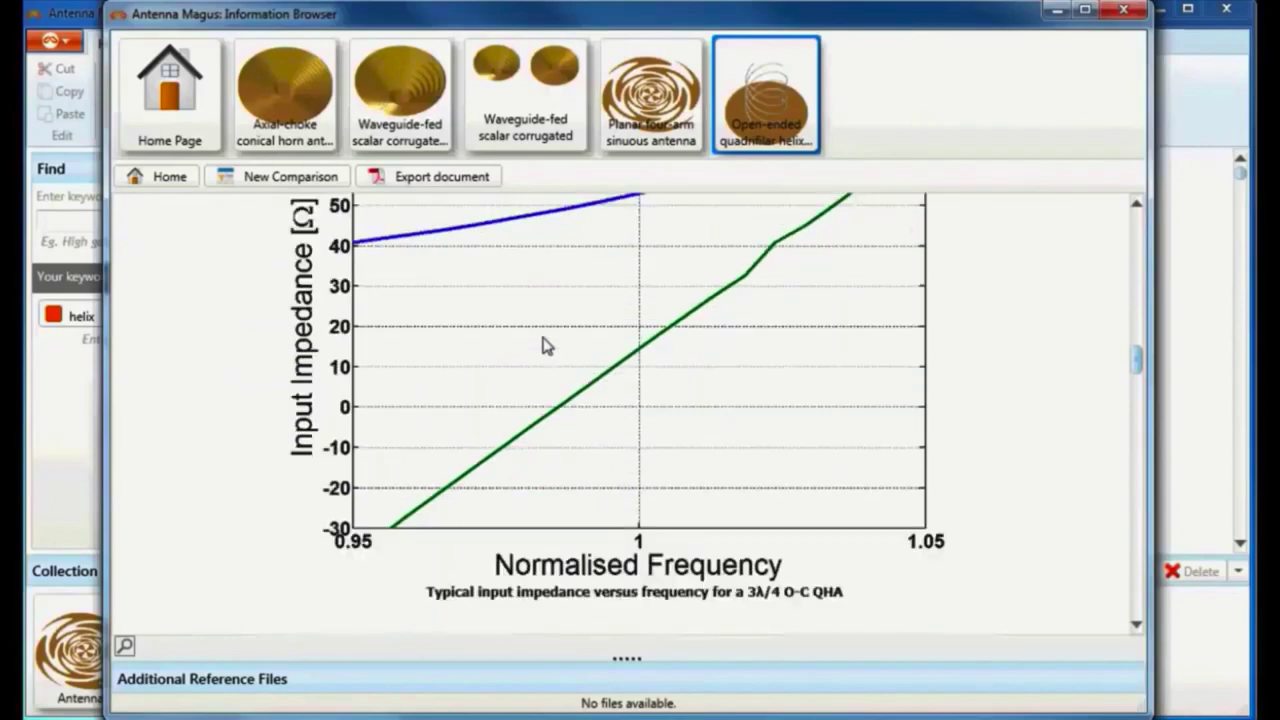
pyautogui.scroll(-2, 544, 345)
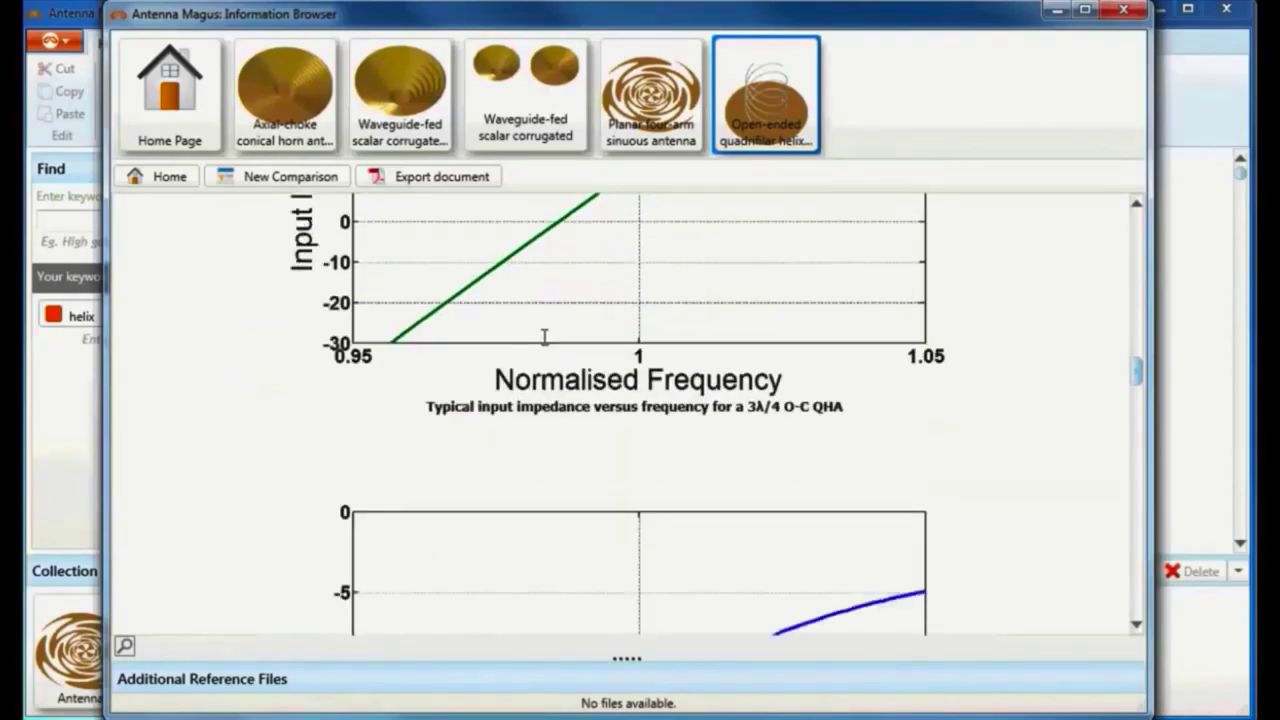
pyautogui.scroll(-3, 546, 345)
pyautogui.scroll(-1, 546, 345)
pyautogui.scroll(-3, 546, 345)
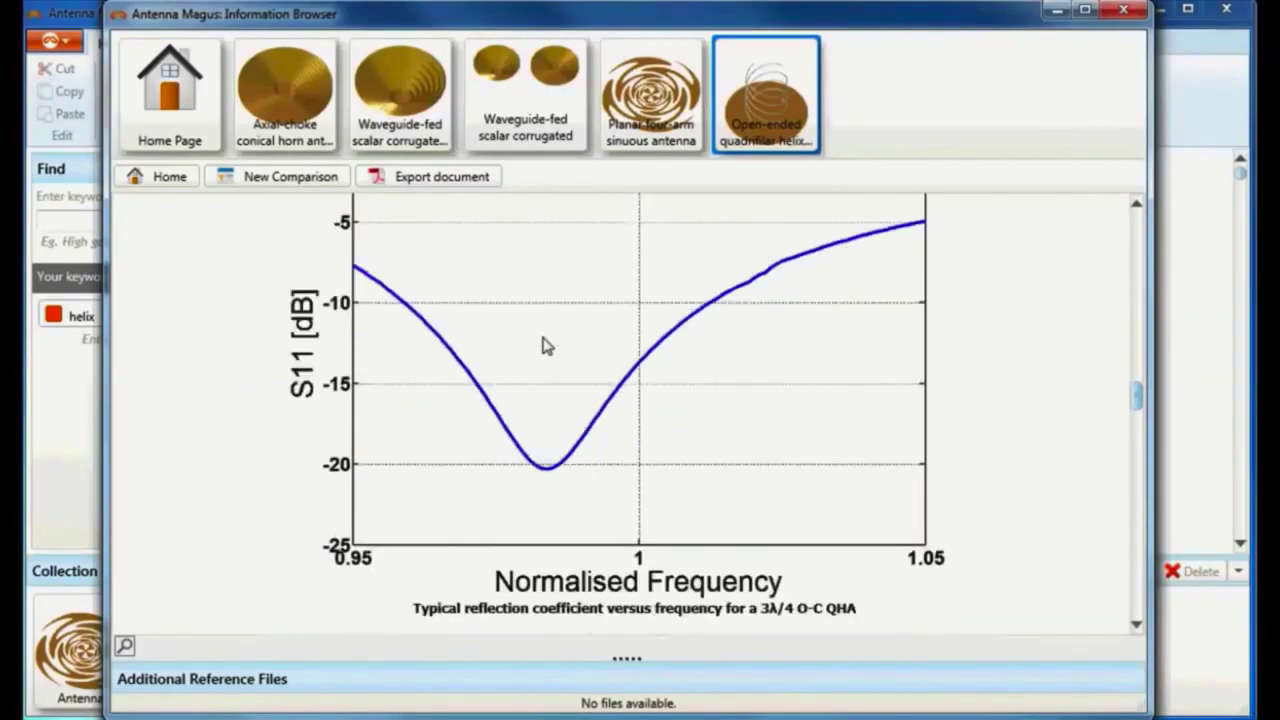
pyautogui.scroll(-3, 546, 345)
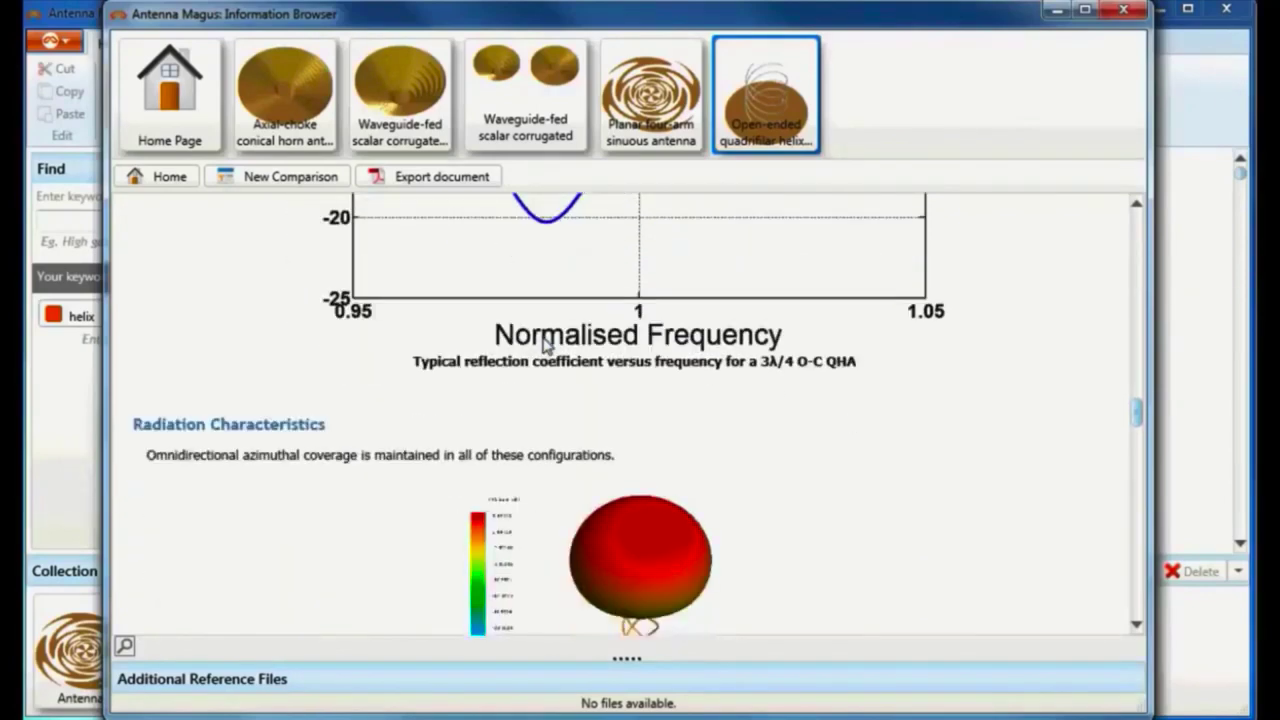
pyautogui.scroll(-4, 546, 345)
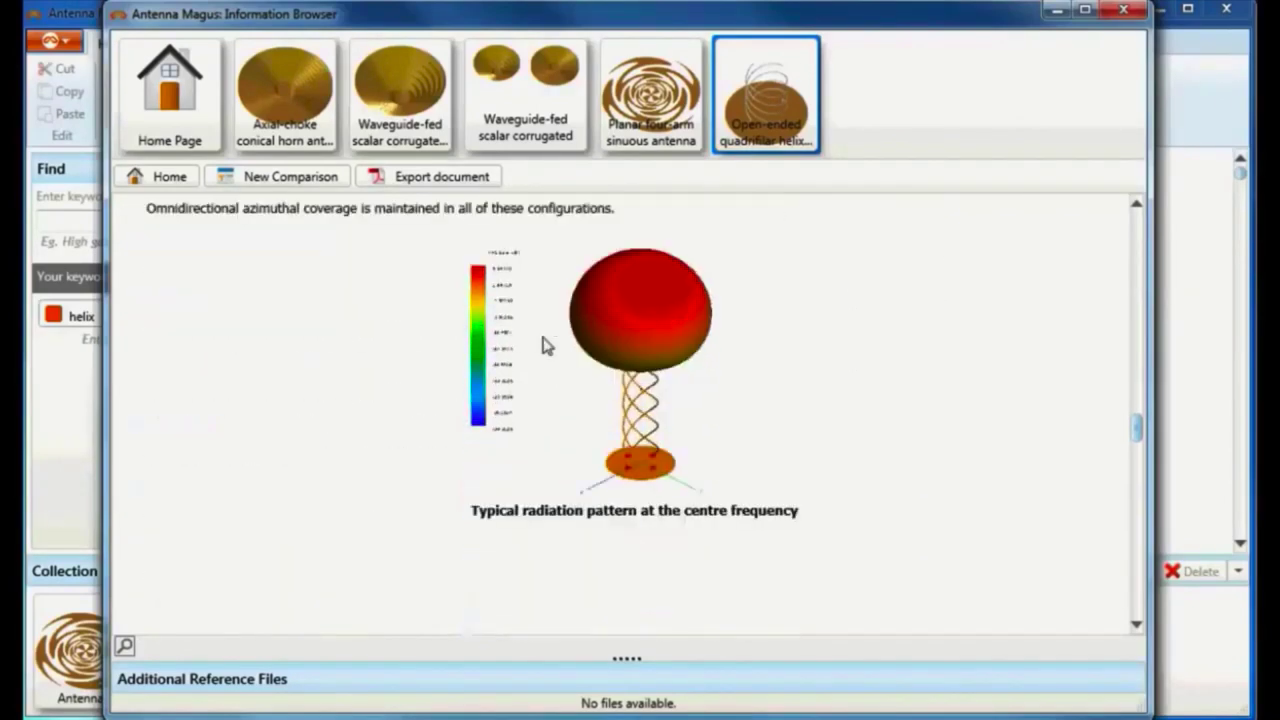
pyautogui.scroll(-4, 546, 345)
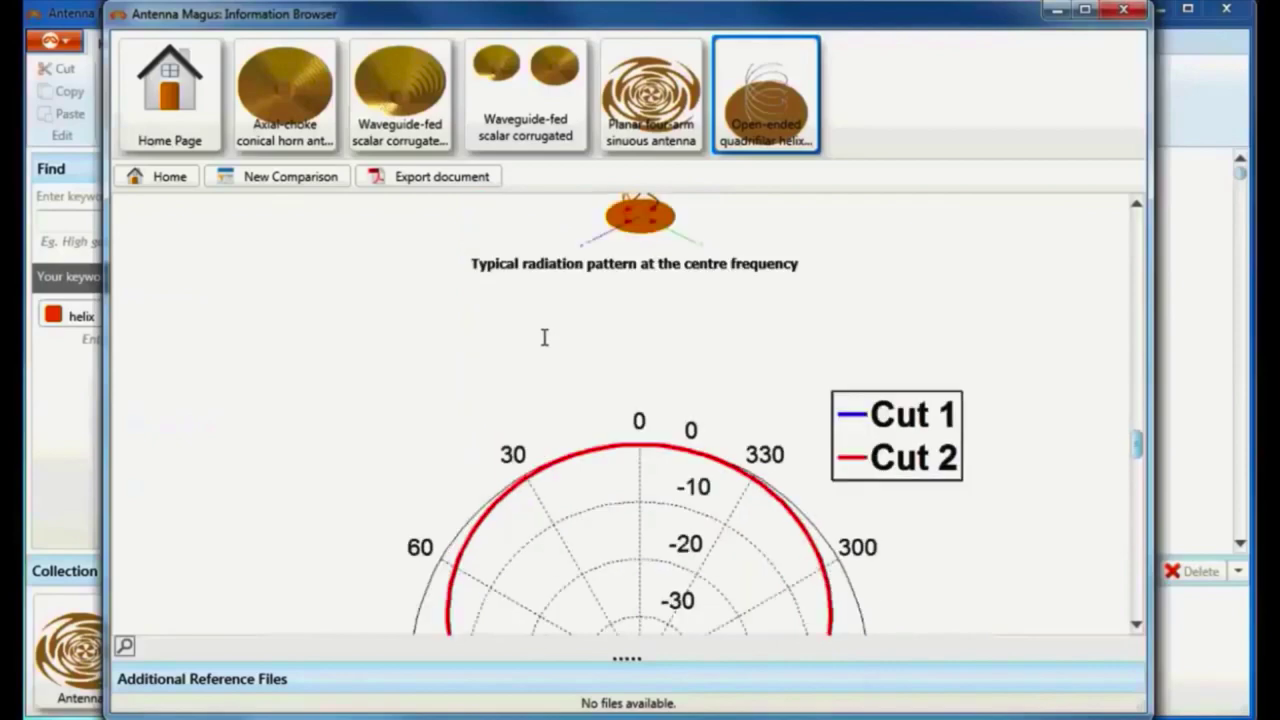
pyautogui.scroll(-4, 546, 345)
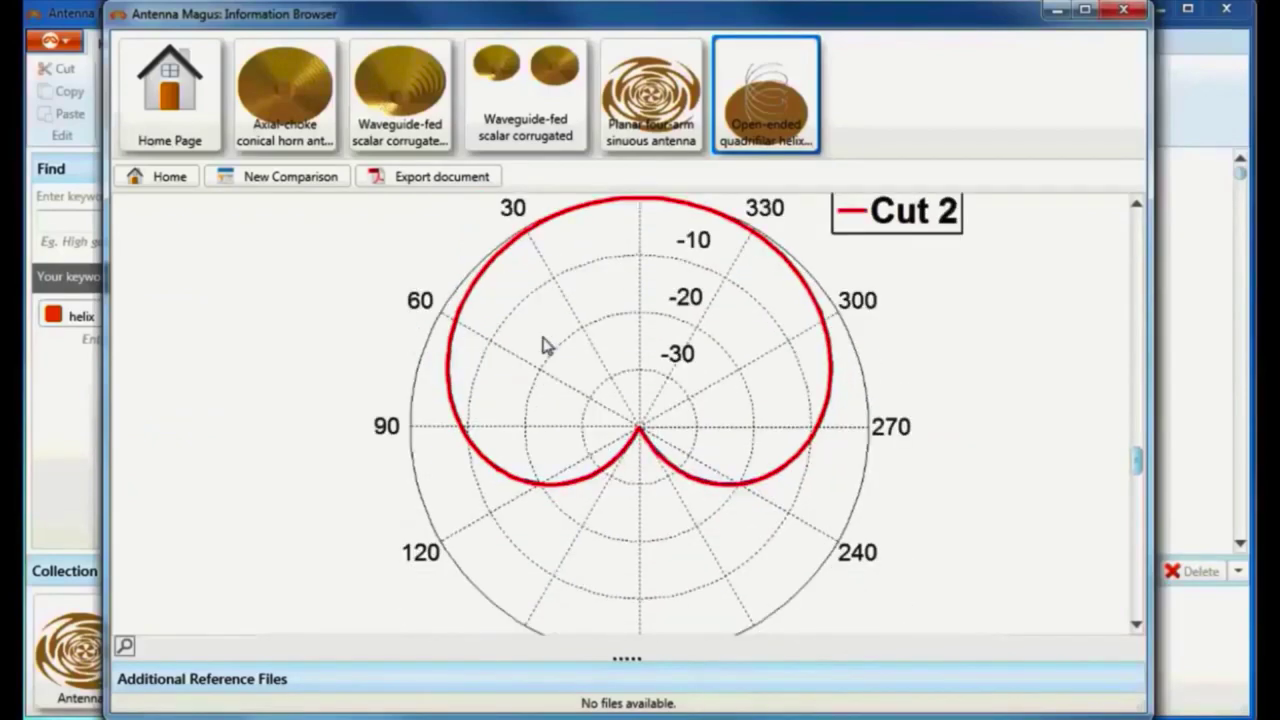
pyautogui.scroll(-4, 546, 345)
pyautogui.scroll(-5, 546, 345)
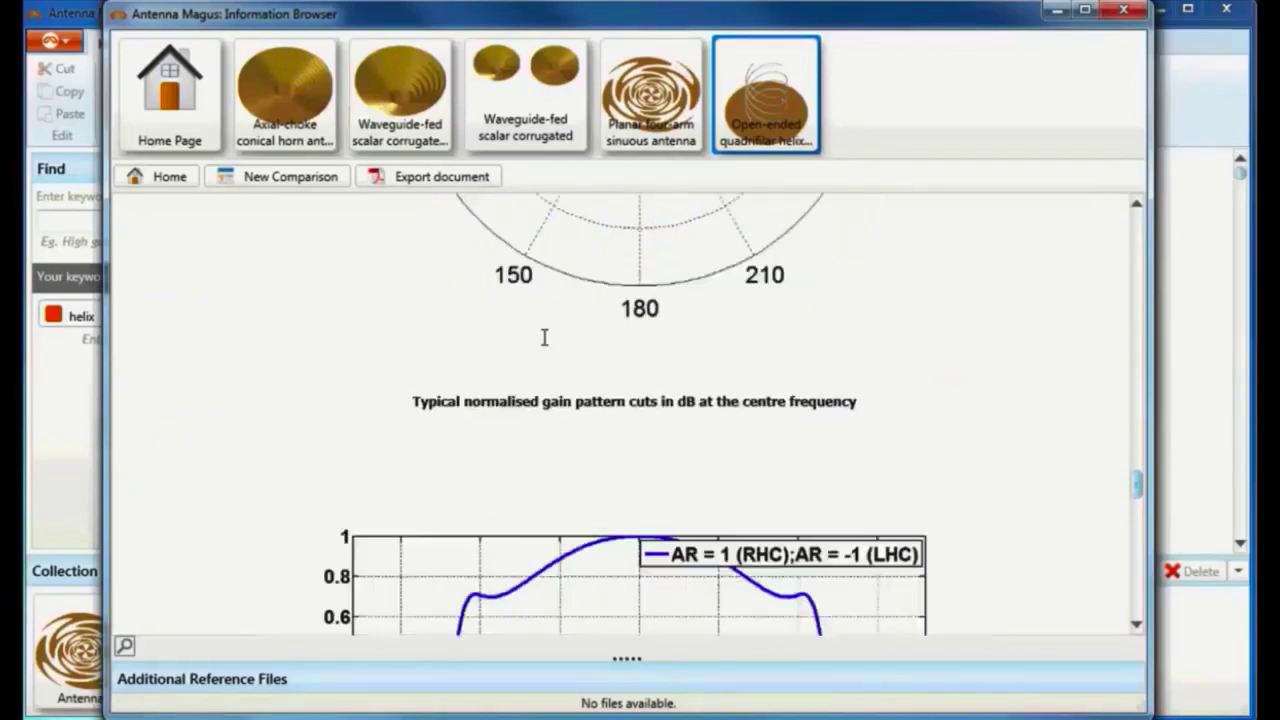
pyautogui.scroll(-9, 546, 345)
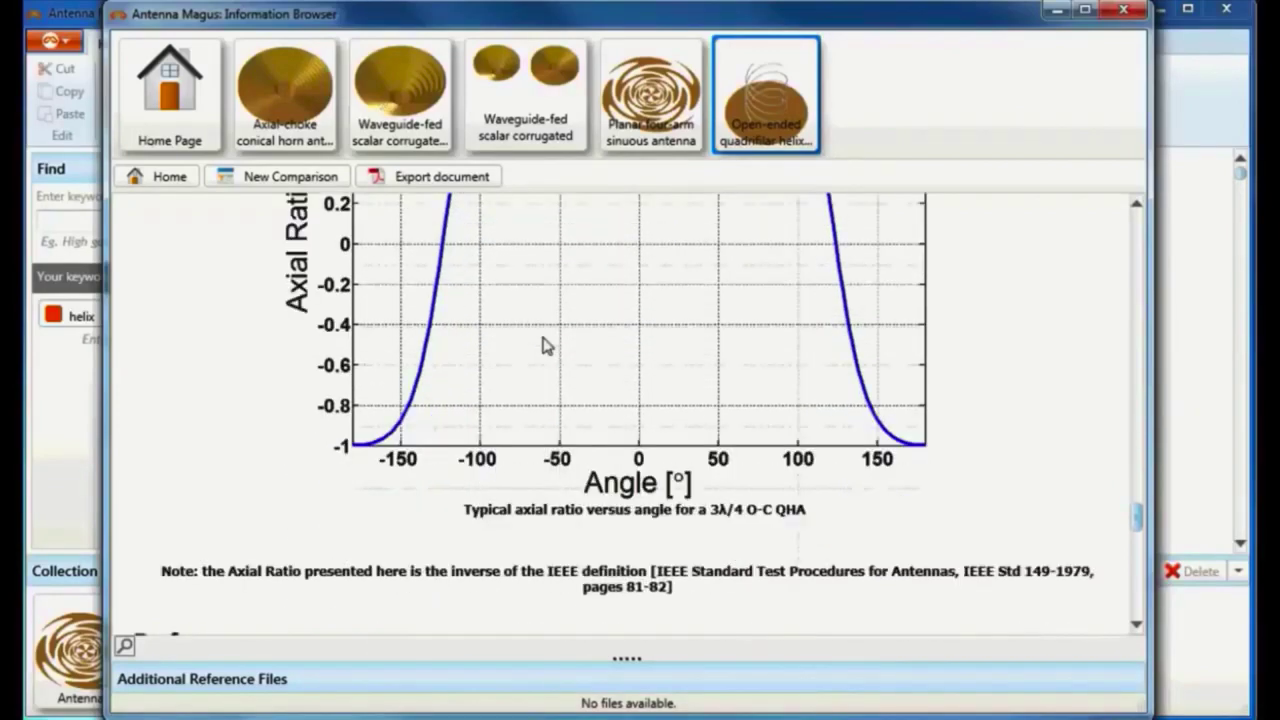
pyautogui.scroll(-1, 545, 339)
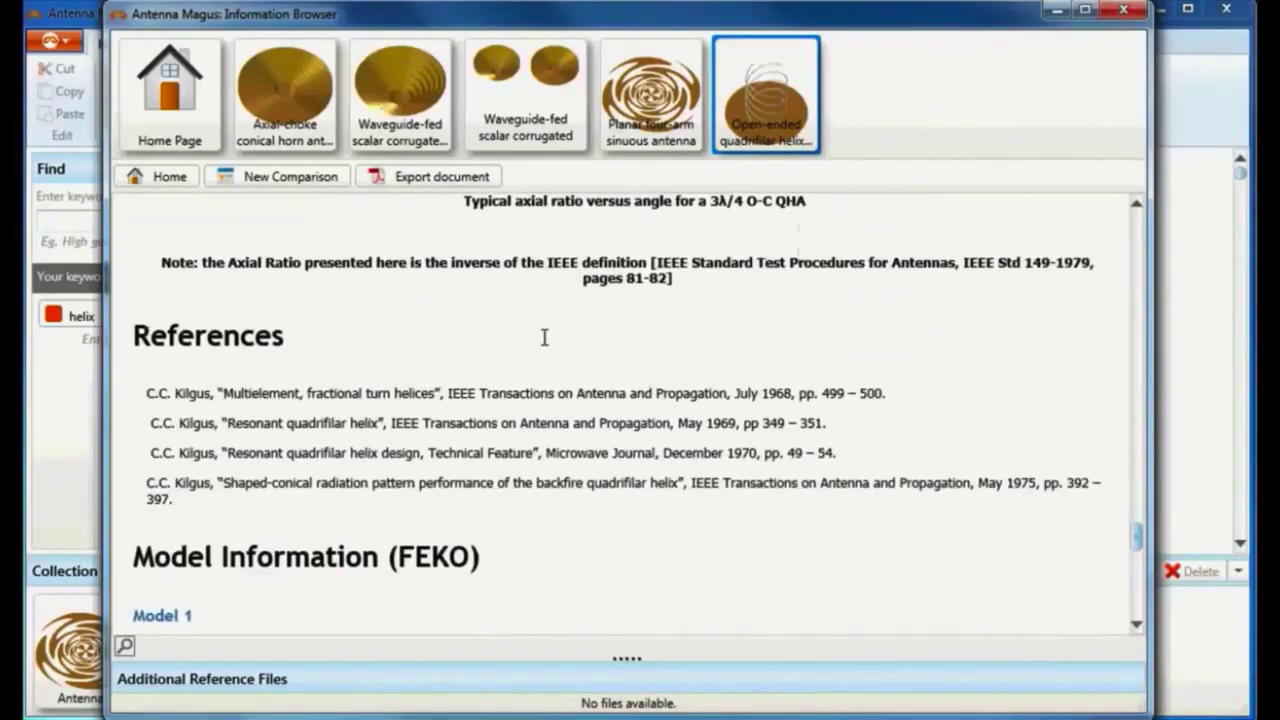
pyautogui.scroll(-6, 545, 338)
pyautogui.scroll(-5, 545, 338)
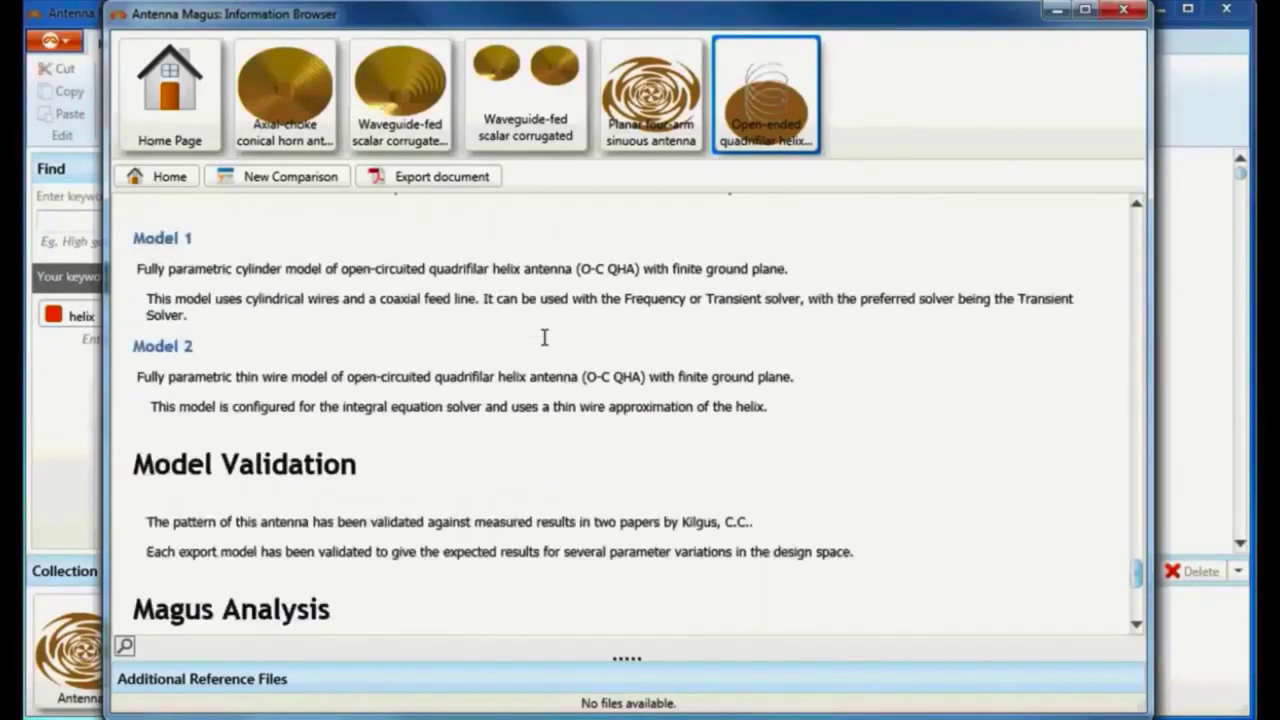
pyautogui.scroll(-5, 545, 338)
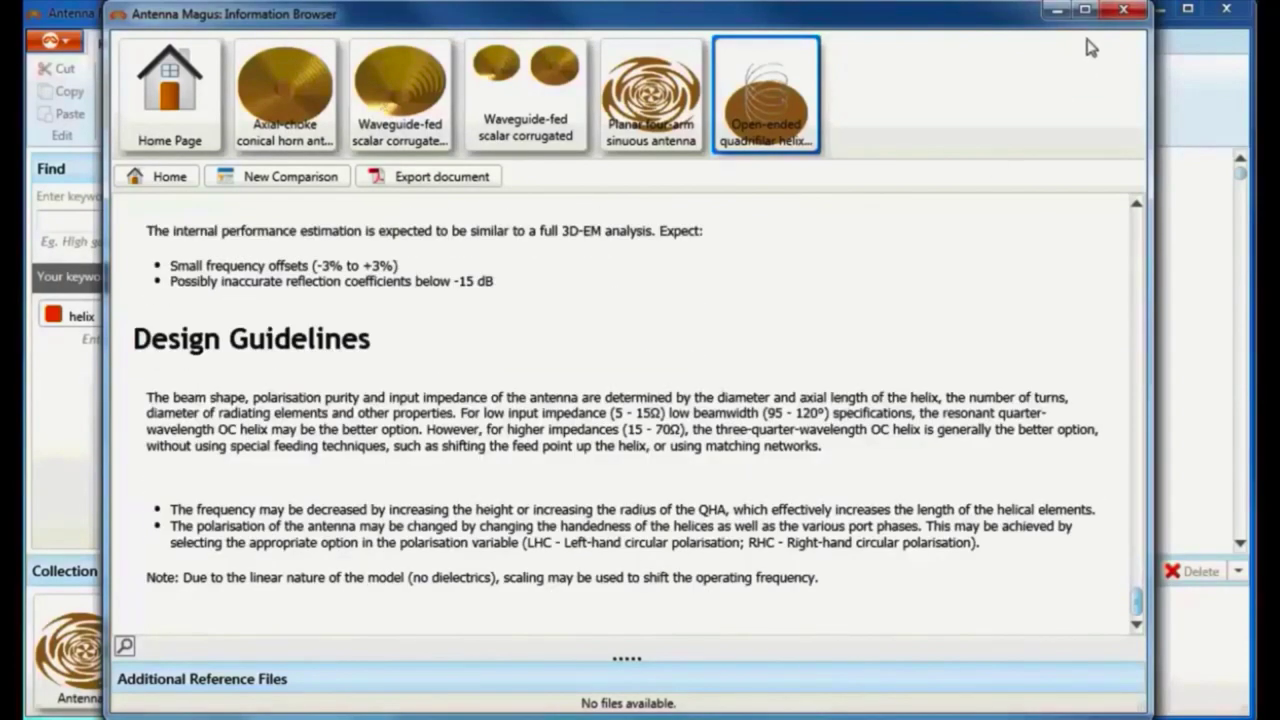
pyautogui.click(1122, 11)
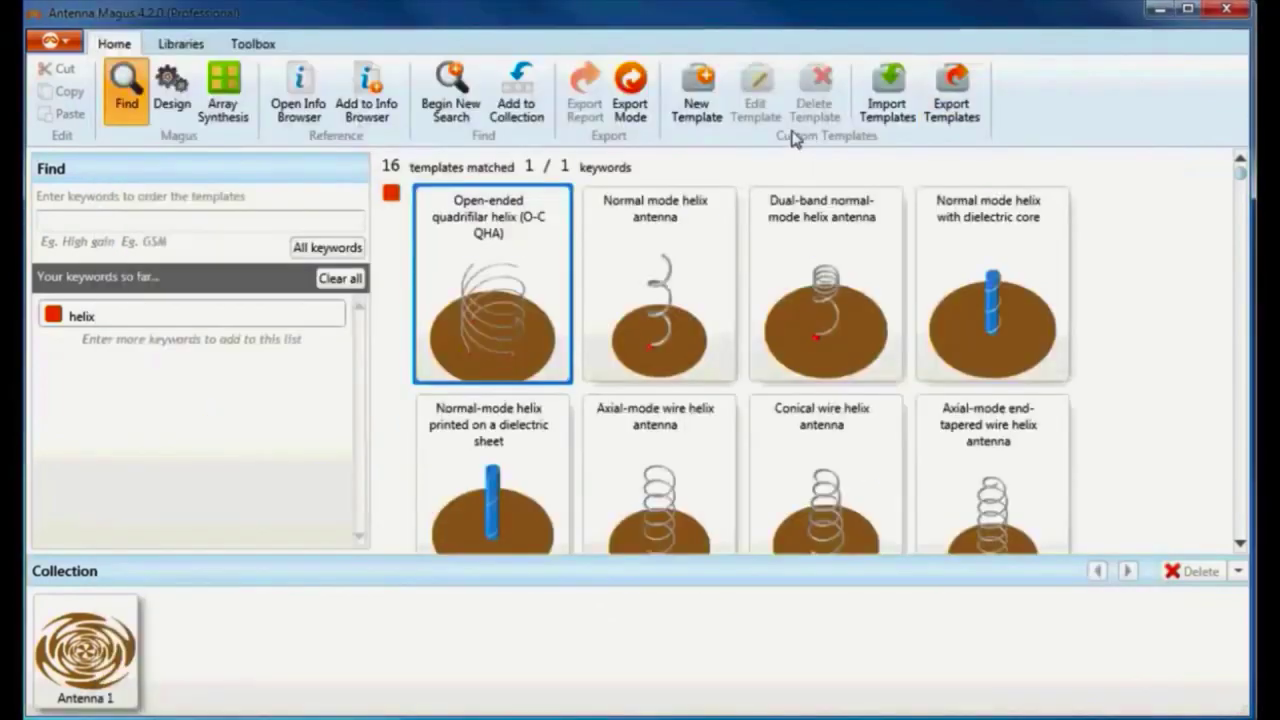
# - Start a design of the open-ended quadrifilar helix, designing for all options
pyautogui.moveTo(492, 345)
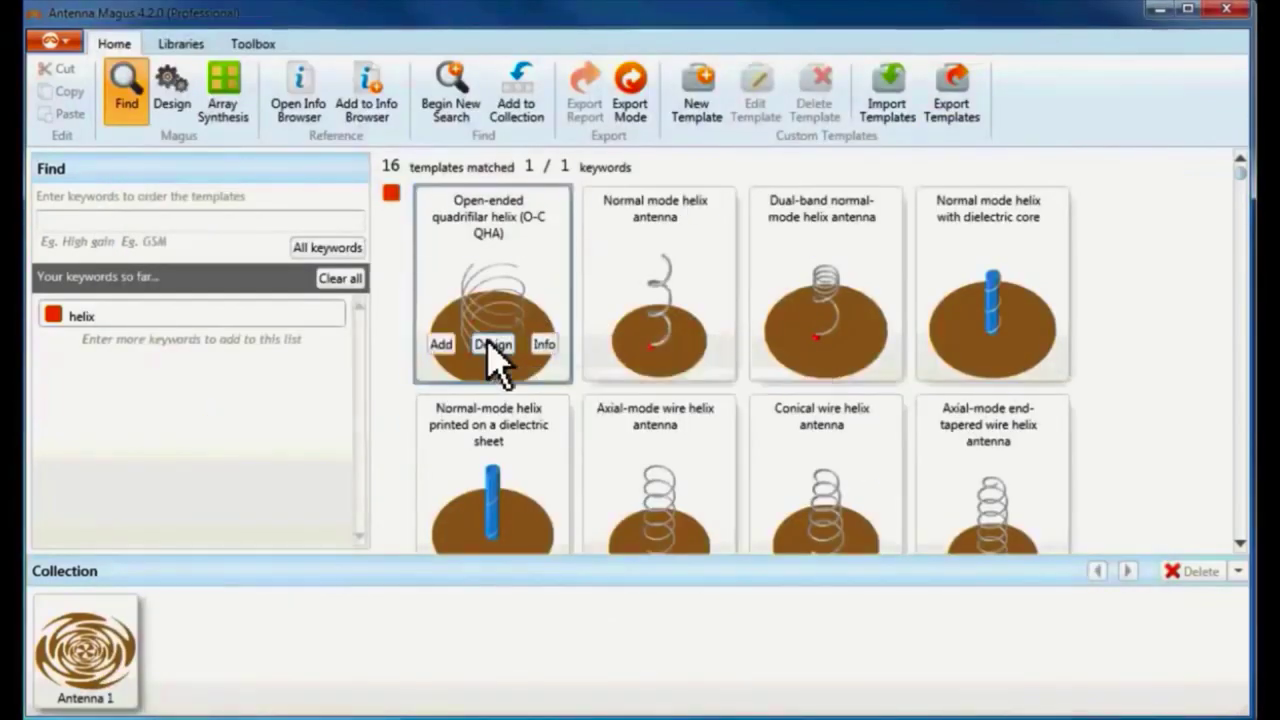
pyautogui.click(492, 346)
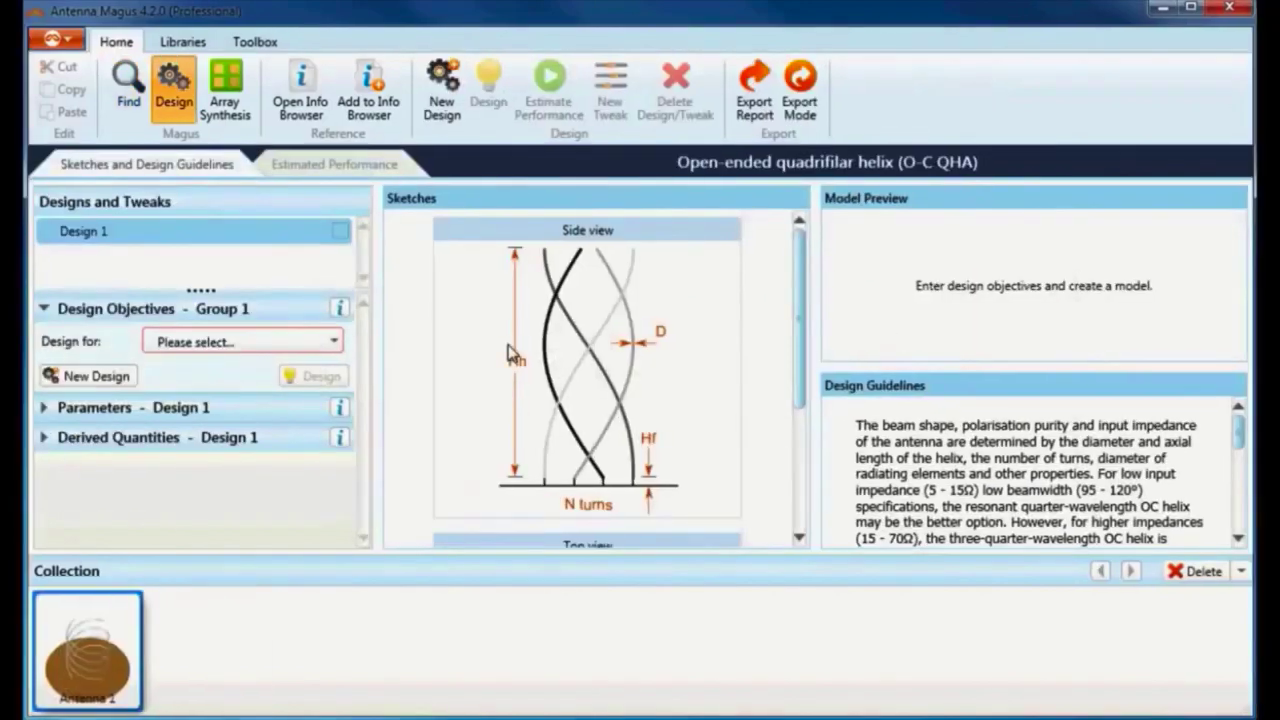
pyautogui.click(336, 343)
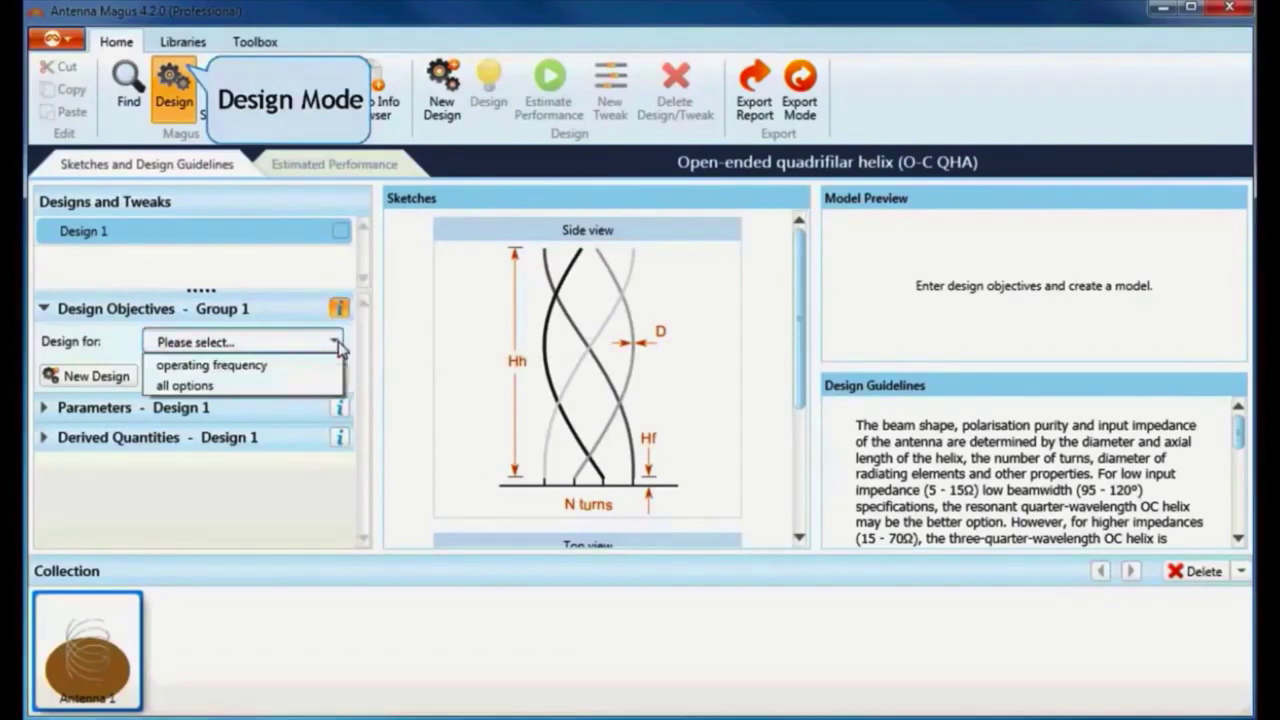
pyautogui.click(287, 386)
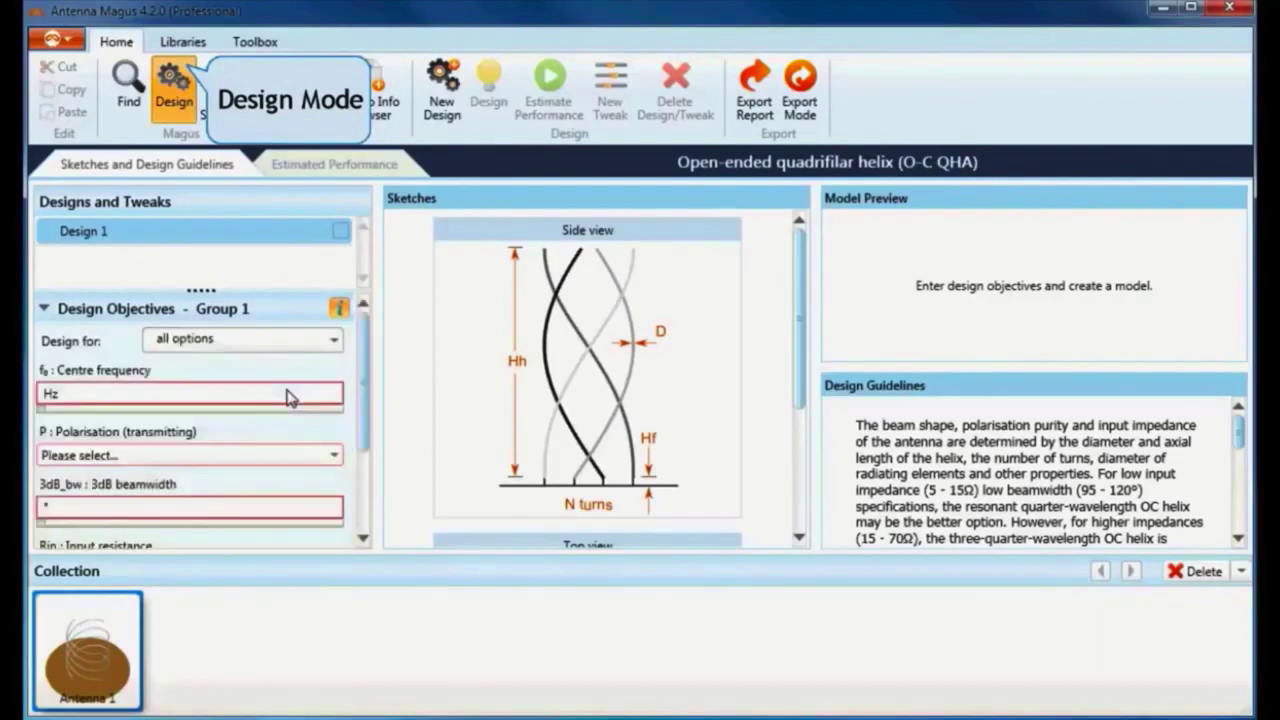
# - Enter 10 GHz, LHC polarisation, 150° beamwidth and 15.5 Ω Rin, then generate the design
pyautogui.click(270, 397)
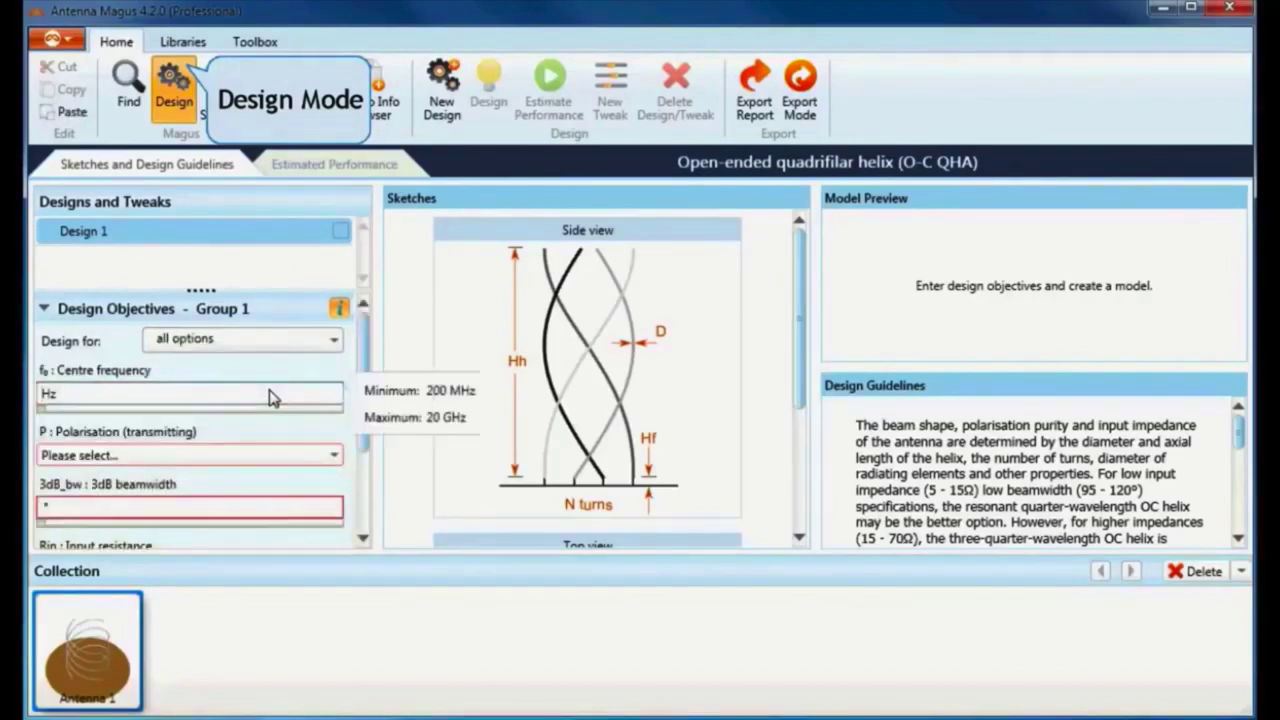
pyautogui.write('10g')
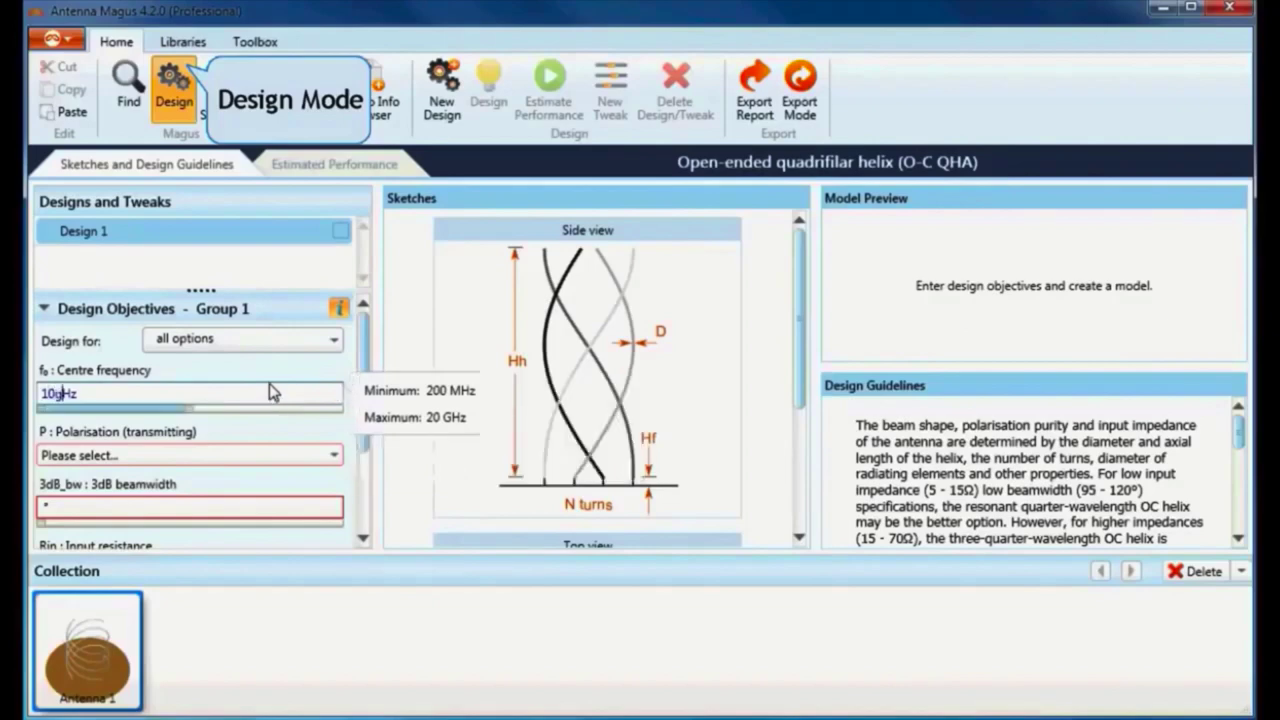
pyautogui.click(75, 456)
pyautogui.click(75, 485)
pyautogui.click(47, 512)
pyautogui.write('1')
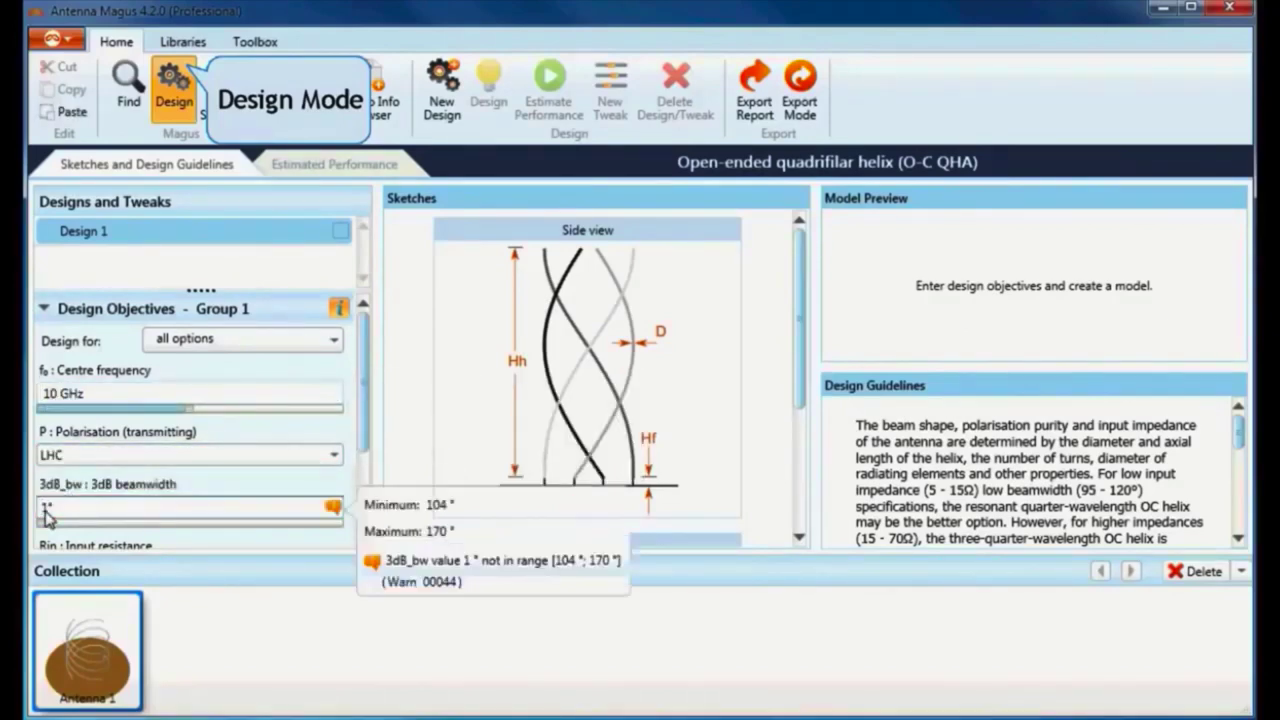
pyautogui.write('50')
pyautogui.press('Tab')
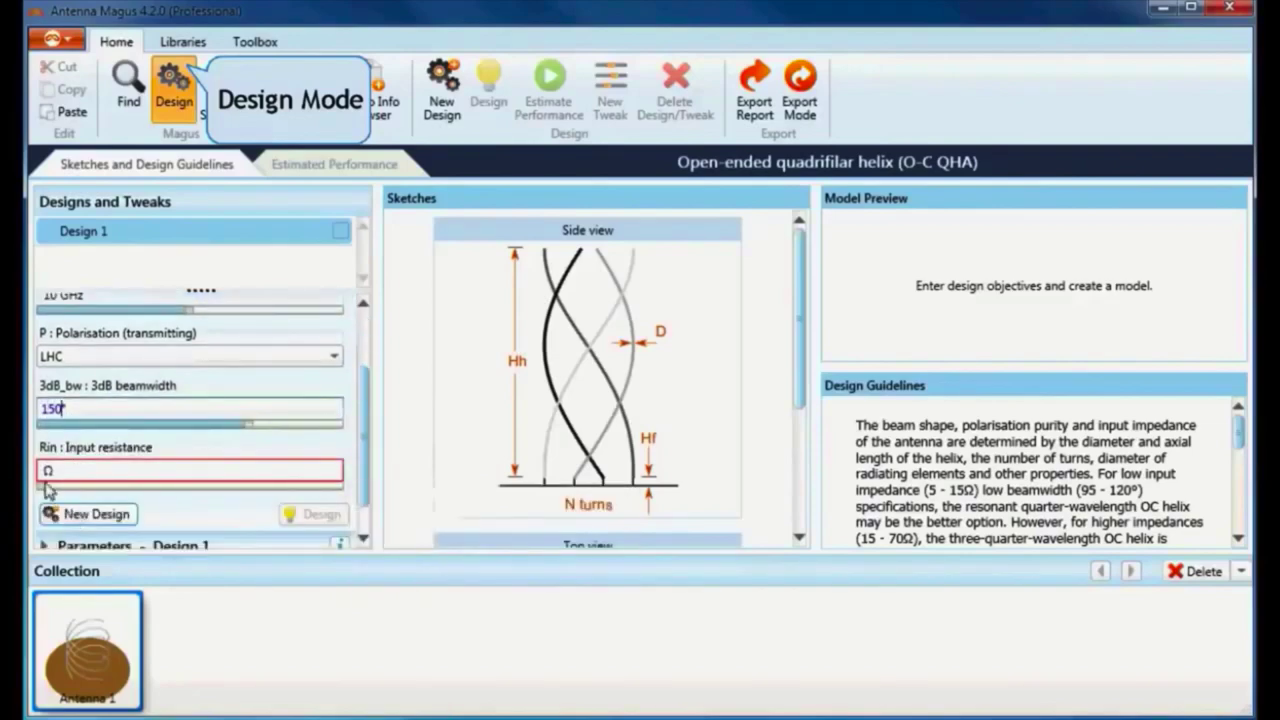
pyautogui.write('15.5')
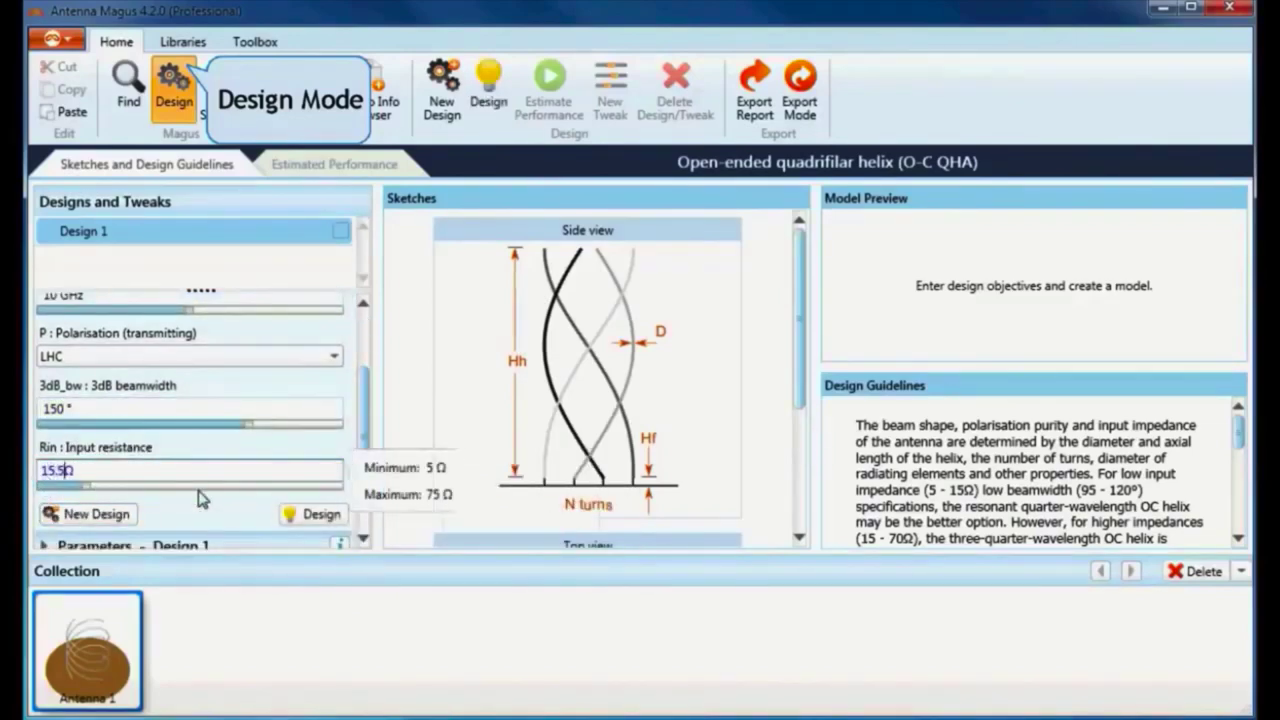
pyautogui.click(312, 514)
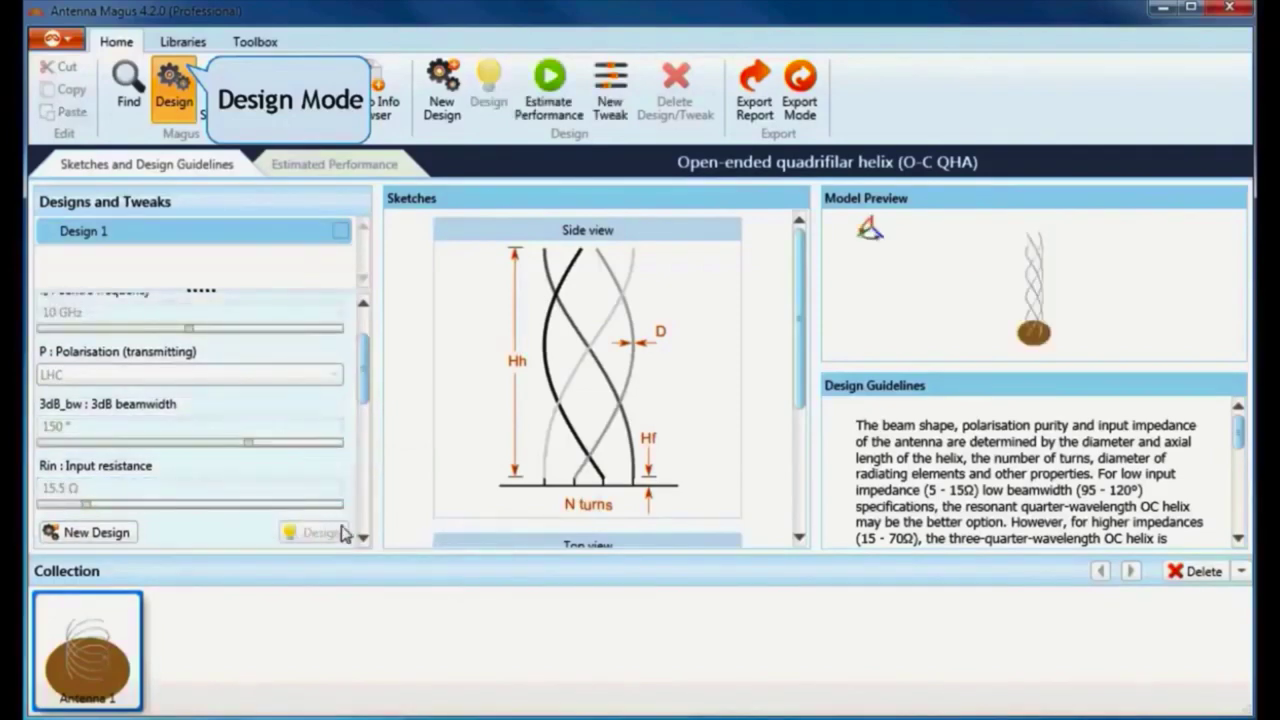
# - Estimate Design 1's performance and review its plots, orbiting the 3D radiation pattern
pyautogui.click(549, 102)
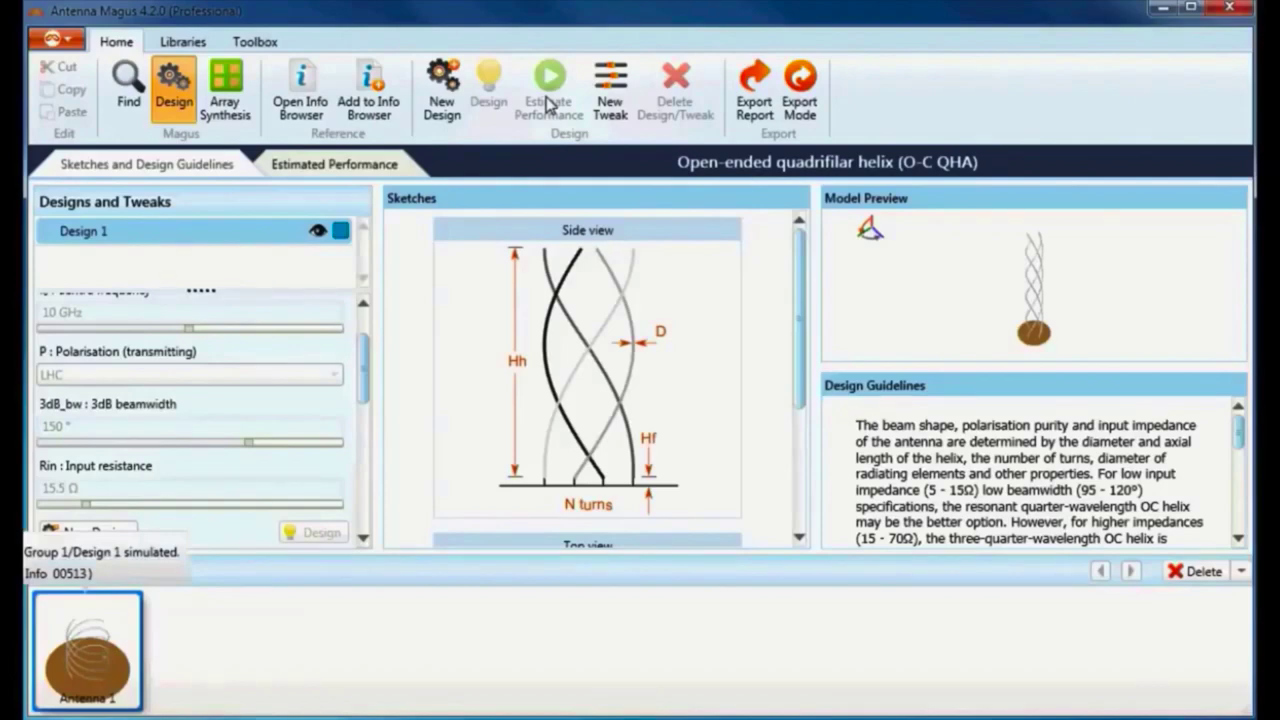
pyautogui.click(352, 178)
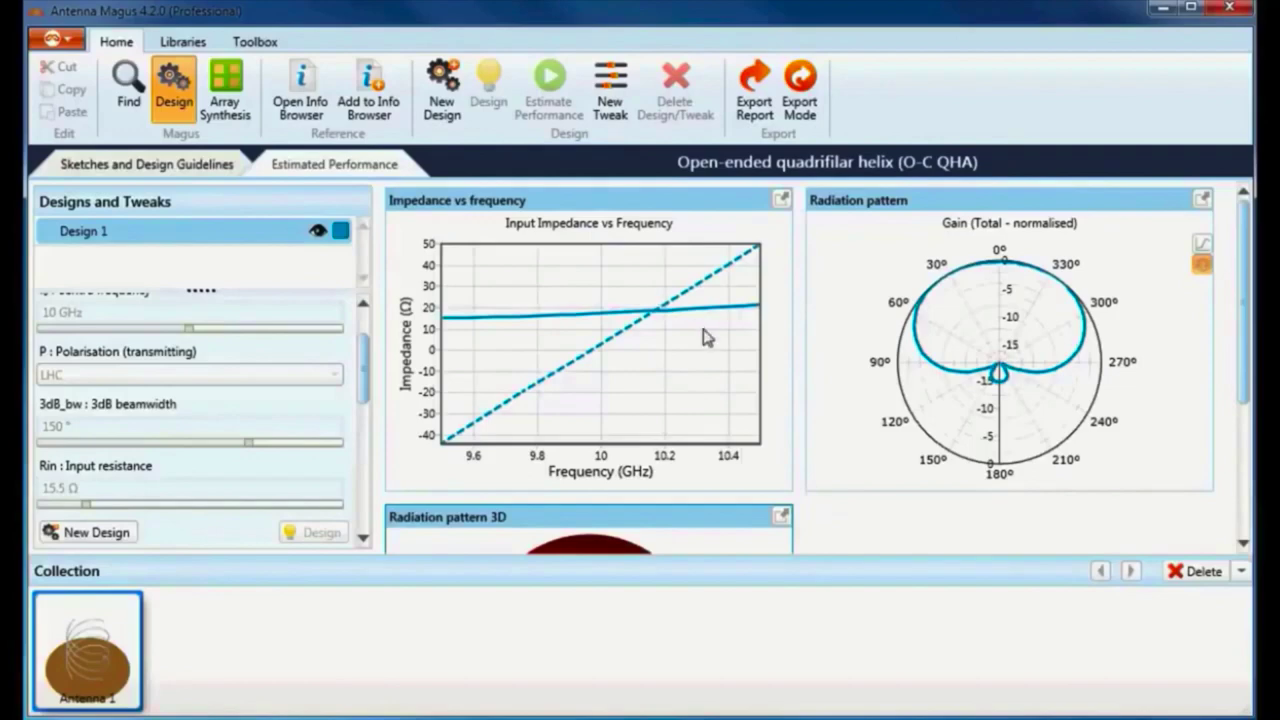
pyautogui.scroll(-3, 705, 337)
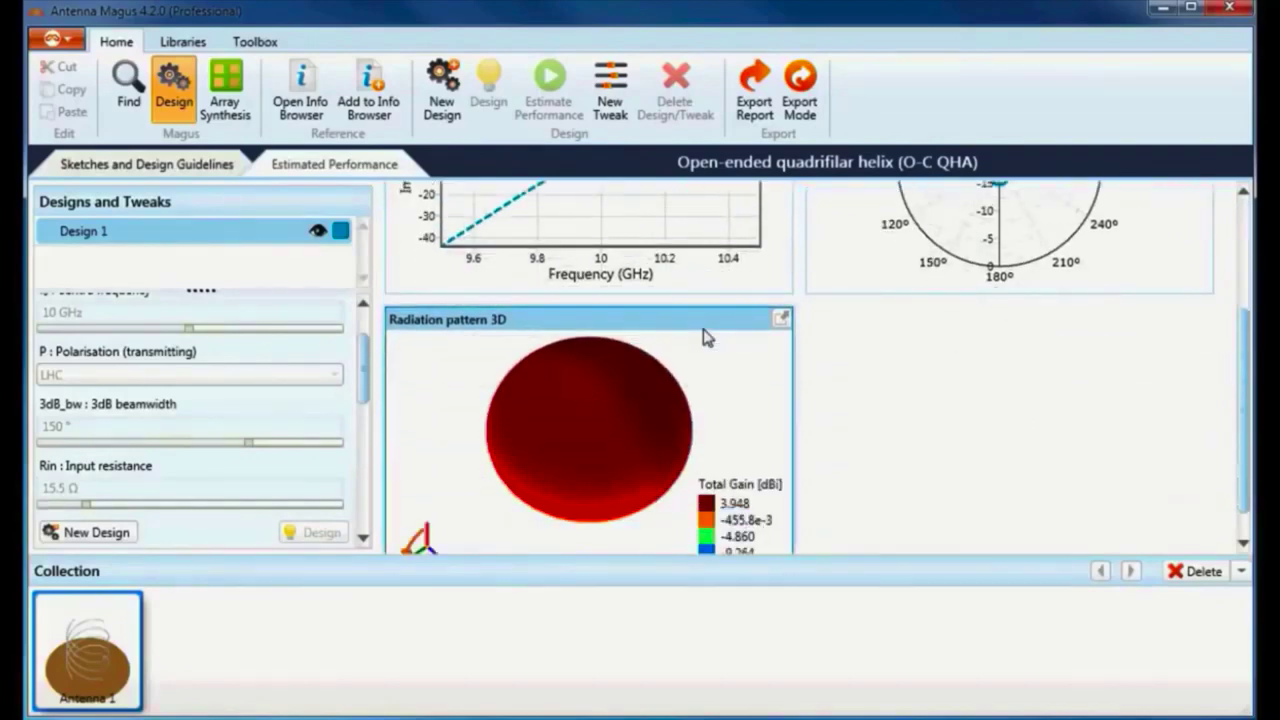
pyautogui.scroll(-1, 705, 337)
pyautogui.click(634, 343)
pyautogui.moveTo(634, 343); pyautogui.dragTo(606, 386)
pyautogui.scroll(3, 598, 372)
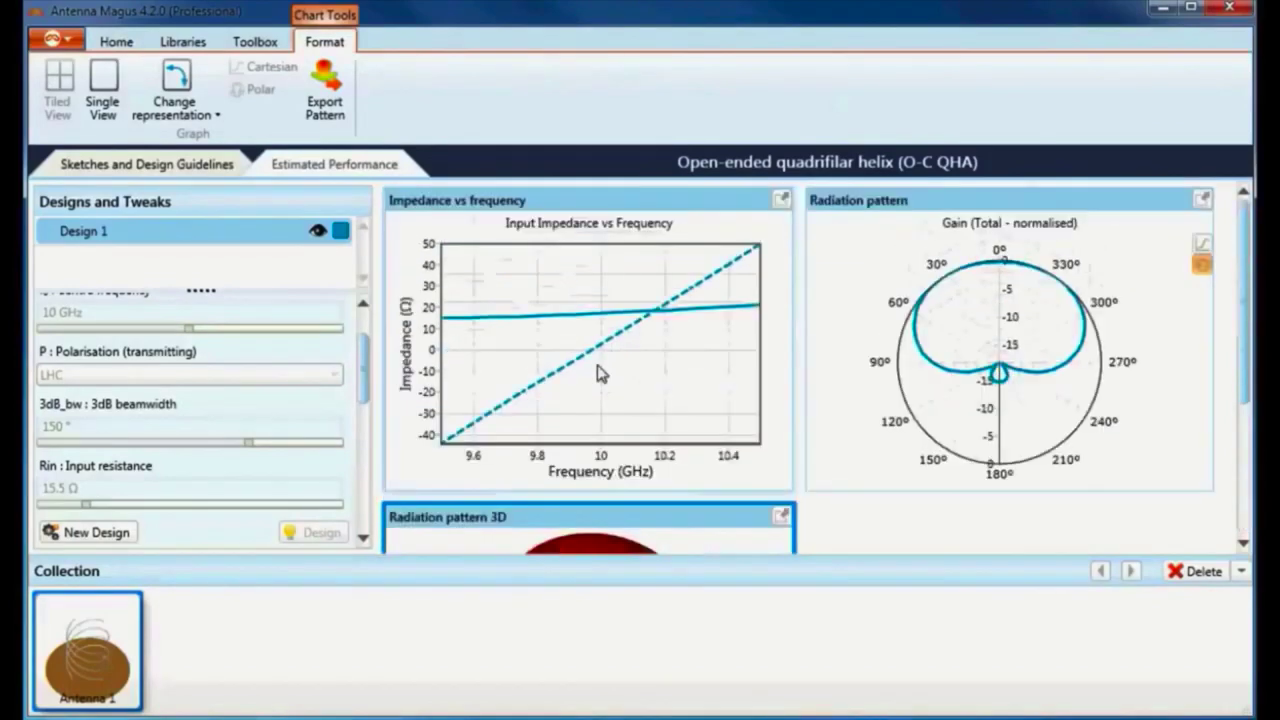
# - Export the helix as a FEKO model, open it in CADFEKO and save it as helix.cfx
pyautogui.click(116, 43)
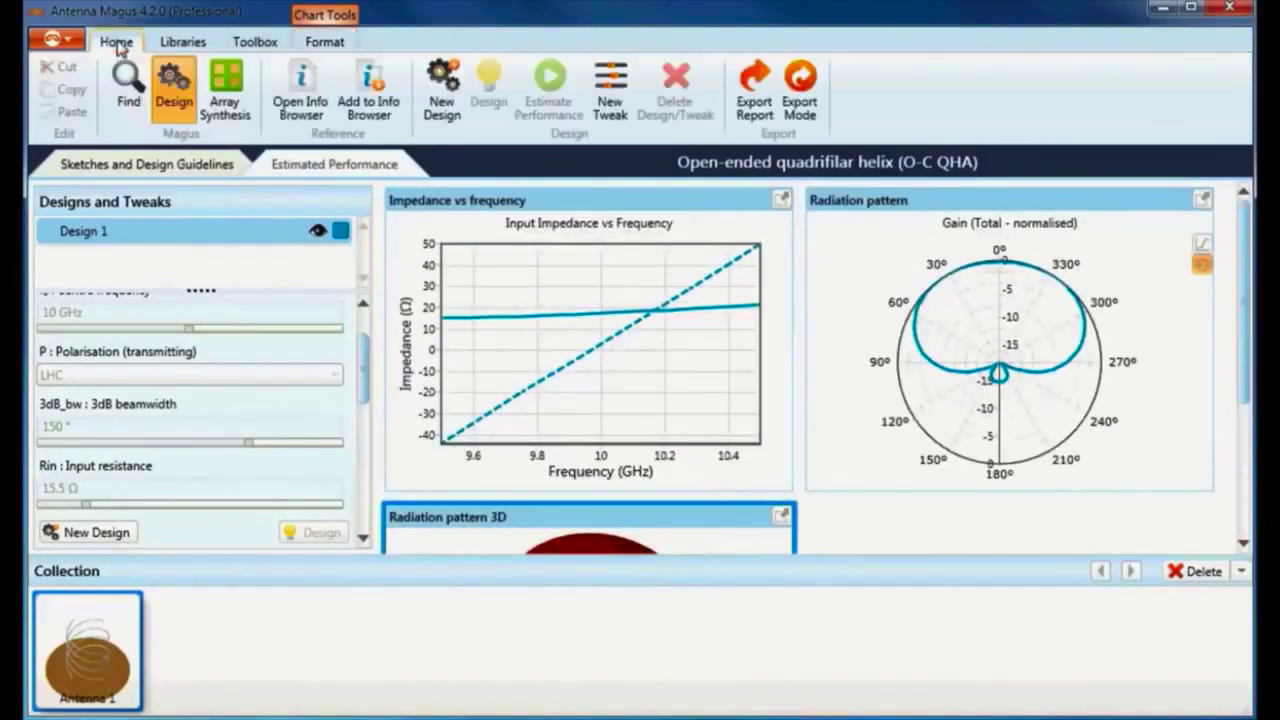
pyautogui.click(792, 106)
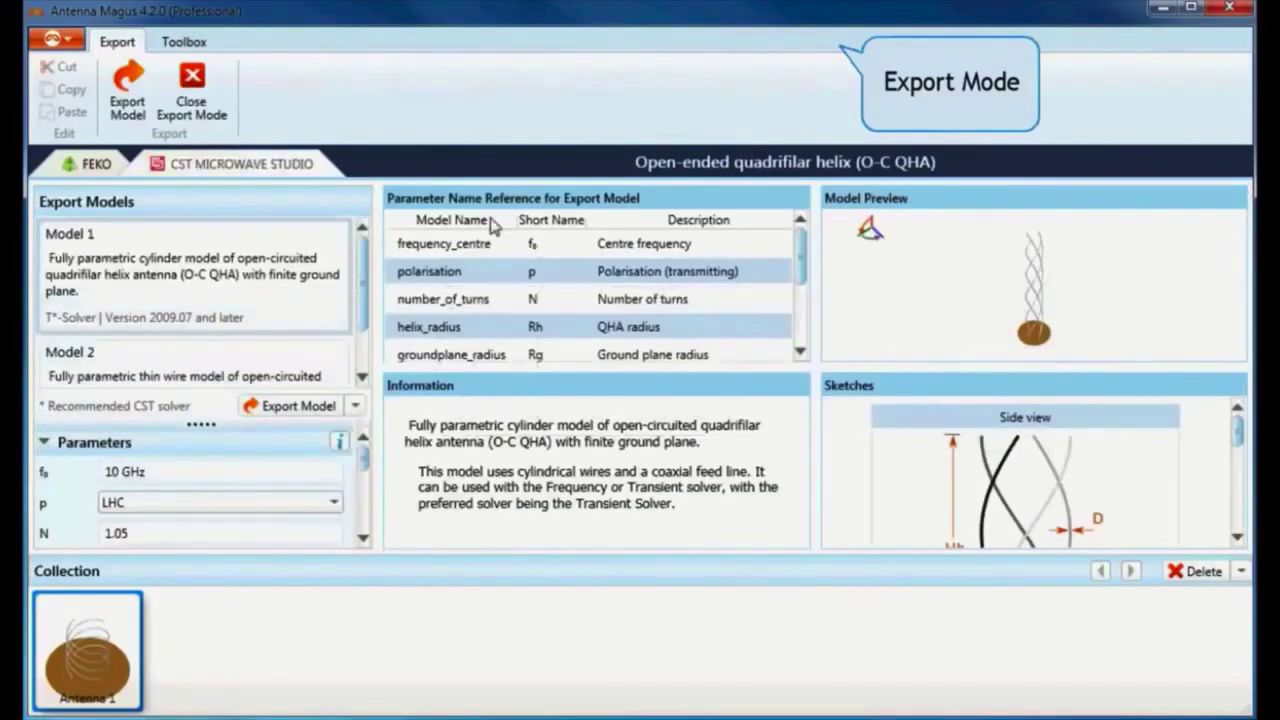
pyautogui.click(90, 163)
pyautogui.click(357, 351)
pyautogui.click(350, 407)
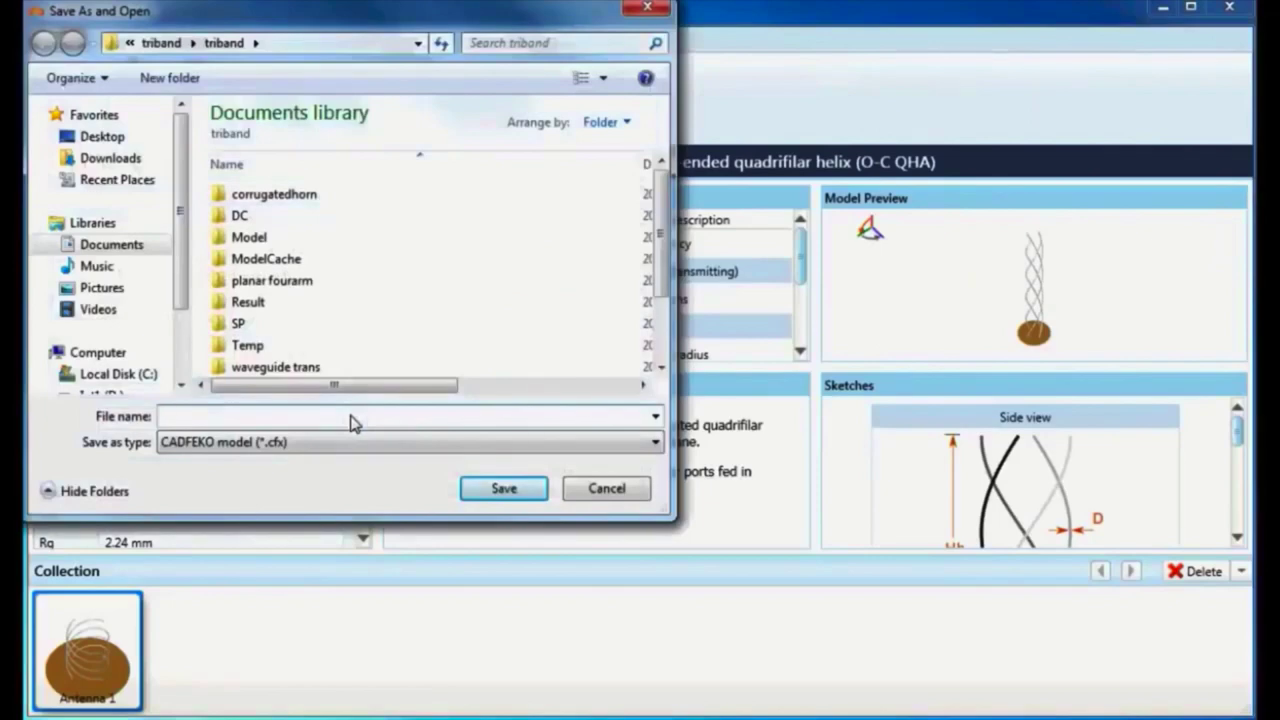
pyautogui.write('h')
pyautogui.press('Return')
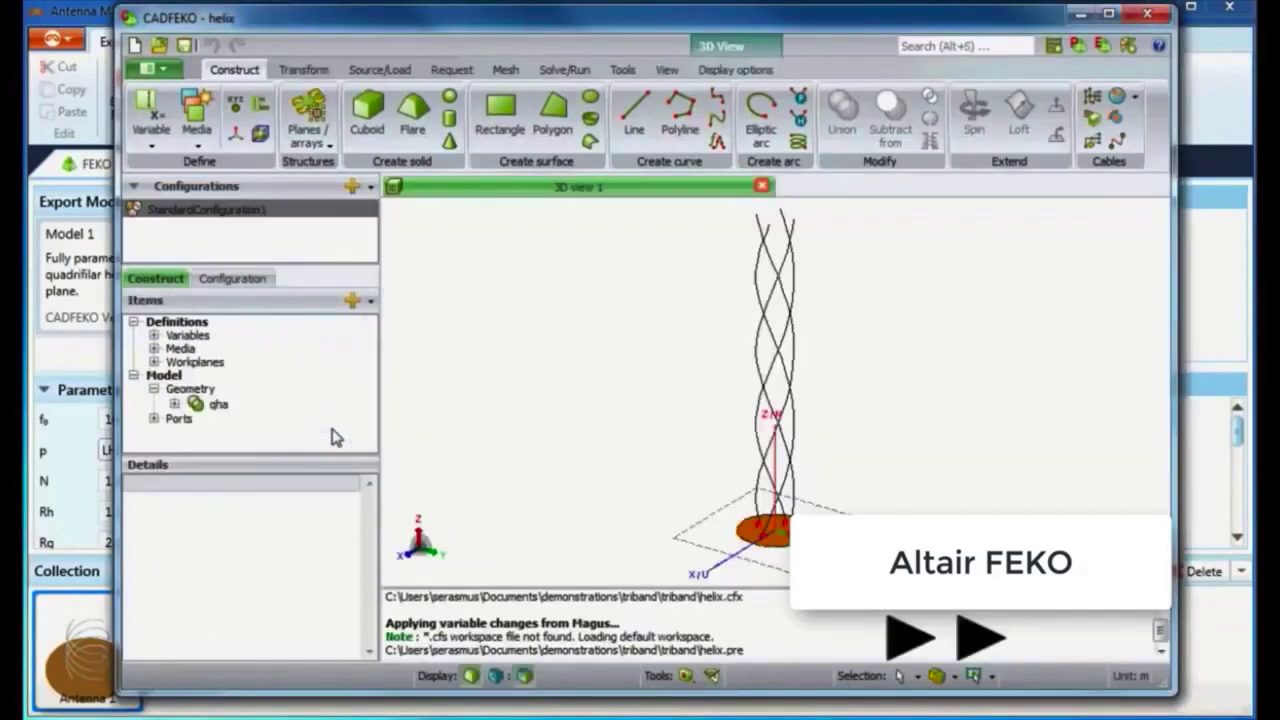
# - Run the FEKO solver on the helix, remeshing the geometry and saving the model first
pyautogui.click(564, 69)
pyautogui.click(463, 120)
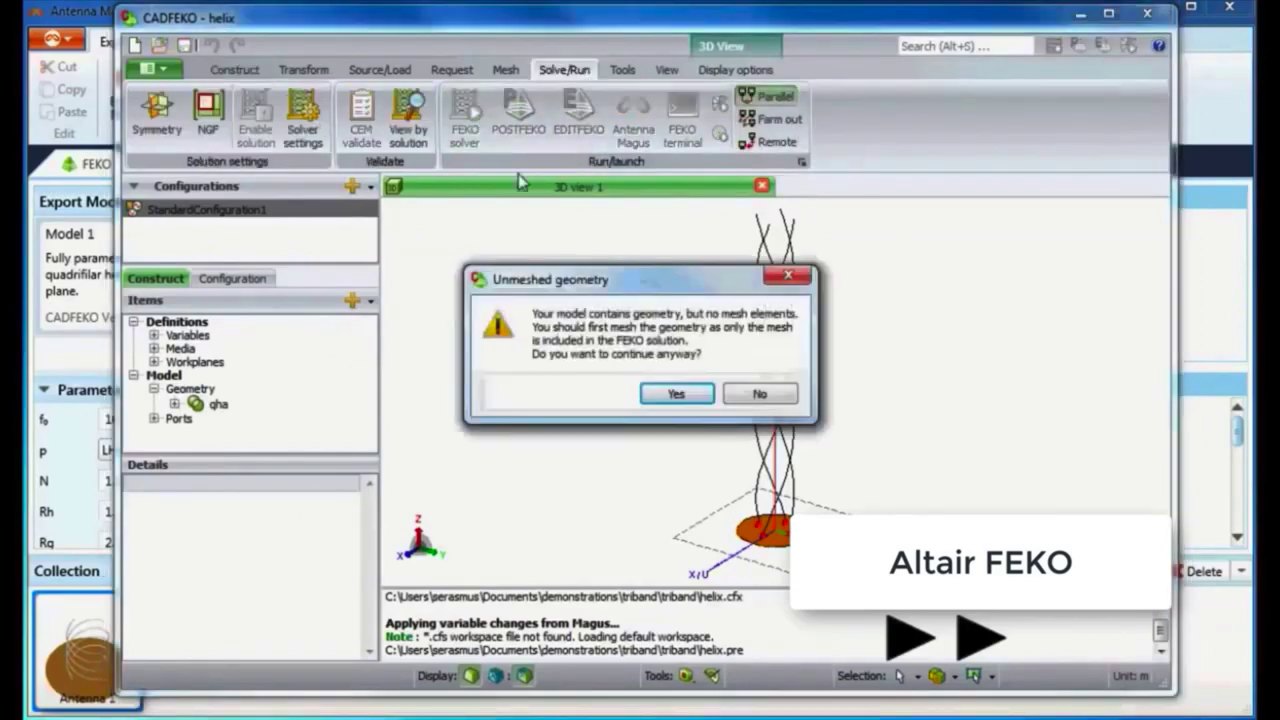
pyautogui.click(674, 391)
pyautogui.click(637, 388)
pyautogui.click(655, 381)
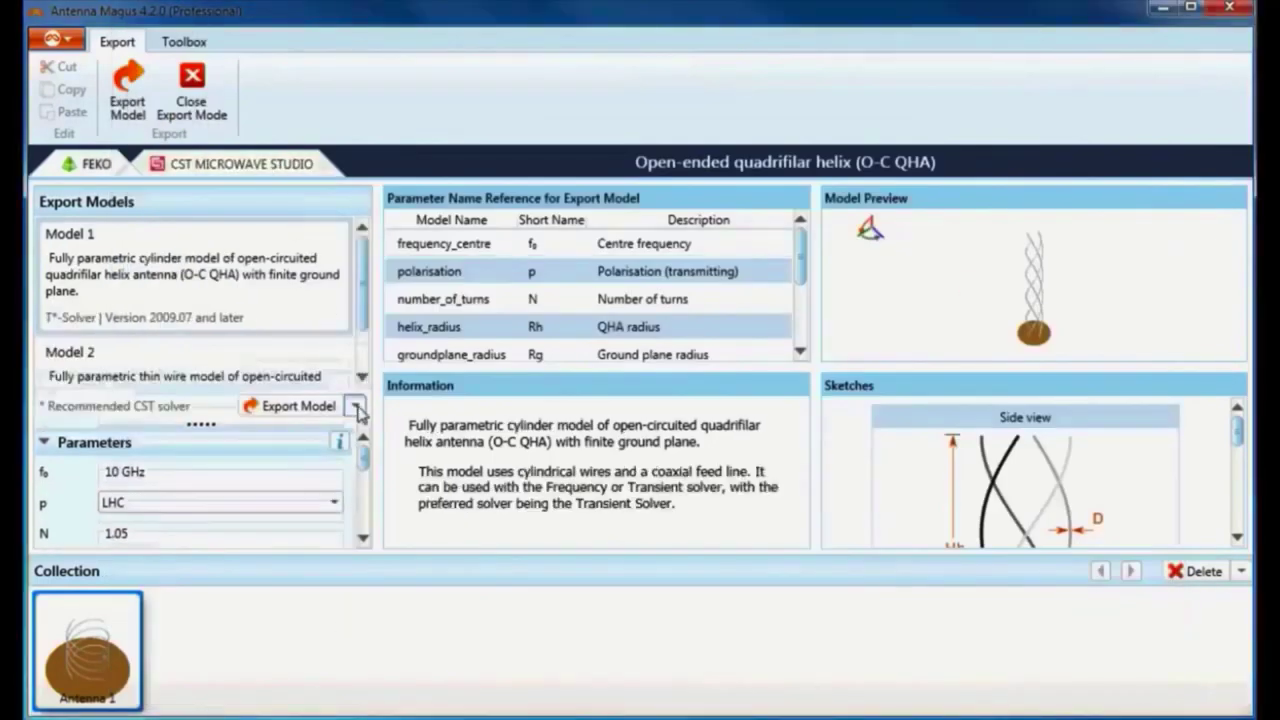
# - Export the helix design to CST and open it there
pyautogui.click(352, 406)
pyautogui.click(300, 460)
pyautogui.write('hel')
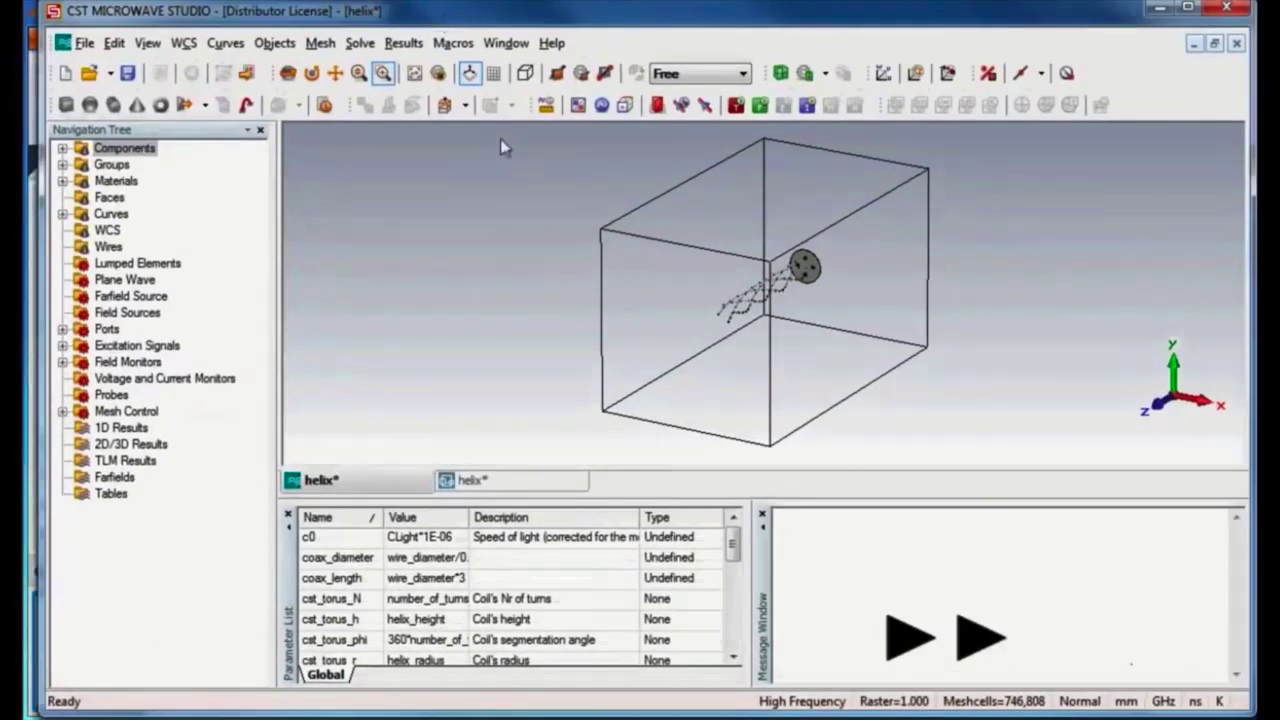
# - Start the time-domain simulation of the helix in CST, then abort it
pyautogui.click(741, 108)
pyautogui.click(827, 181)
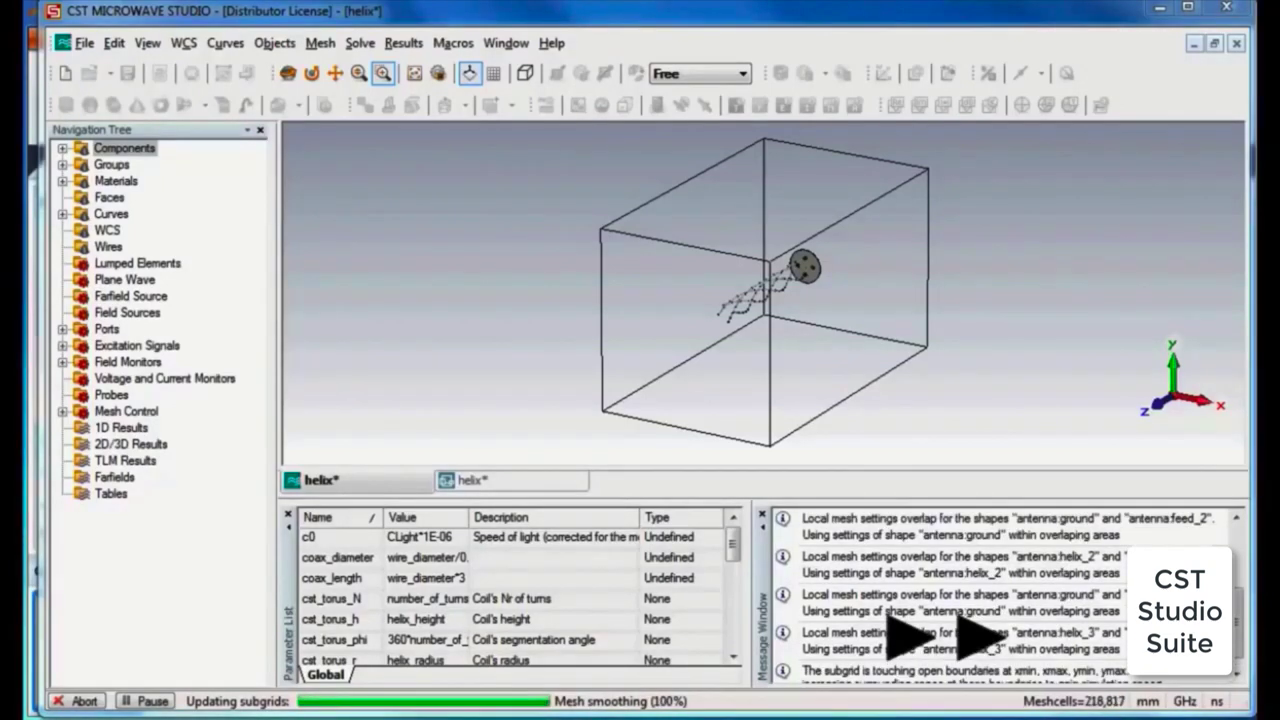
pyautogui.click(75, 701)
pyautogui.click(565, 412)
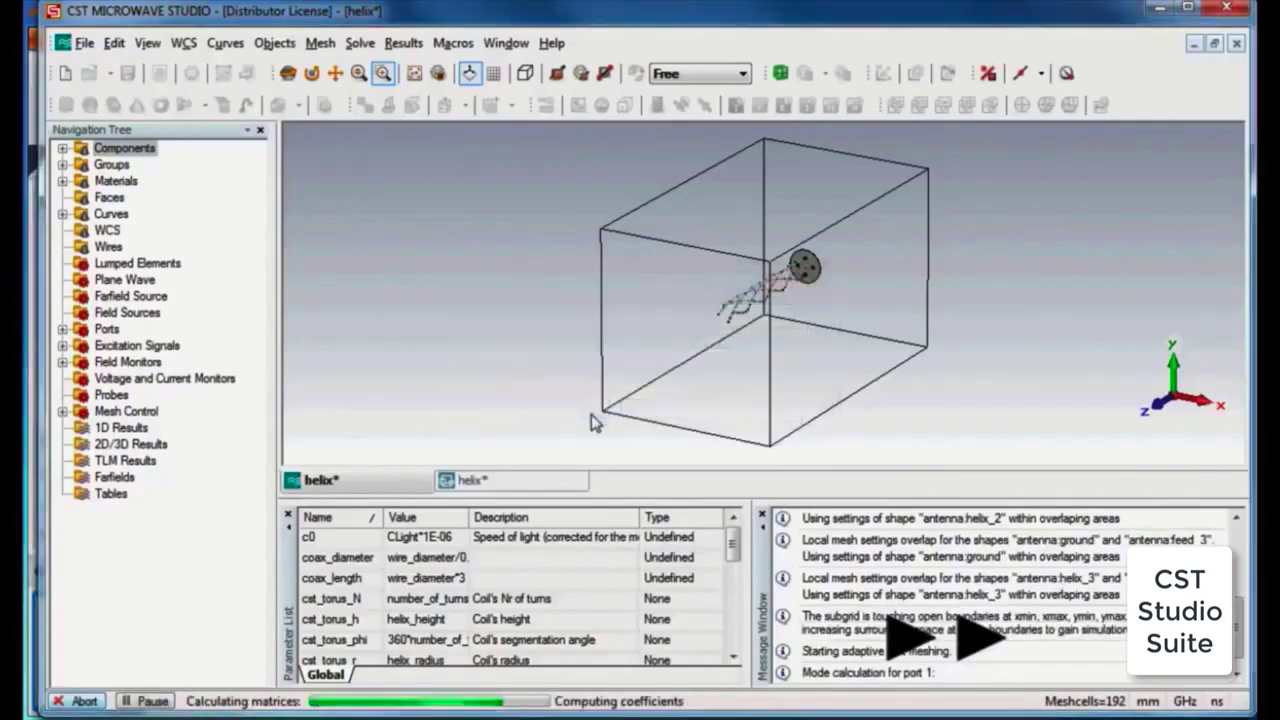
# - Close CST and save the project, then leave Export Mode and return to the template search
pyautogui.click(1222, 9)
pyautogui.press('Return')
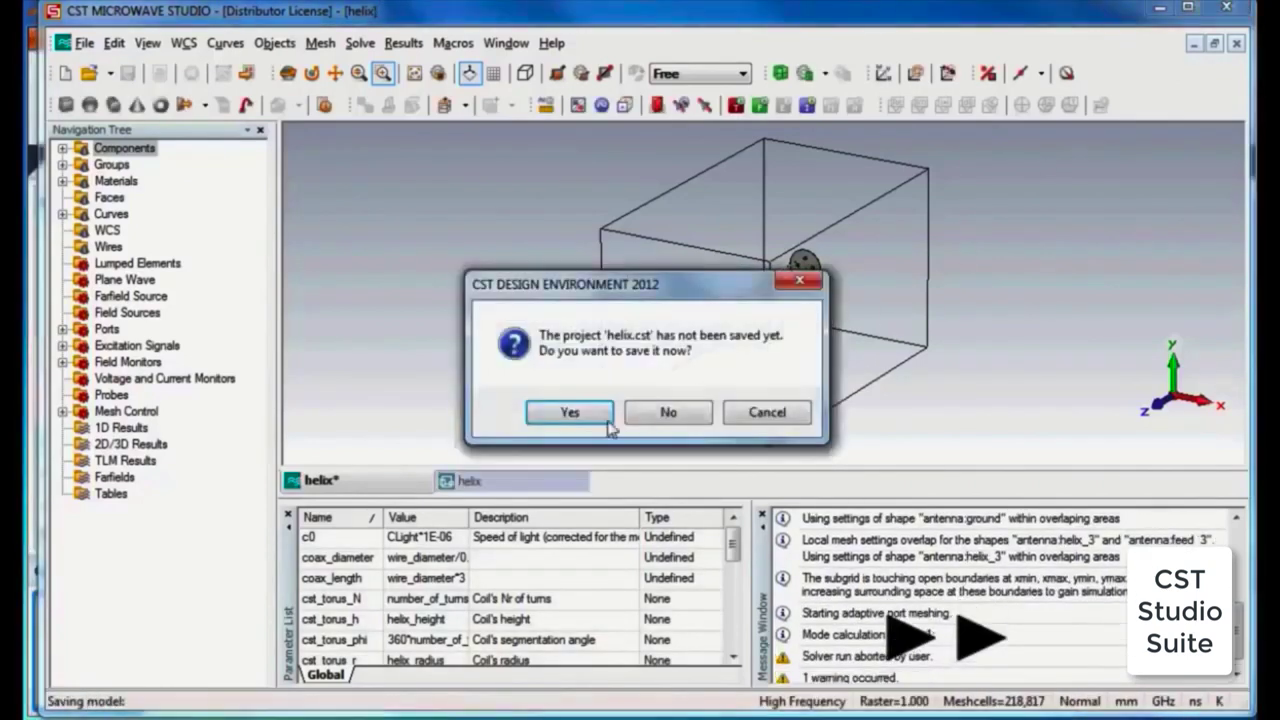
pyautogui.click(598, 421)
pyautogui.click(191, 95)
pyautogui.click(127, 95)
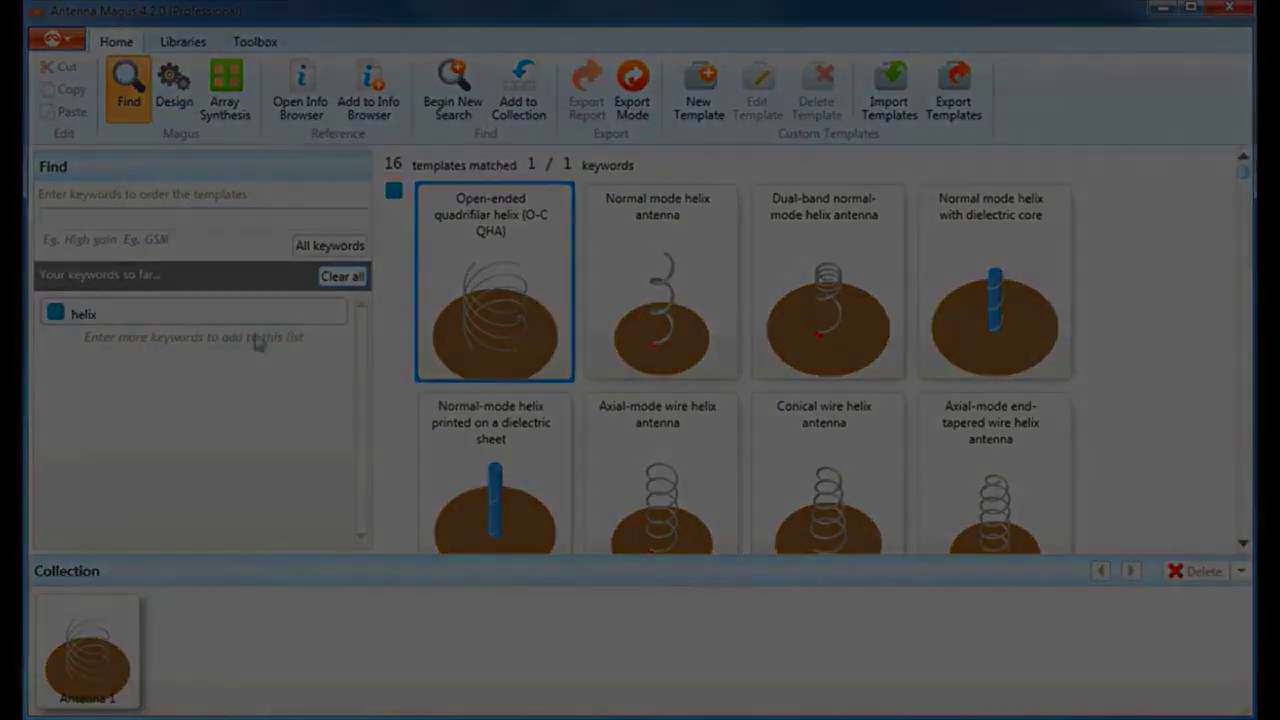
# - Replace the helix keyword with 'Dual band' and start designing the printed dual-band double-T monopole
pyautogui.click(342, 276)
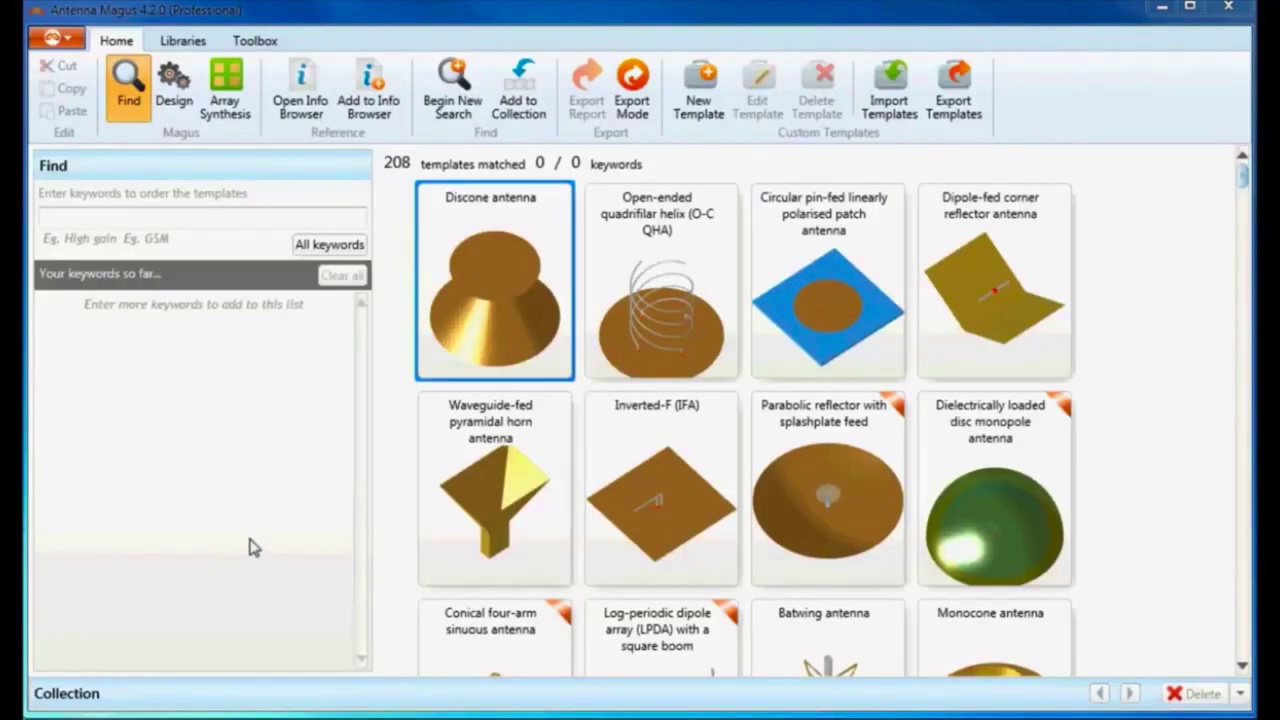
pyautogui.click(140, 220)
pyautogui.write('dual band')
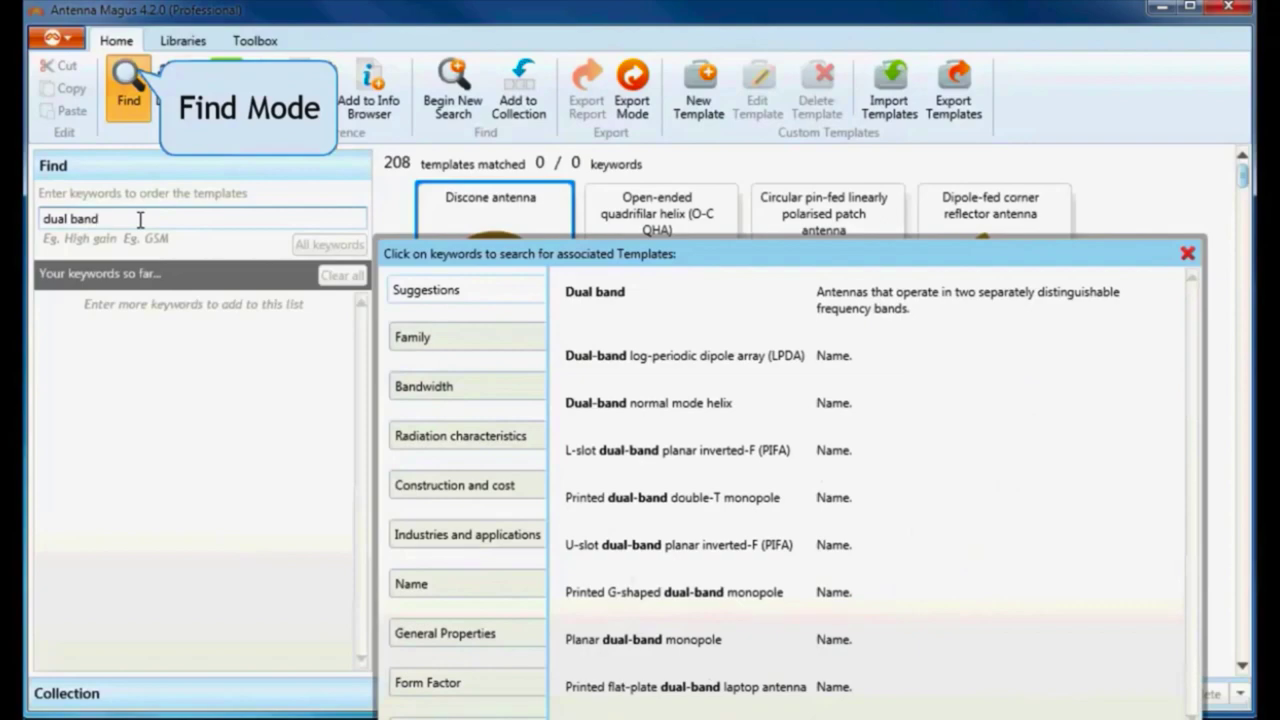
pyautogui.click(620, 312)
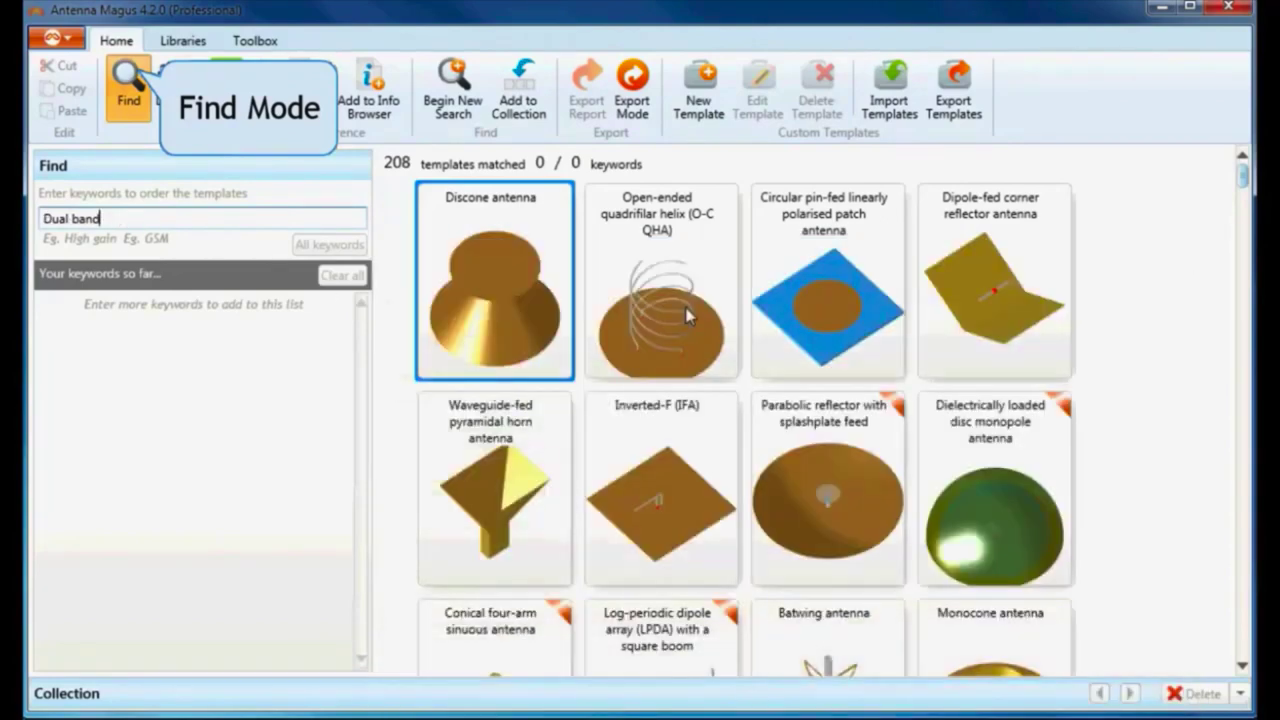
pyautogui.press('Return')
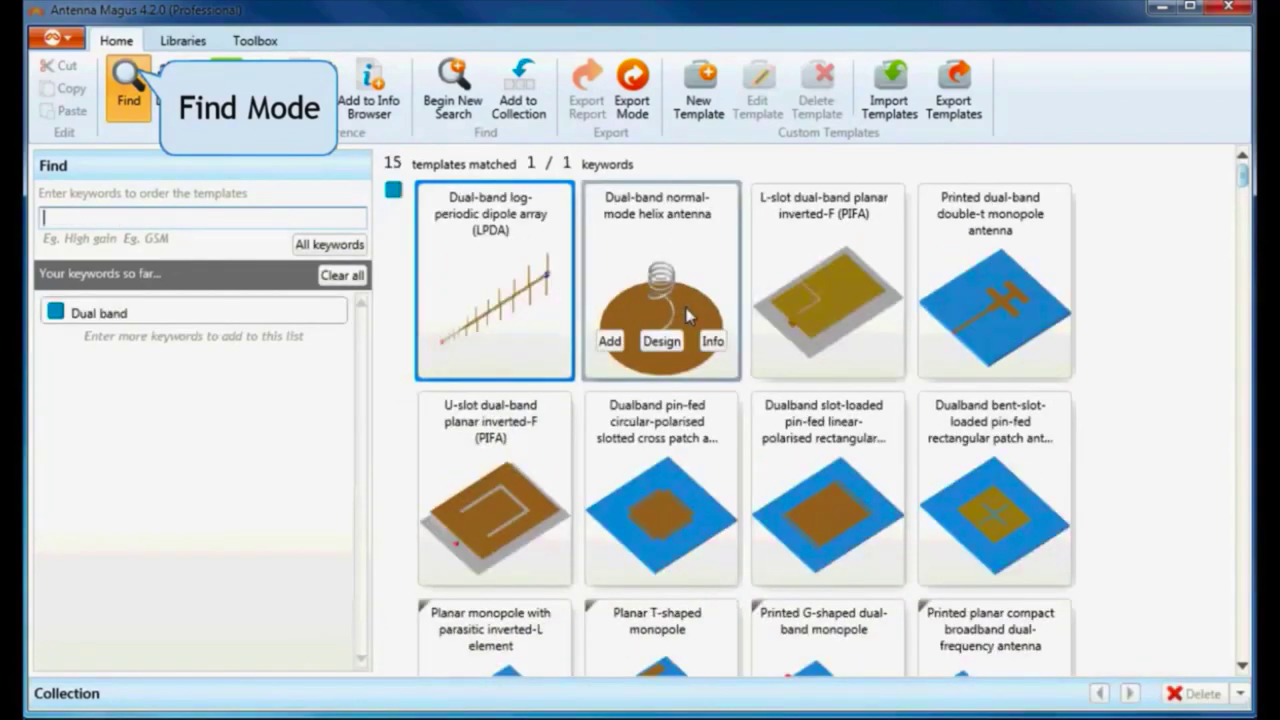
pyautogui.click(1013, 313)
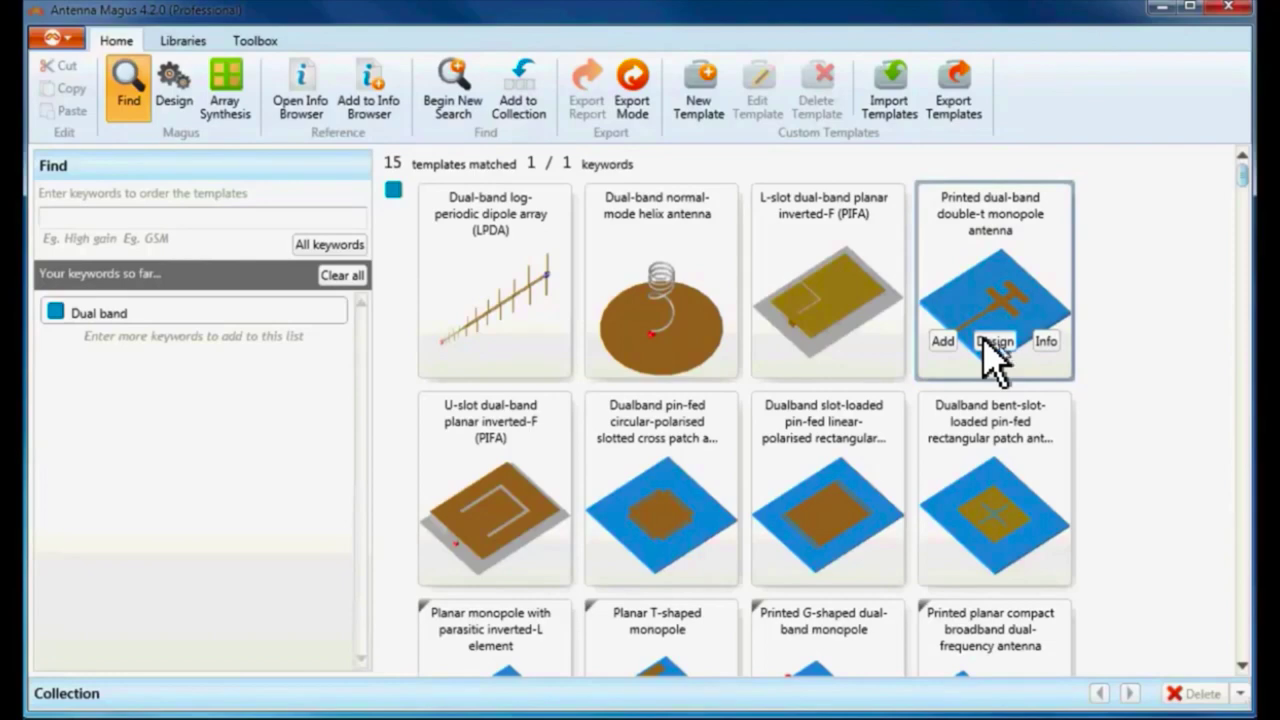
pyautogui.click(993, 343)
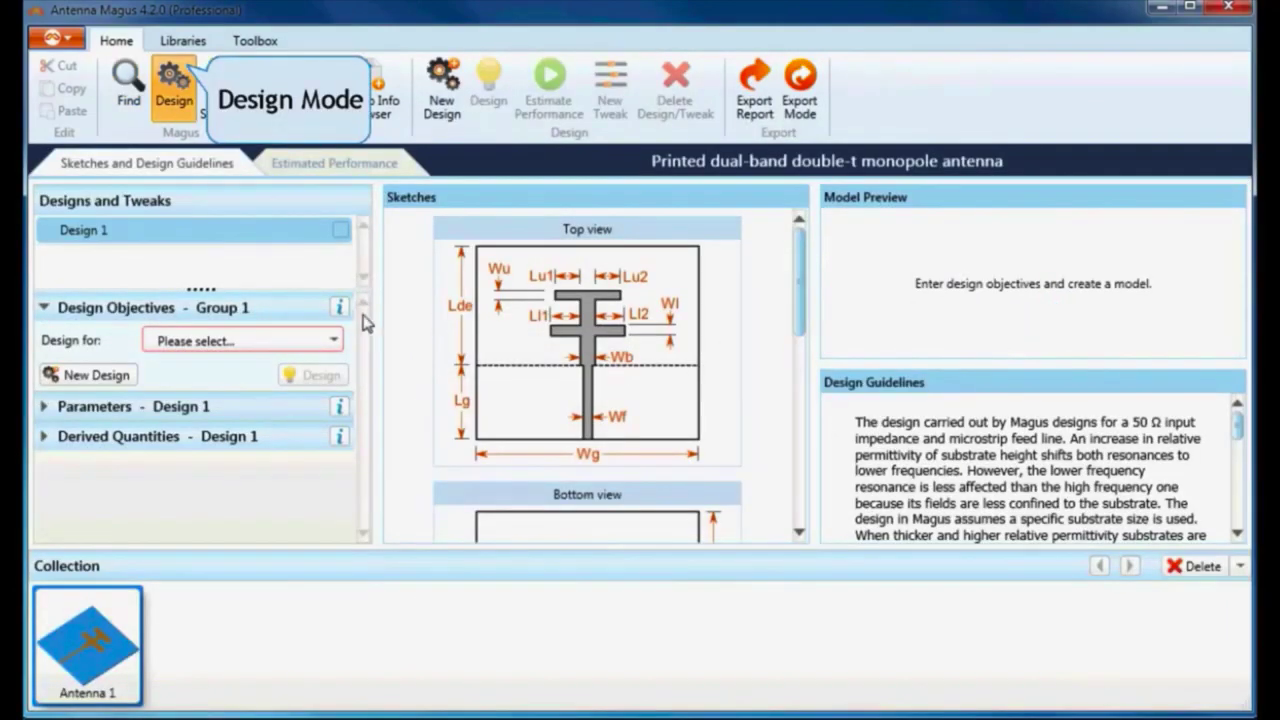
# - Design for a given substrate, with frequencies f01 = 1.444 GHz and f02 = 3.992 GHz
pyautogui.click(336, 340)
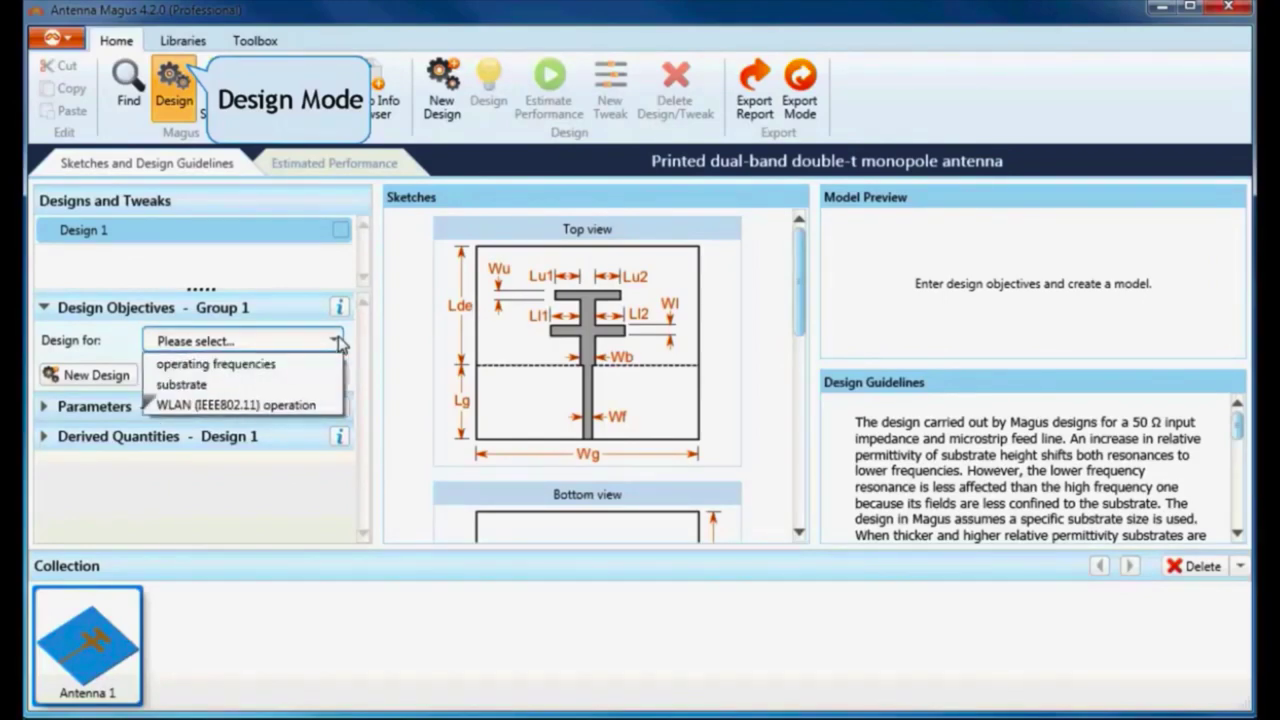
pyautogui.click(264, 388)
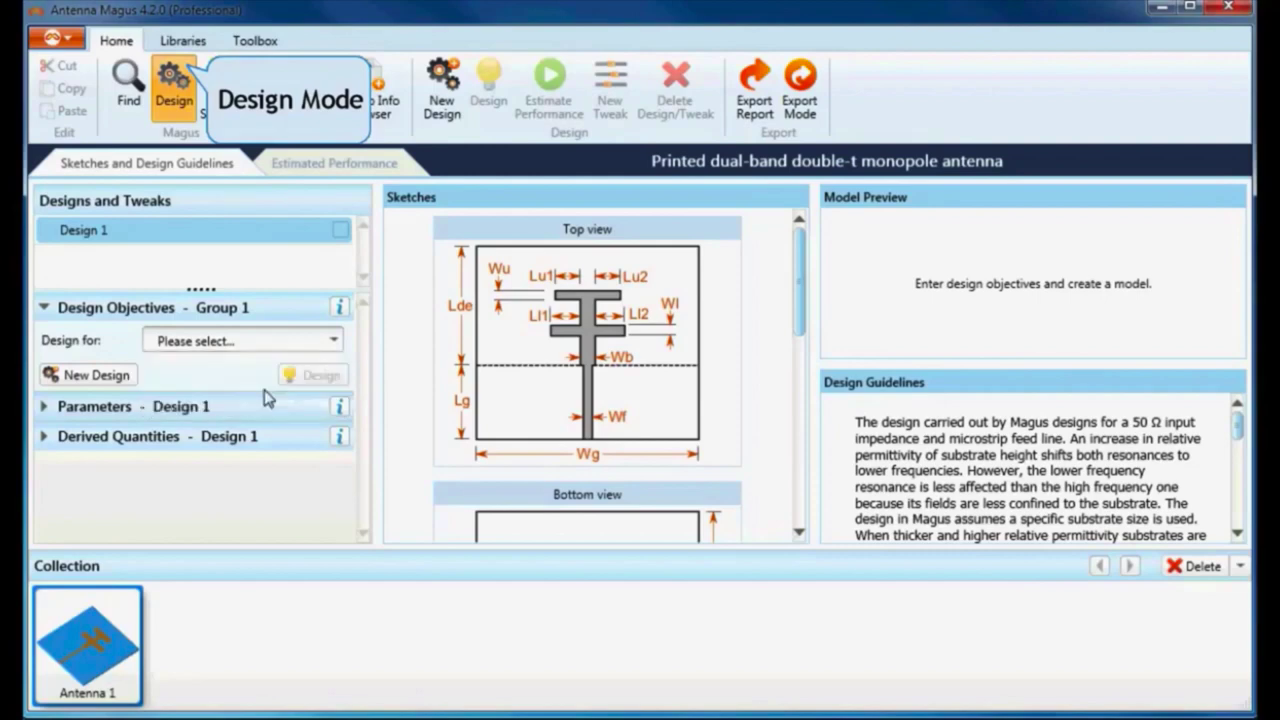
pyautogui.write('1.26 GHz')
pyautogui.press('Tab')
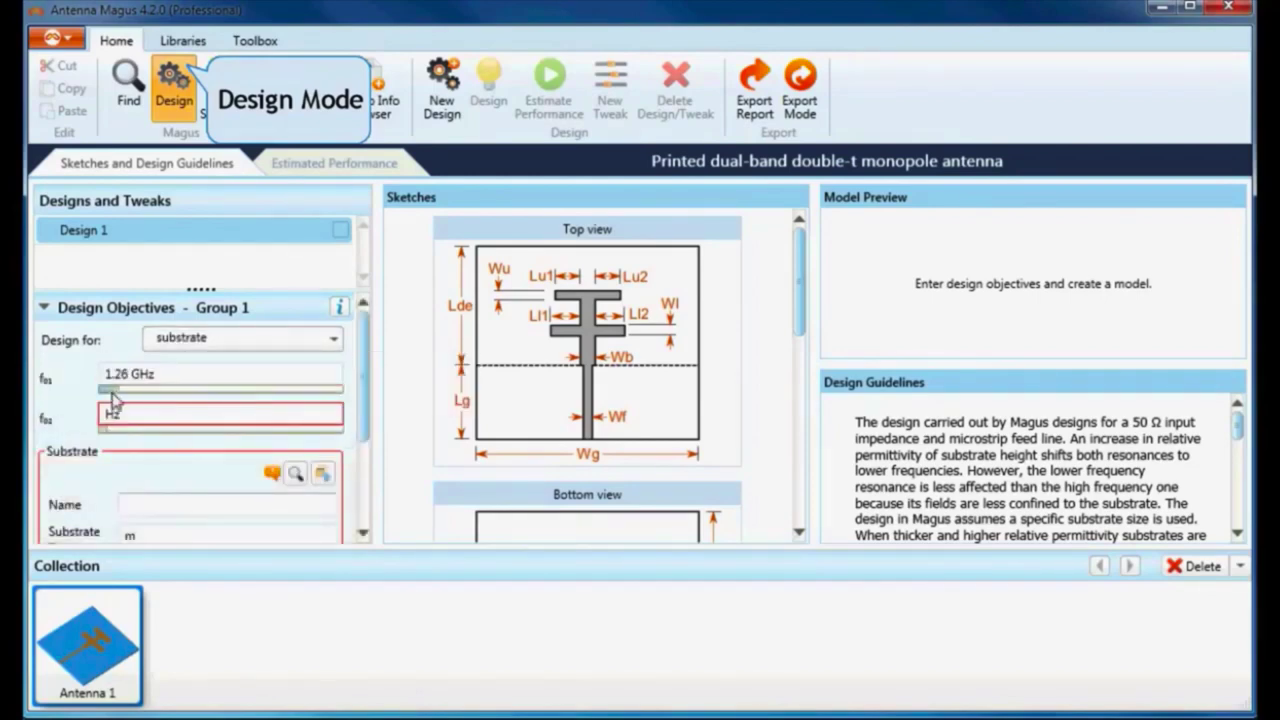
pyautogui.write('1.784 GHz')
pyautogui.press('Tab')
pyautogui.moveTo(128, 436); pyautogui.dragTo(141, 436)
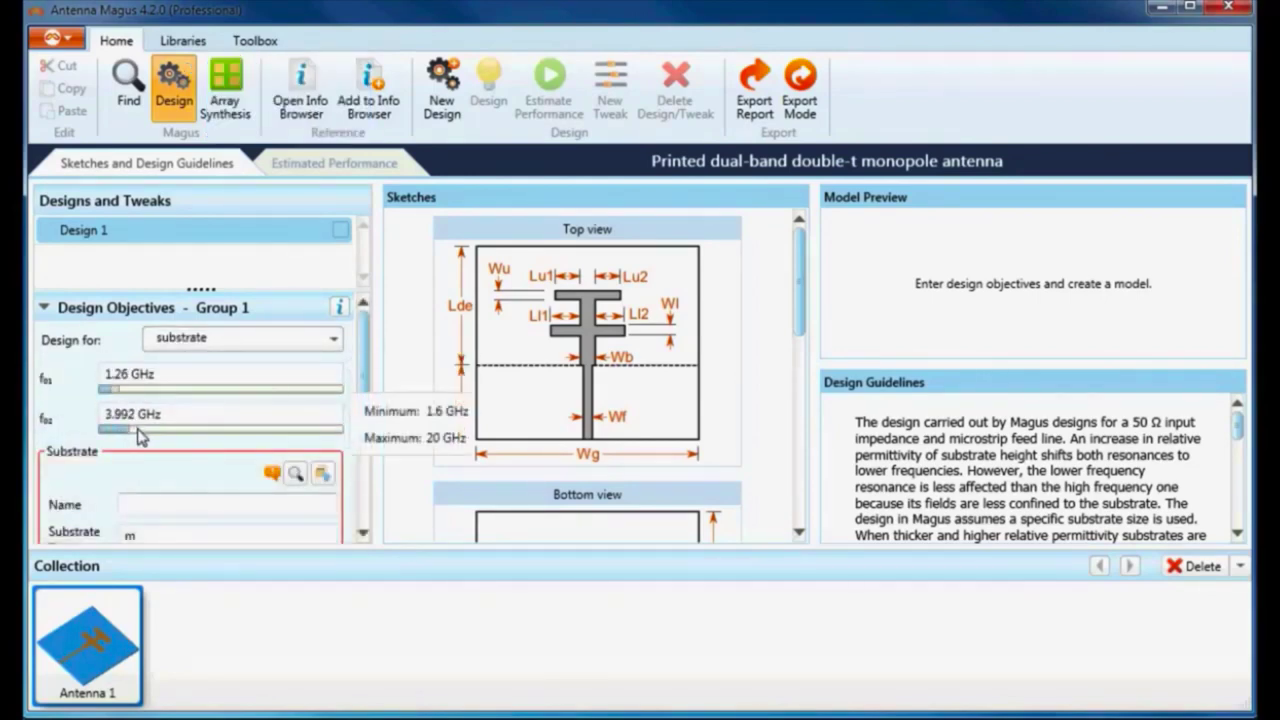
pyautogui.moveTo(112, 389); pyautogui.dragTo(118, 389)
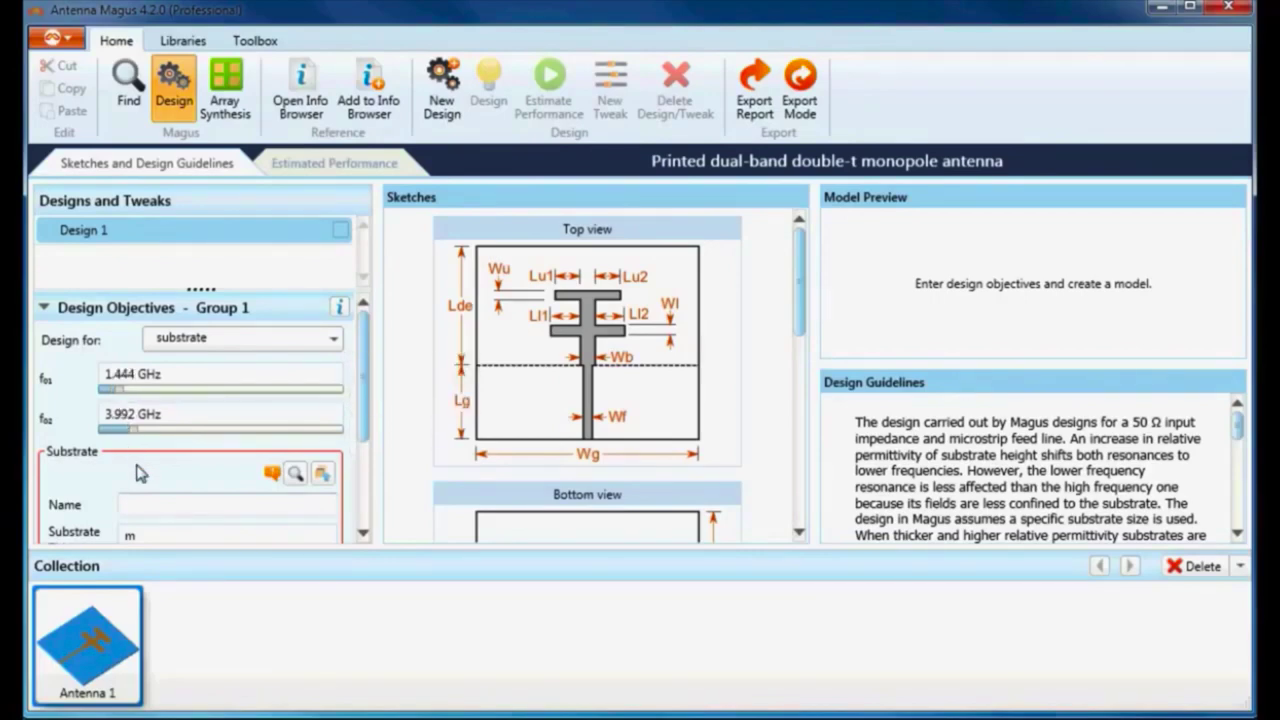
# - Shortlist the 1.905 mm Nylon (610) substrate from General materials in the library
pyautogui.click(296, 472)
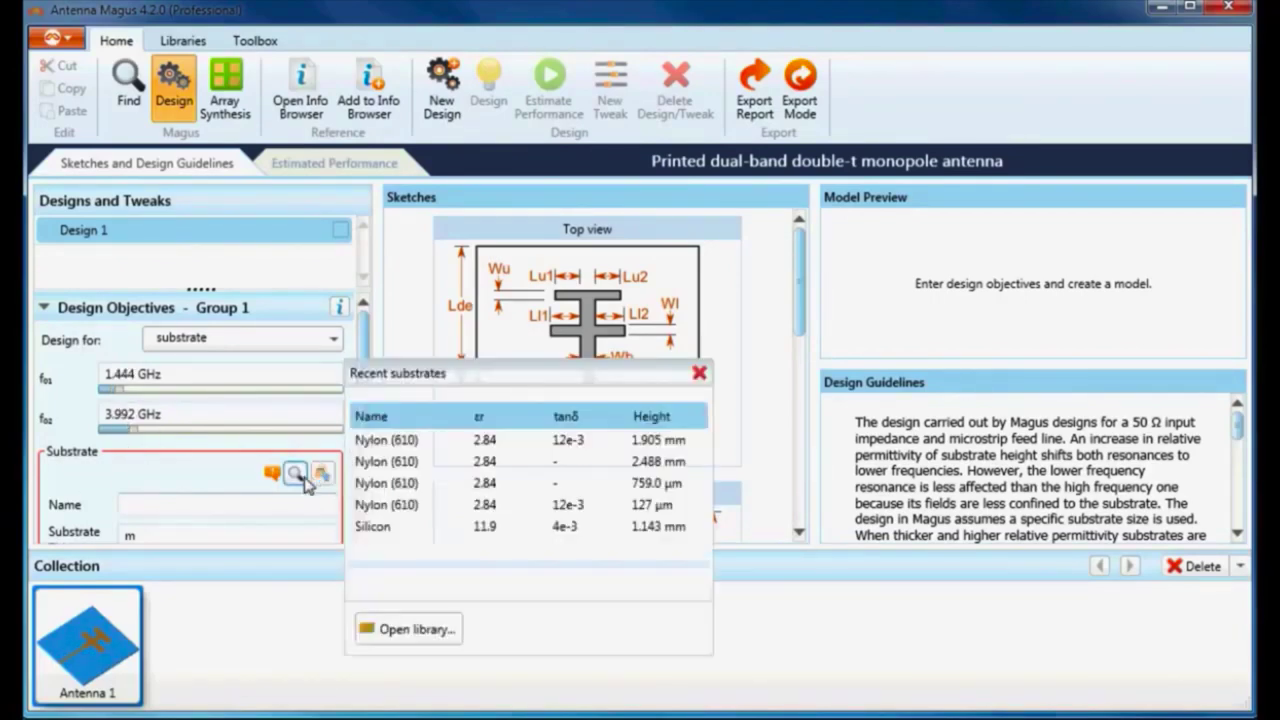
pyautogui.click(400, 620)
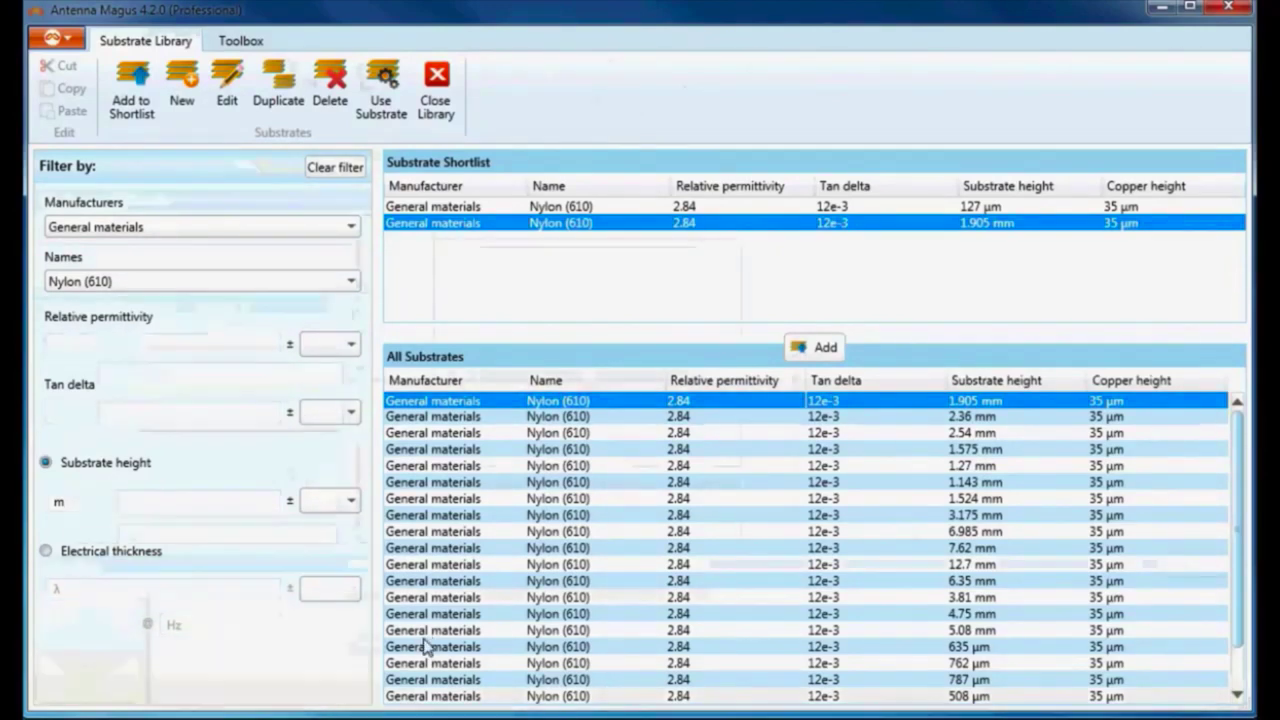
pyautogui.click(115, 228)
pyautogui.click(103, 281)
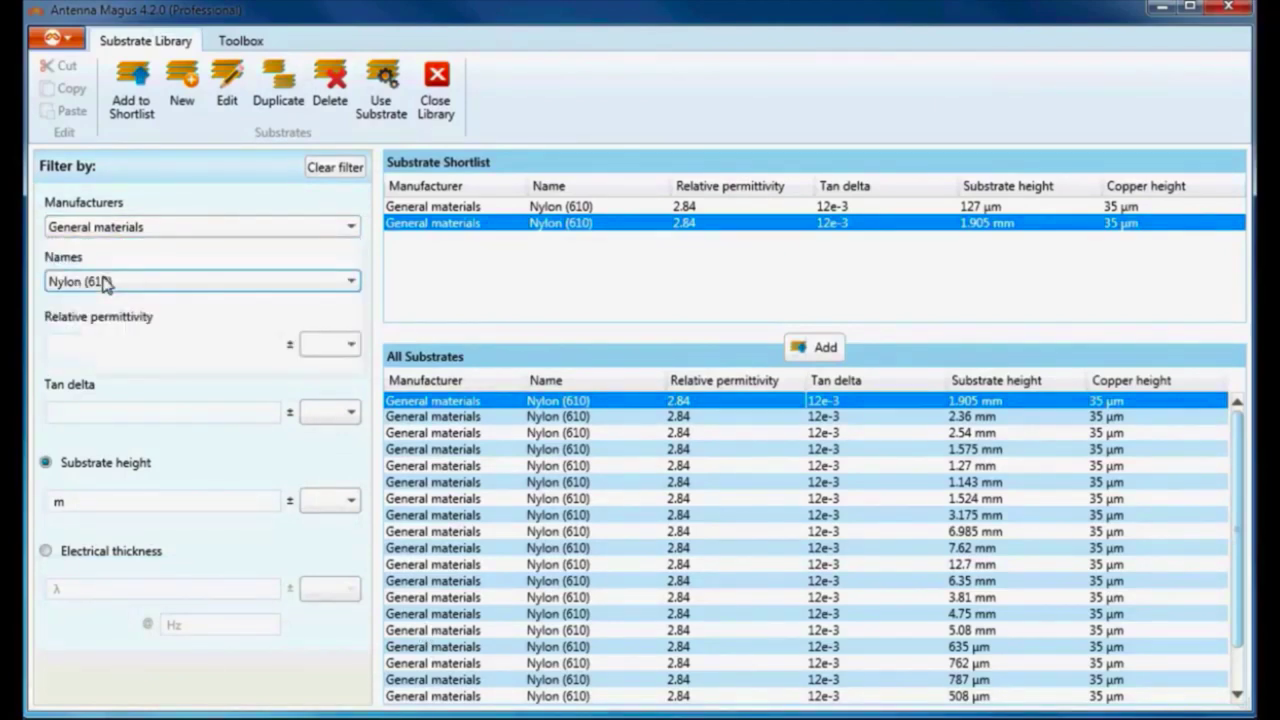
pyautogui.click(106, 283)
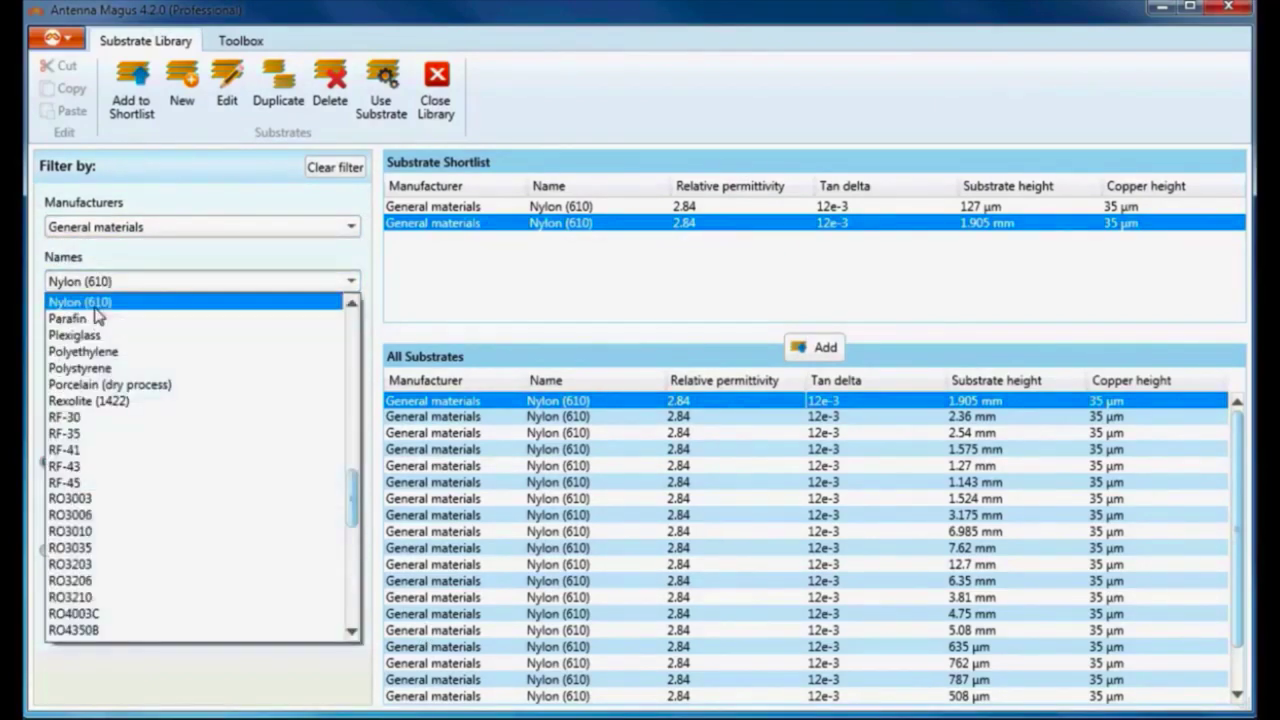
pyautogui.click(97, 316)
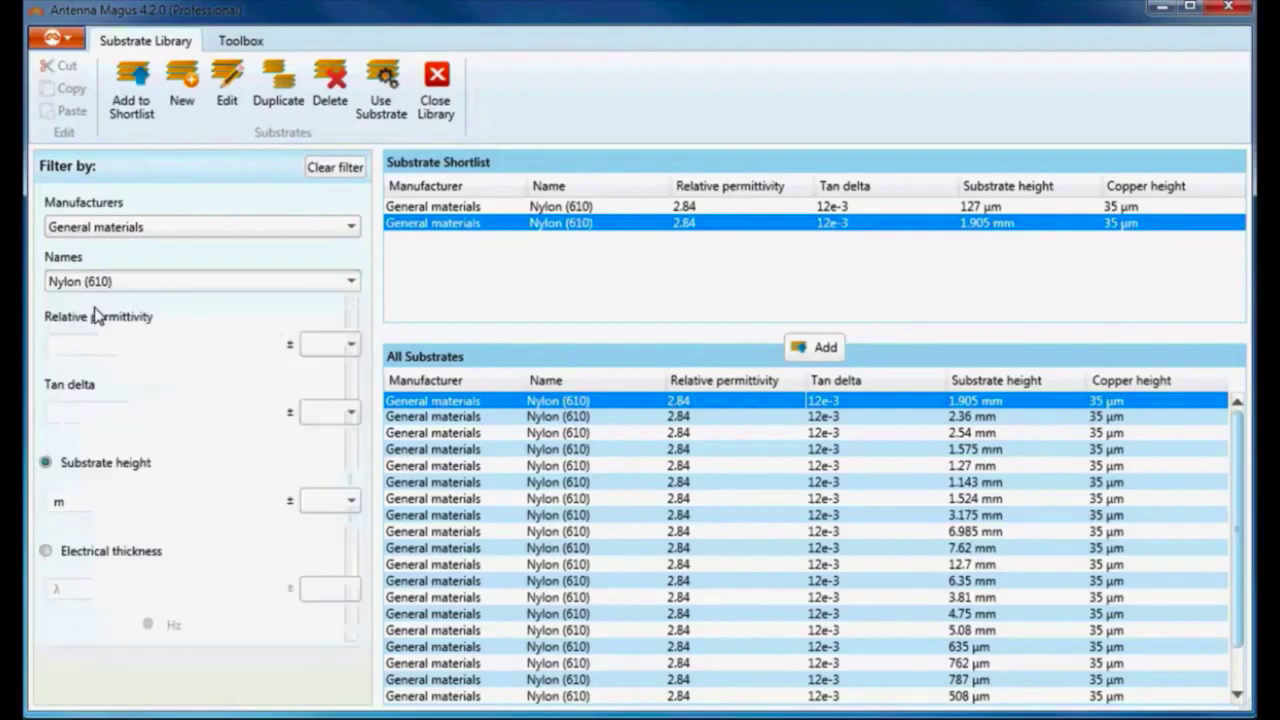
pyautogui.doubleClick(507, 403)
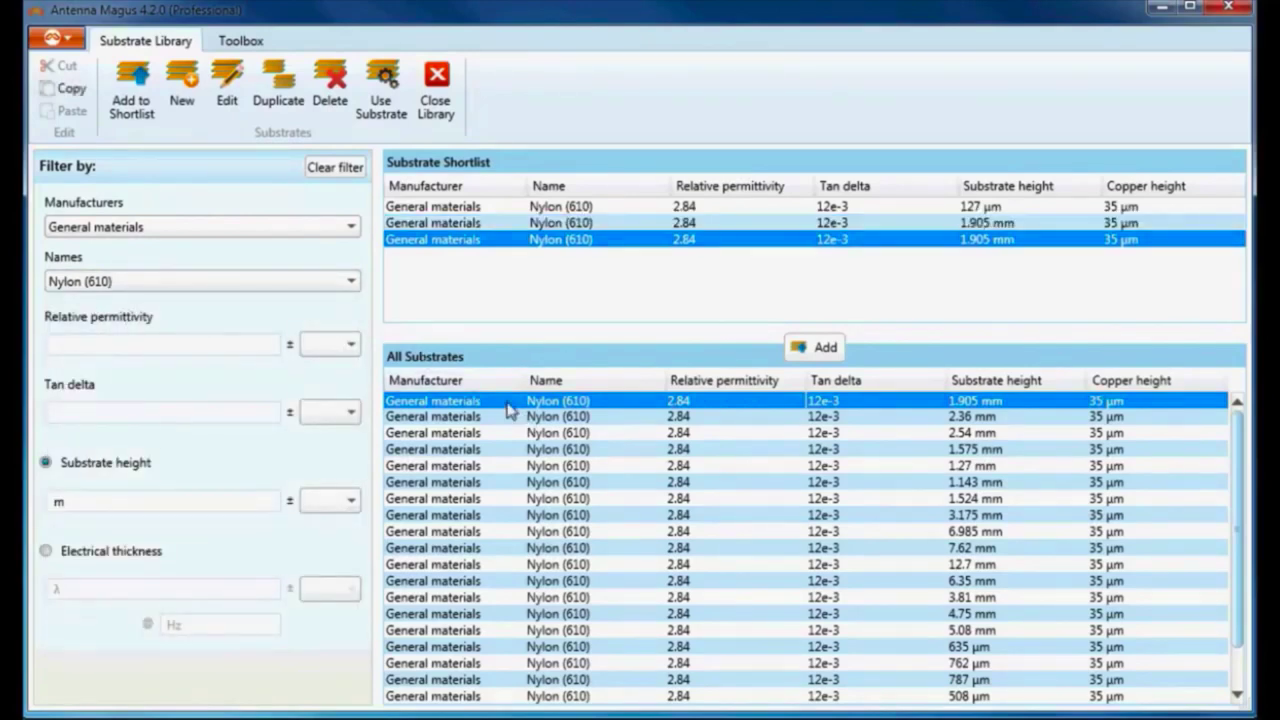
pyautogui.click(443, 91)
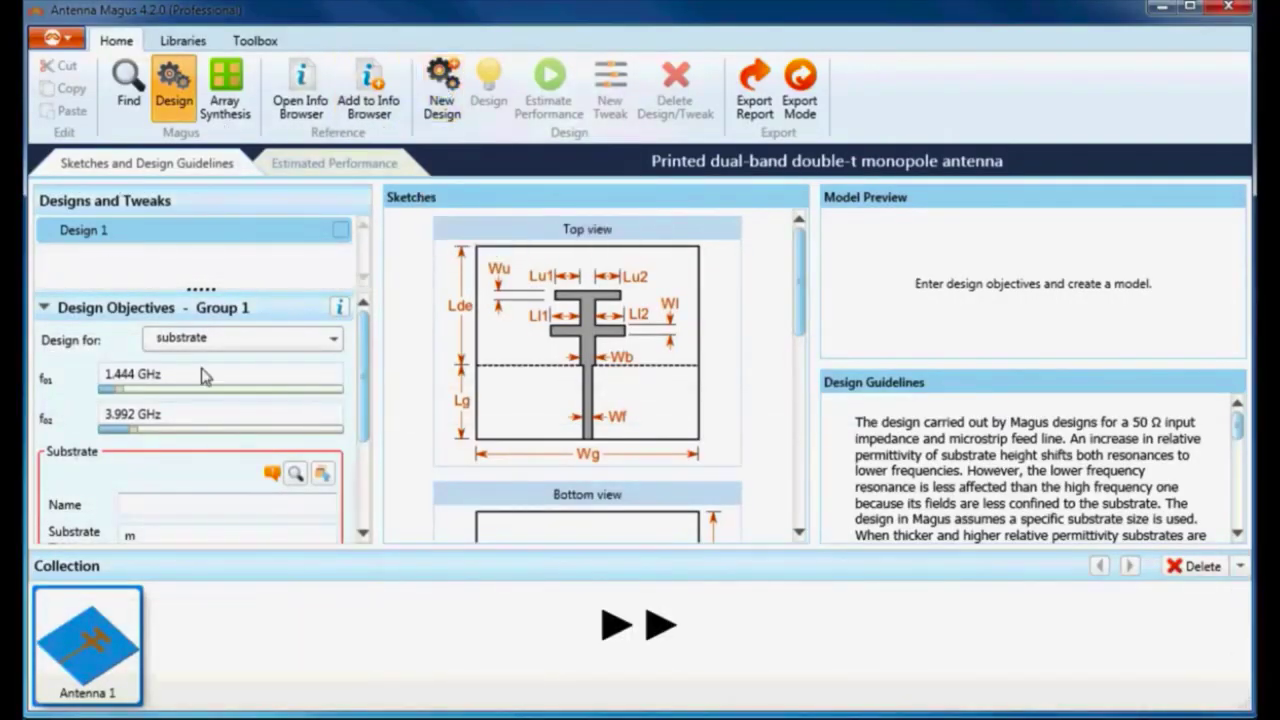
# - Select Nylon (610) substrate, set its thickness to 647.5 µm and generate the design
pyautogui.click(296, 474)
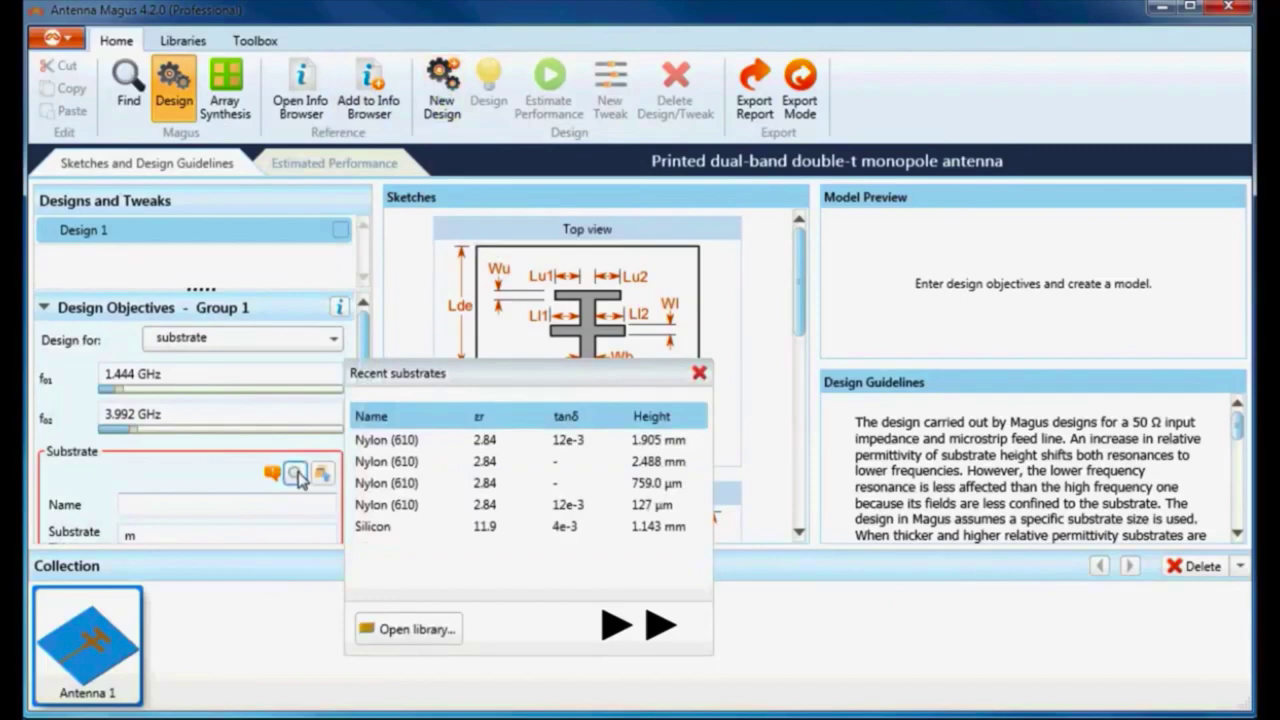
pyautogui.click(437, 508)
pyautogui.scroll(-3, 437, 512)
pyautogui.scroll(-1, 396, 471)
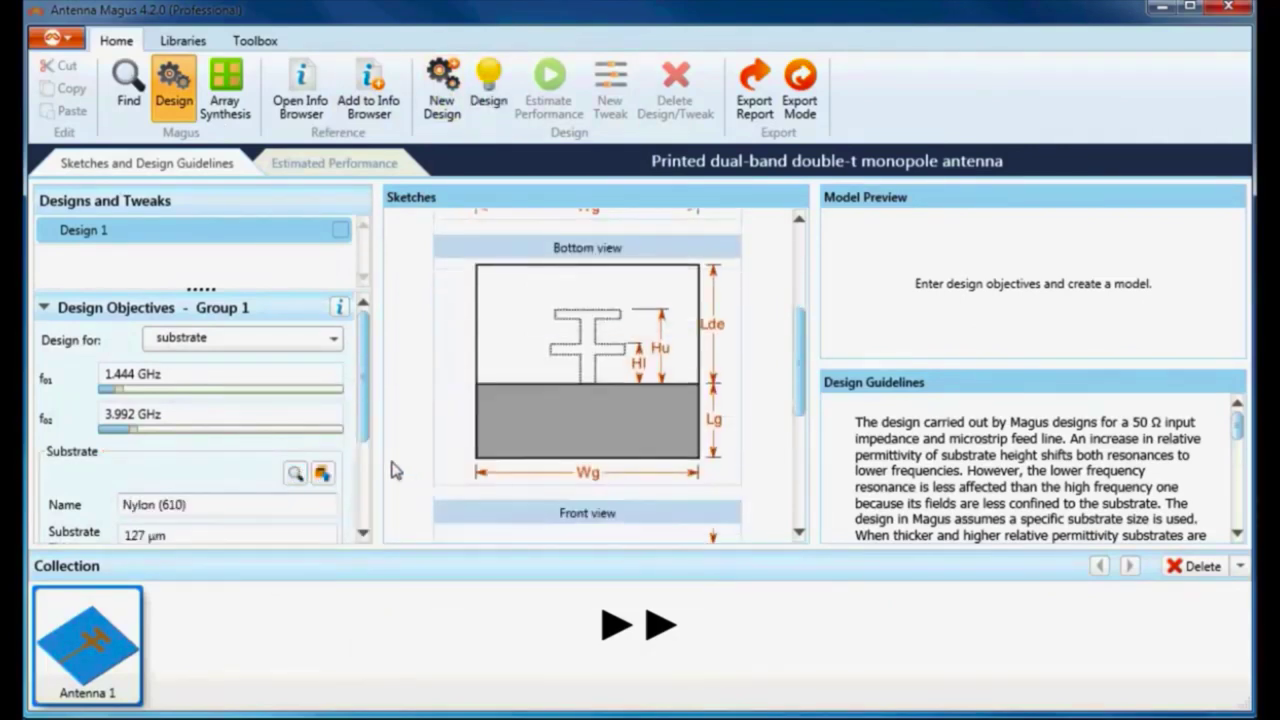
pyautogui.scroll(-3, 238, 493)
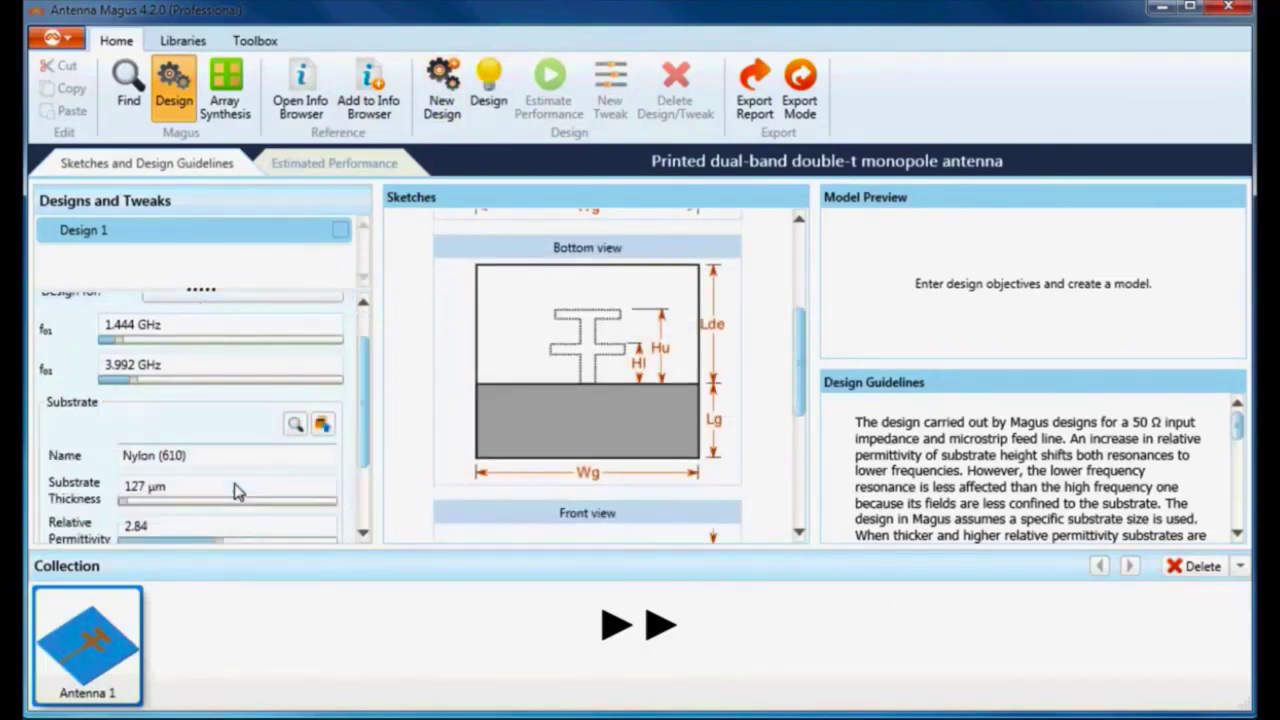
pyautogui.moveTo(124, 455); pyautogui.dragTo(138, 460)
pyautogui.click(310, 527)
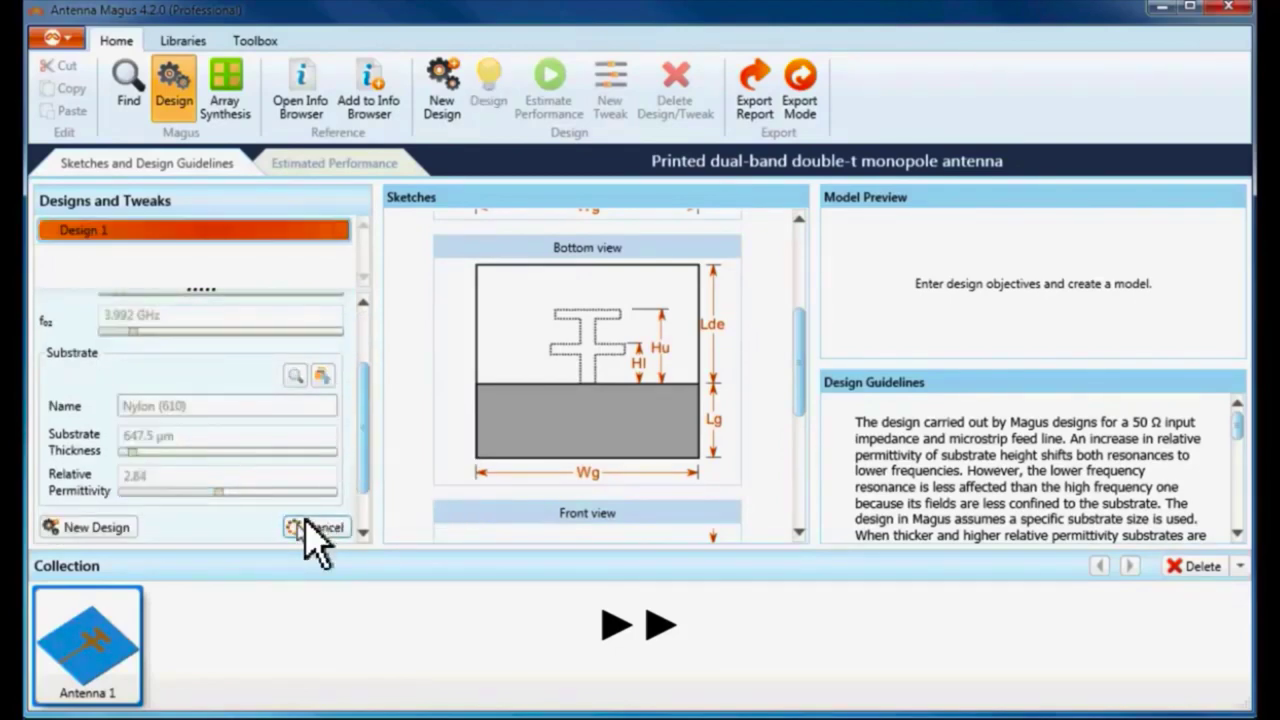
# - Rotate the model preview edge-on and estimate Design 1's performance
pyautogui.moveTo(1094, 277); pyautogui.dragTo(1131, 305)
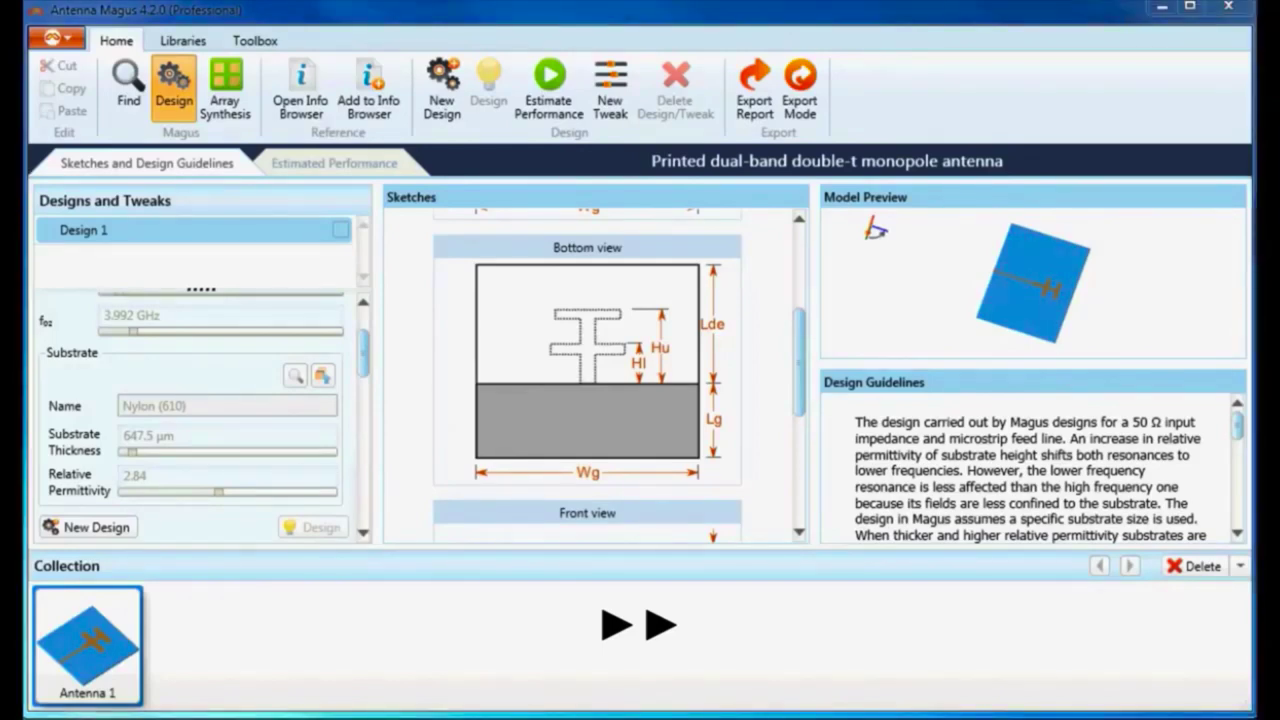
pyautogui.moveTo(366, 366); pyautogui.dragTo(357, 486)
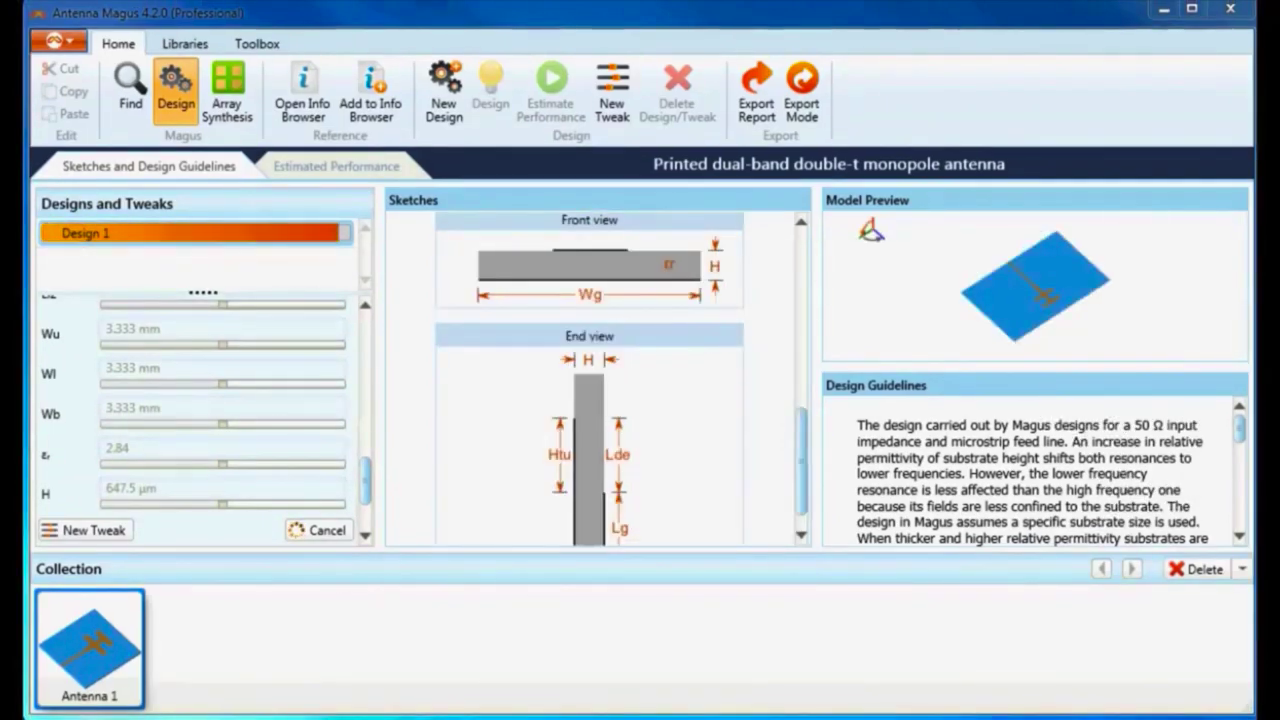
pyautogui.click(366, 534)
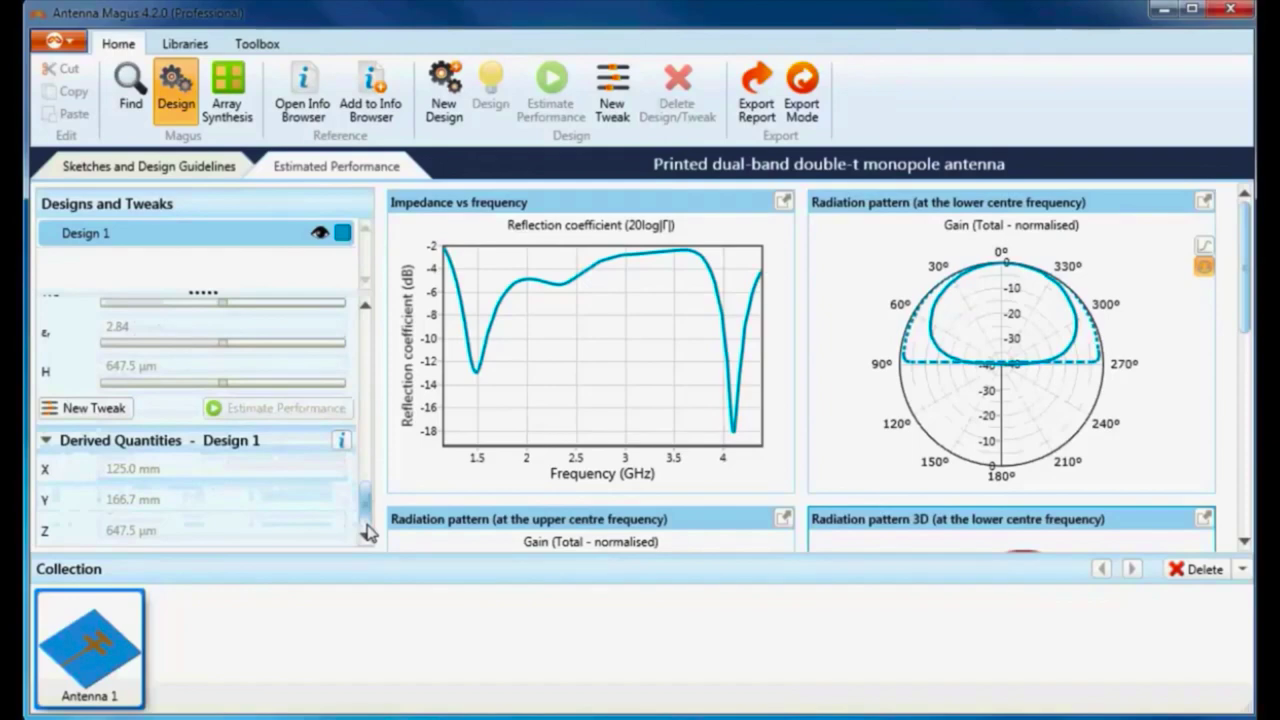
# - Lengthen Lu1 to 10.91 mm and increase Ll1, then estimate Tweak 1-1's response against Design 1
pyautogui.moveTo(366, 505); pyautogui.dragTo(366, 438)
pyautogui.moveTo(196, 421); pyautogui.dragTo(335, 422)
pyautogui.moveTo(192, 483); pyautogui.dragTo(333, 490)
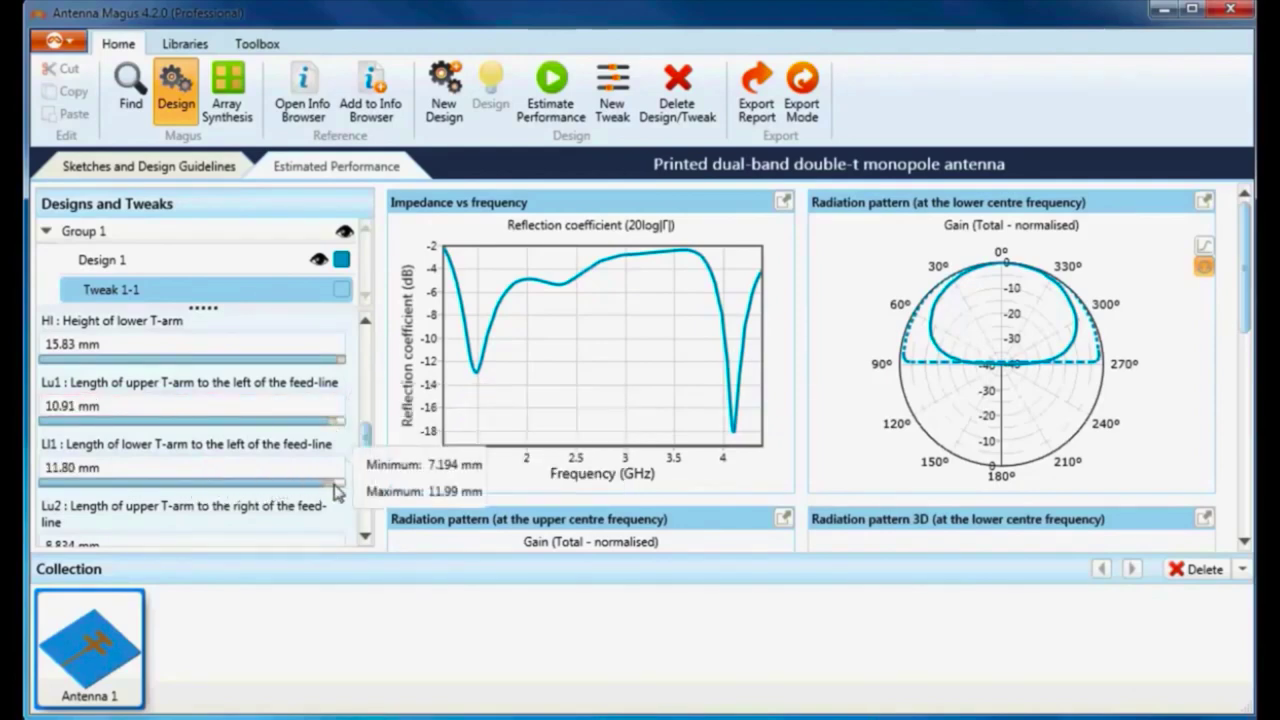
pyautogui.click(147, 168)
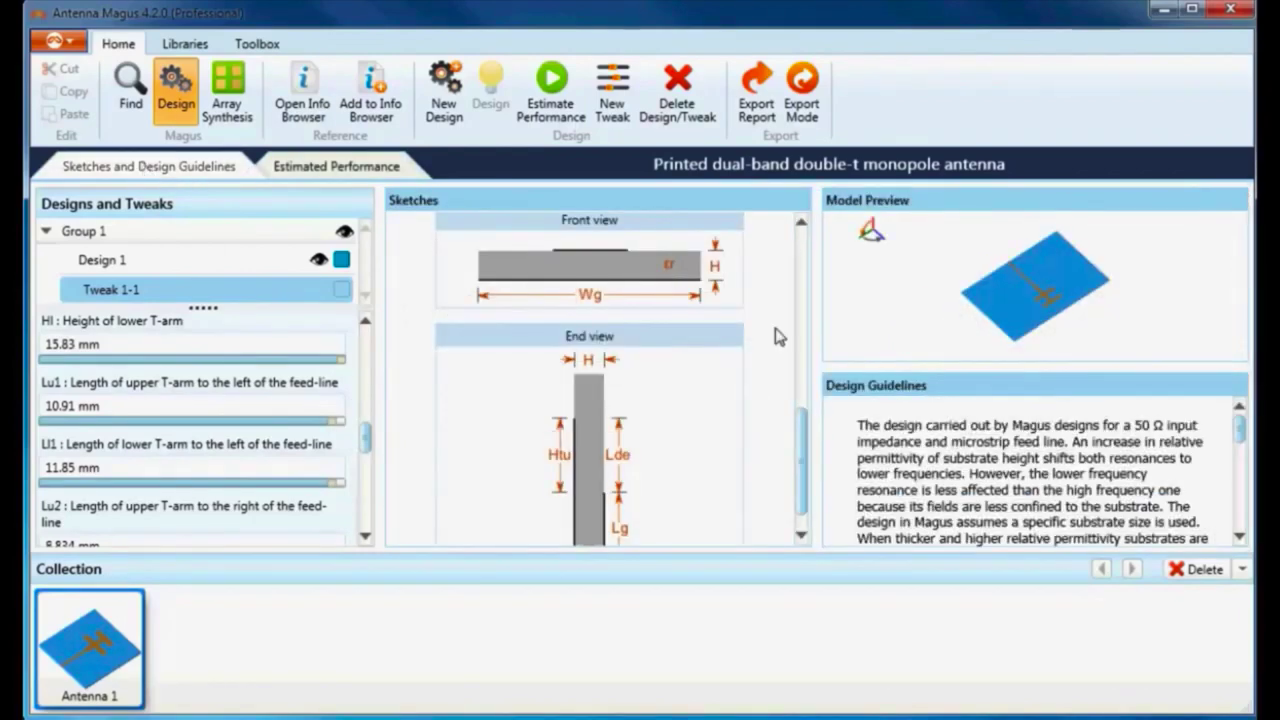
pyautogui.click(378, 170)
pyautogui.click(550, 95)
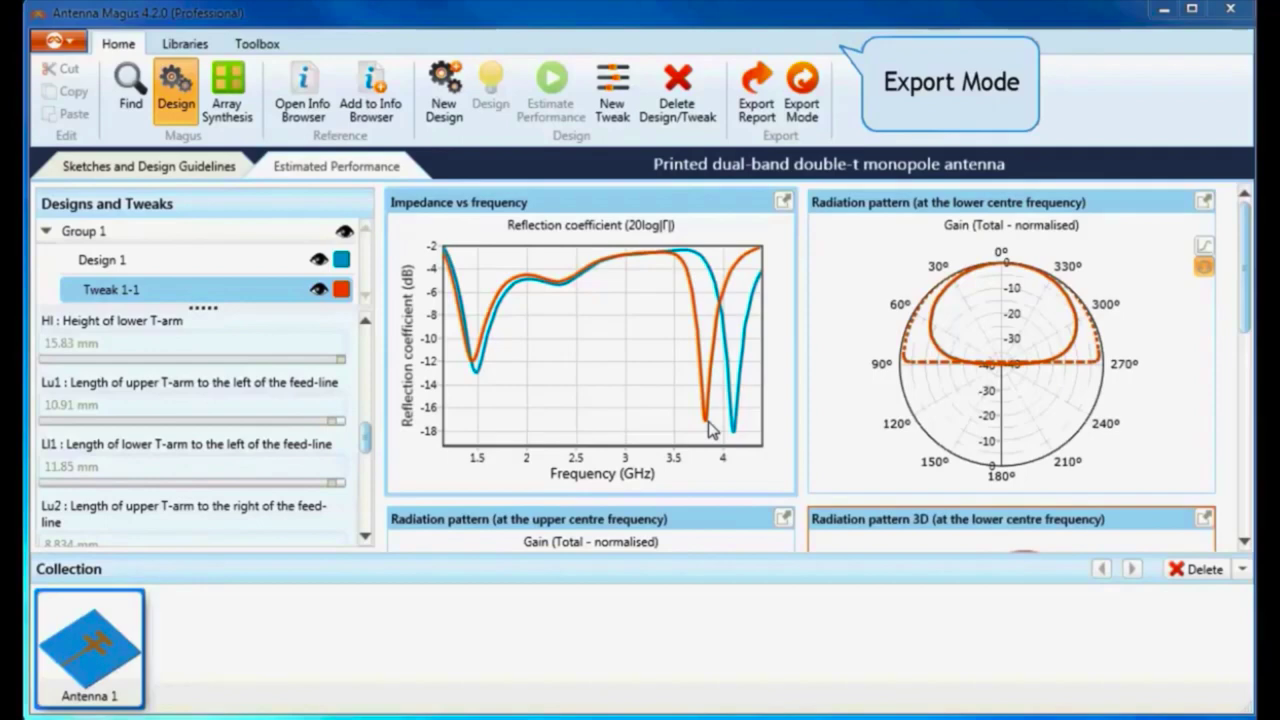
# - Export the double-T monopole as a FEKO model over 'printed dual' and open it in CADFEKO
pyautogui.click(802, 105)
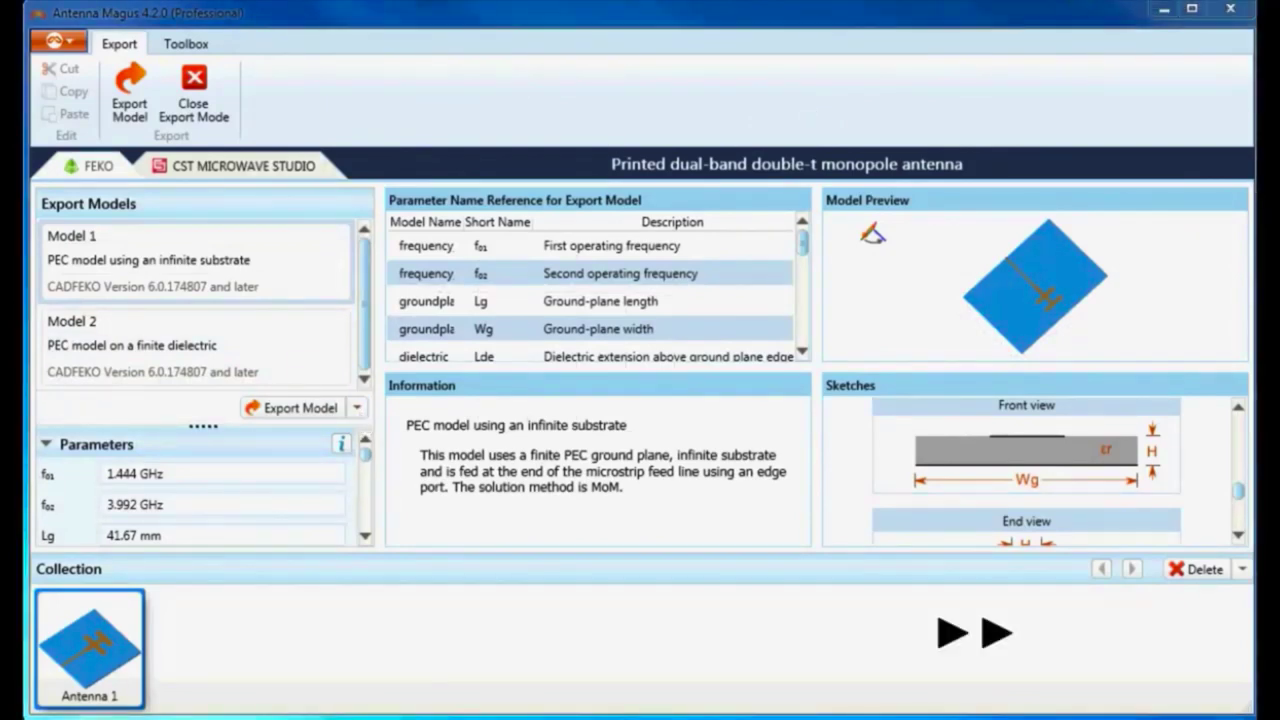
pyautogui.click(357, 407)
pyautogui.click(343, 463)
pyautogui.scroll(-3, 300, 290)
pyautogui.click(240, 351)
pyautogui.click(500, 491)
pyautogui.click(686, 503)
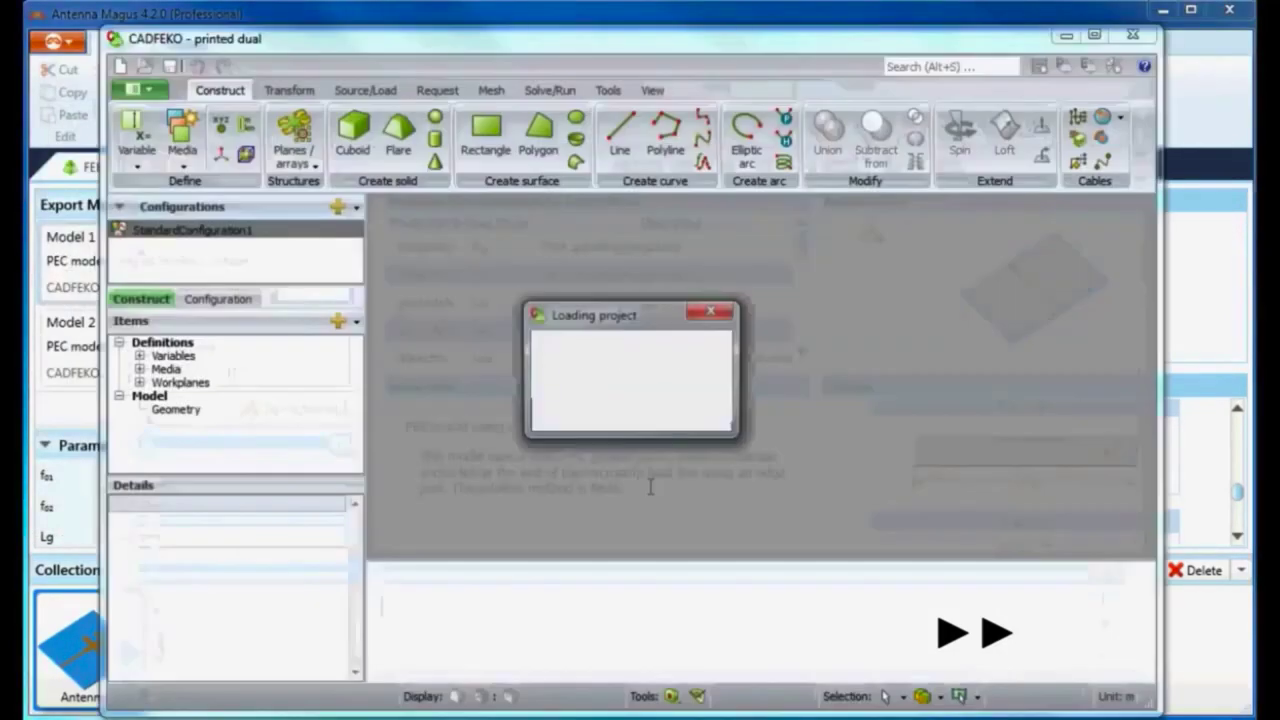
# - Zoom the printed dual model to extents and launch the FEKO solver
pyautogui.click(550, 90)
pyautogui.click(452, 132)
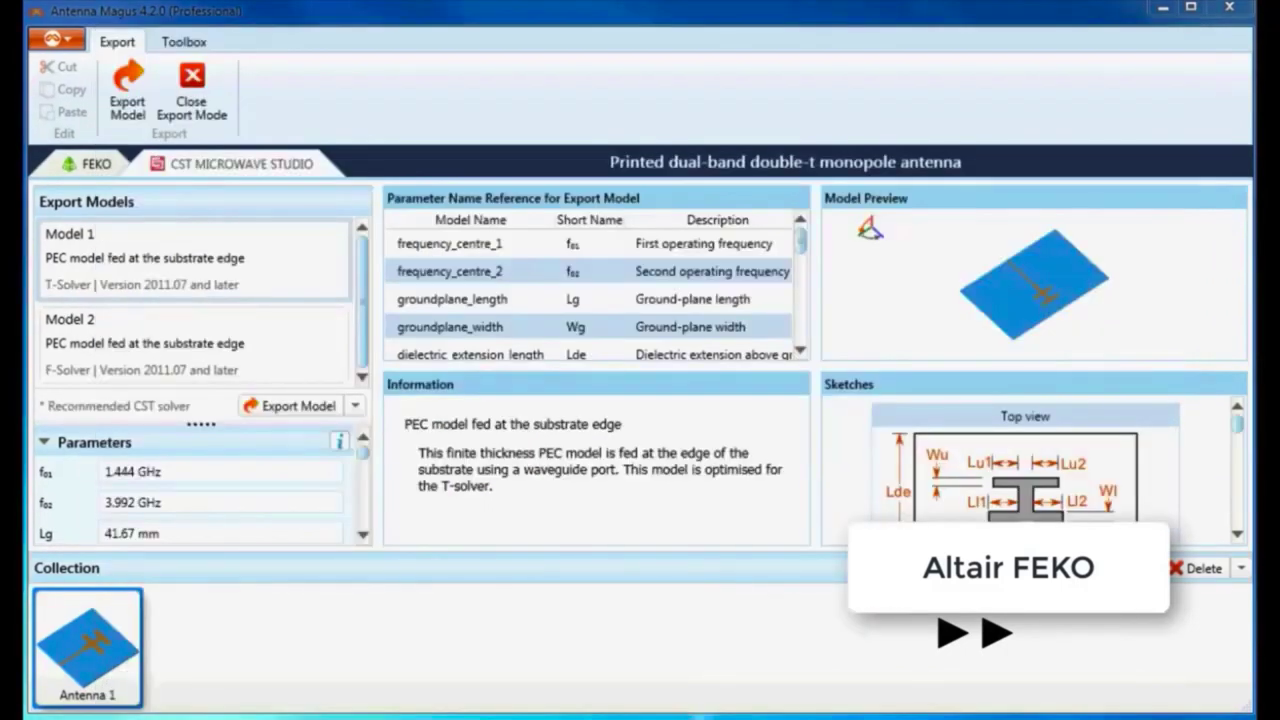
# - Export the monopole's CST model as 'm1', open it in CST, and start the time-domain solver
pyautogui.click(355, 405)
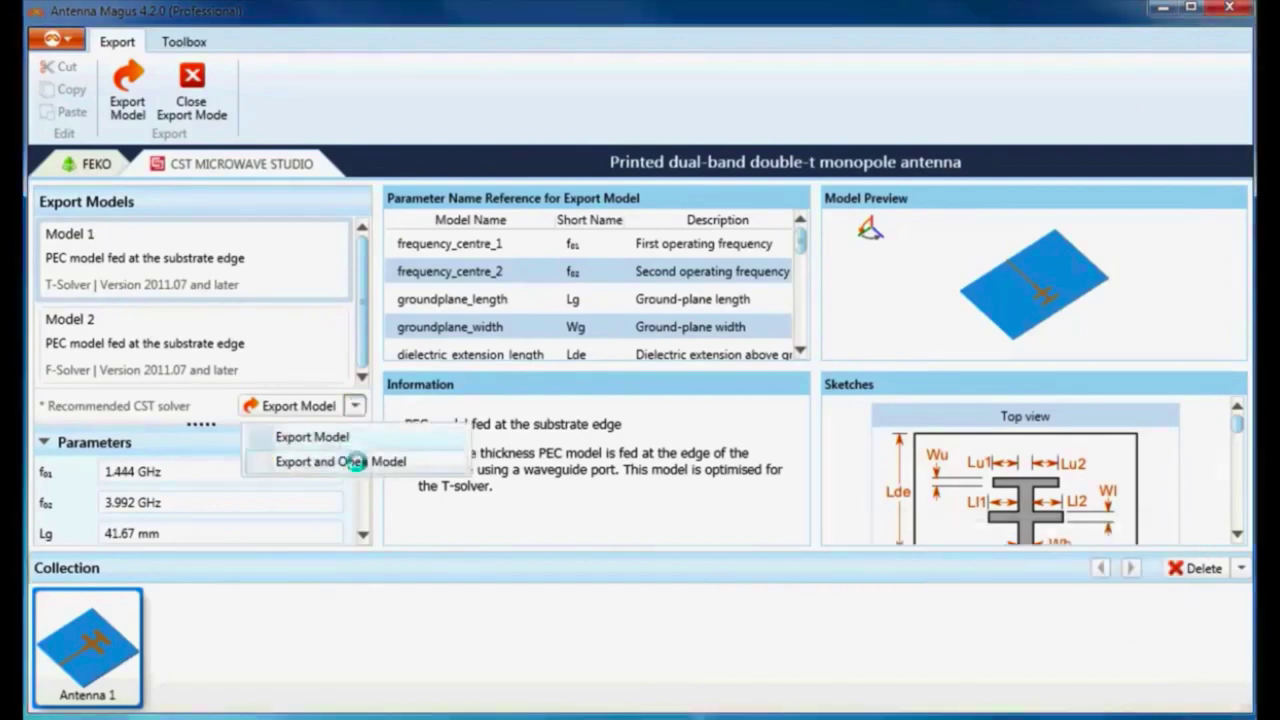
pyautogui.click(357, 461)
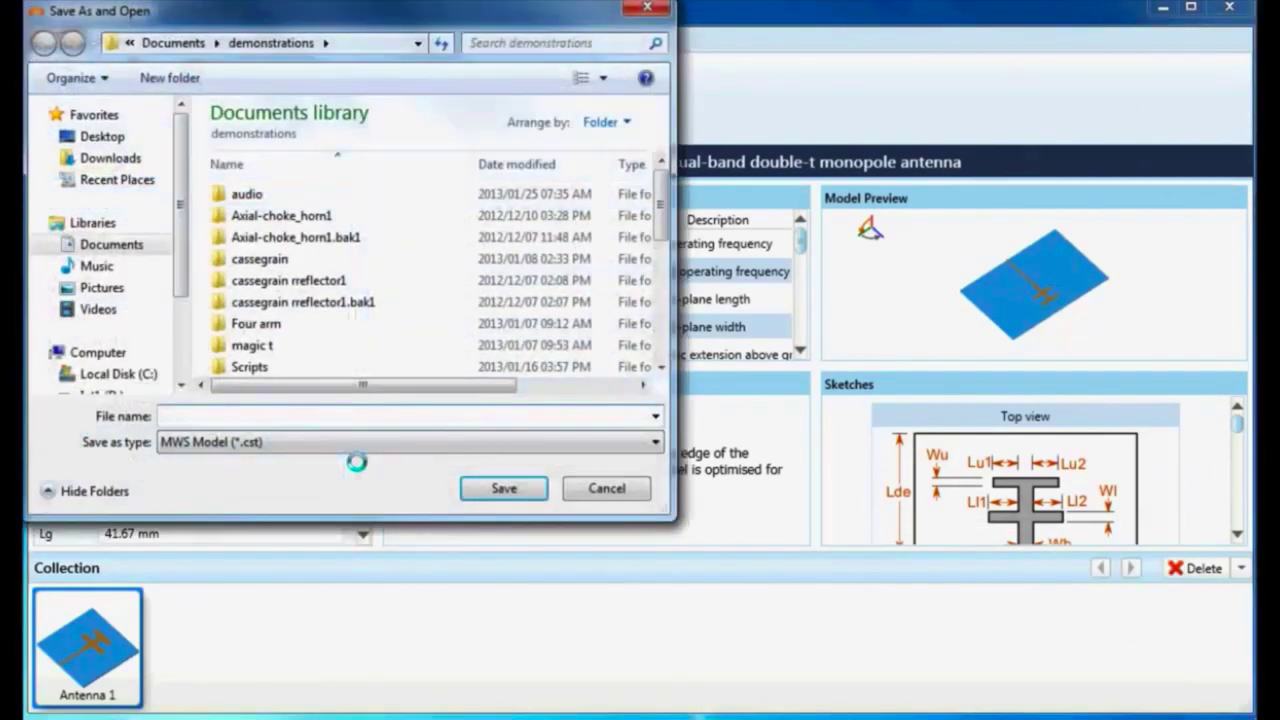
pyautogui.write('m1')
pyautogui.click(503, 488)
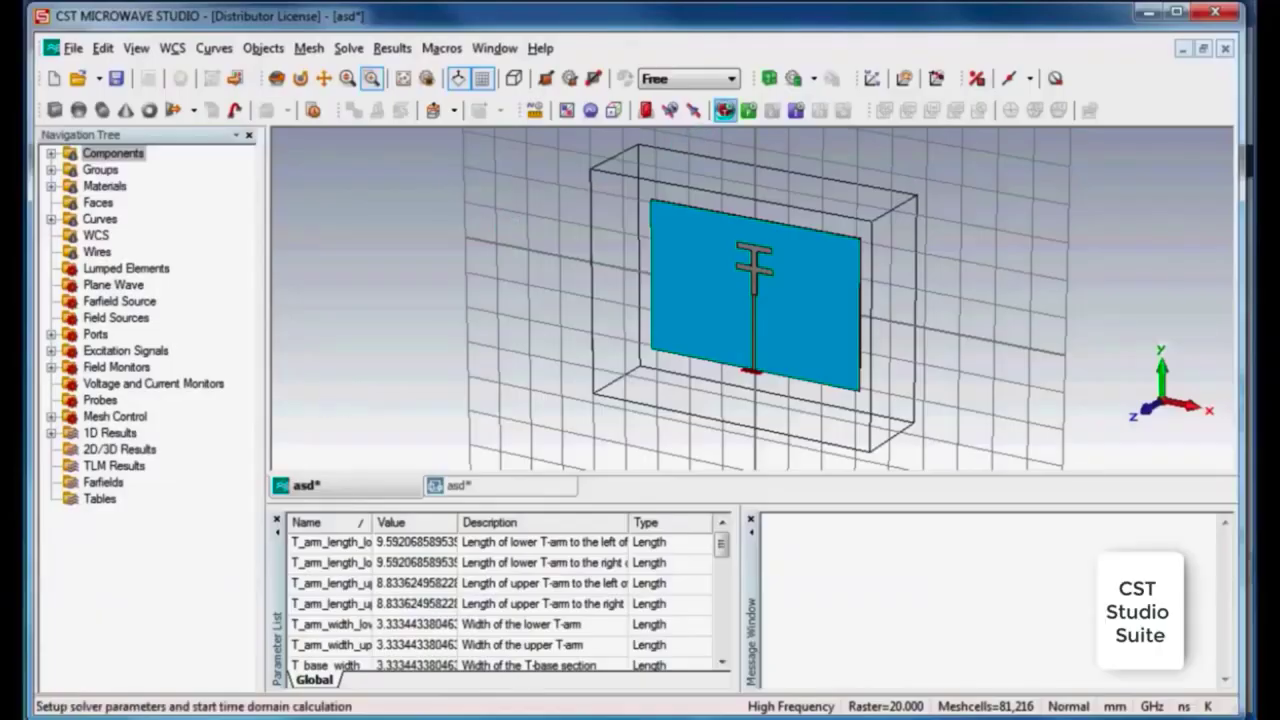
pyautogui.click(769, 78)
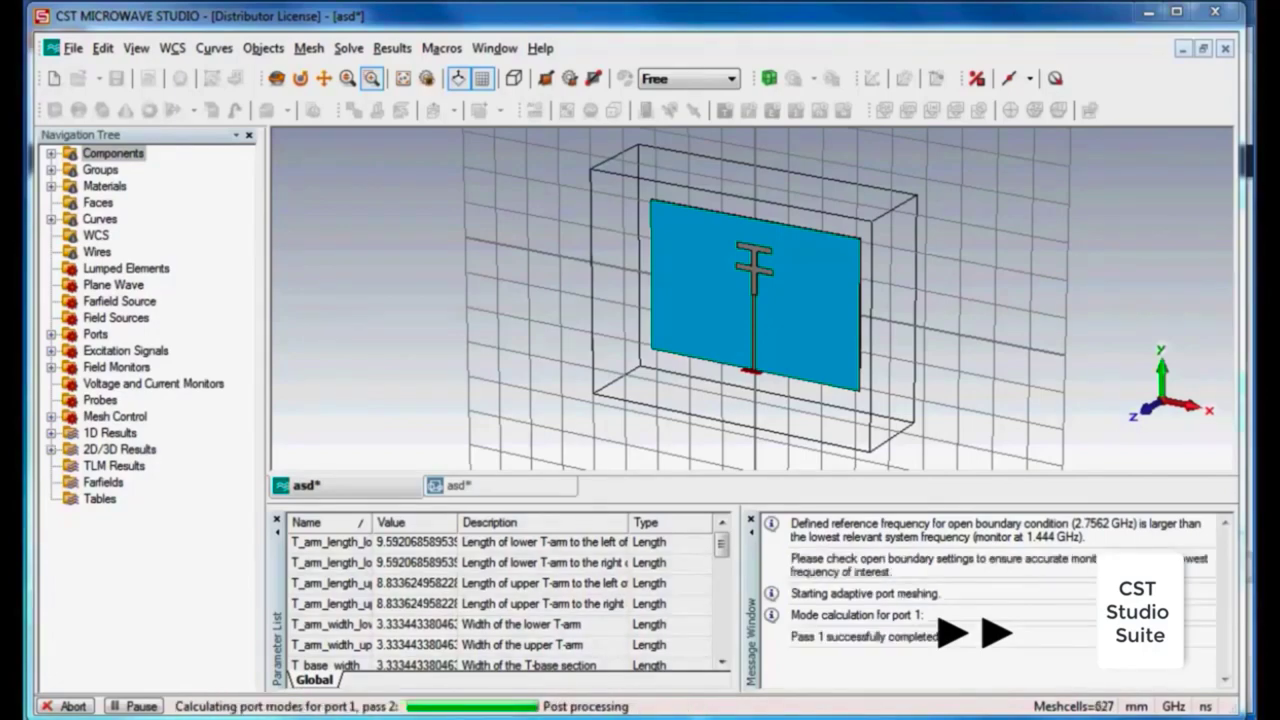
# - Abort the running CST time-domain simulation
pyautogui.click(63, 706)
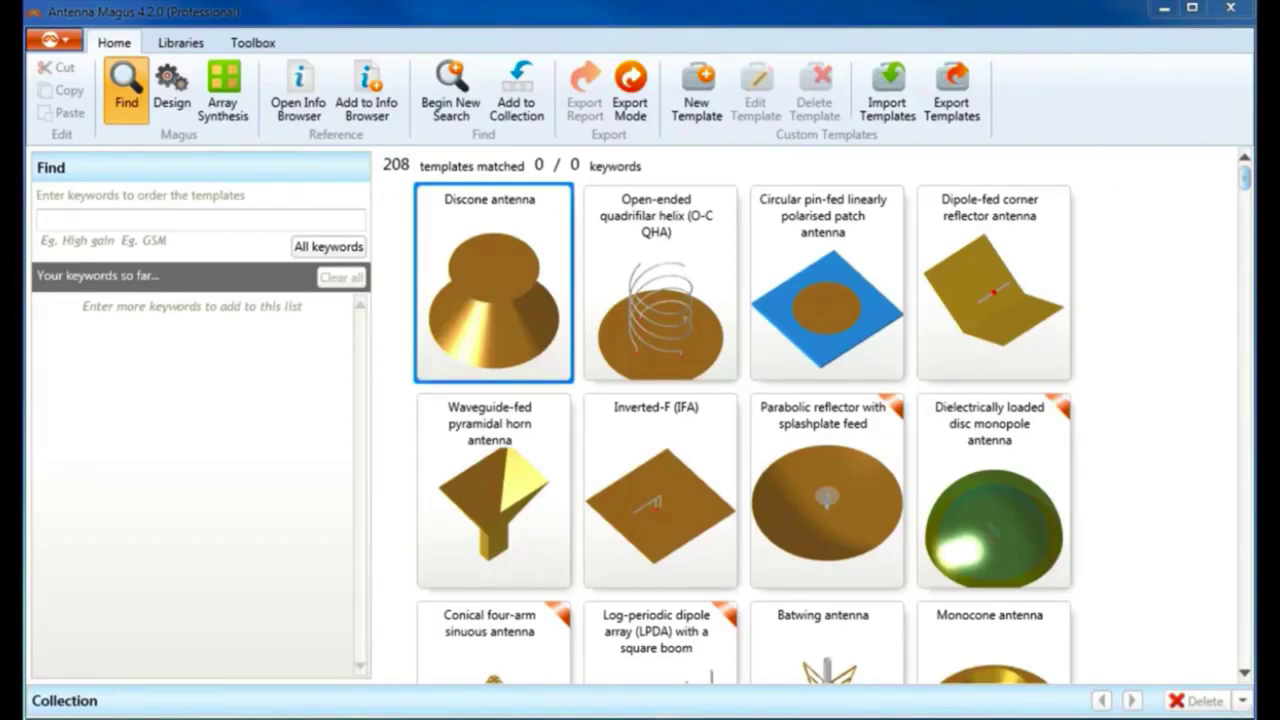
# - Filter templates by keywords Array and Slotted, then design the linear travelling-wave slotted-waveguide array
pyautogui.click(180, 226)
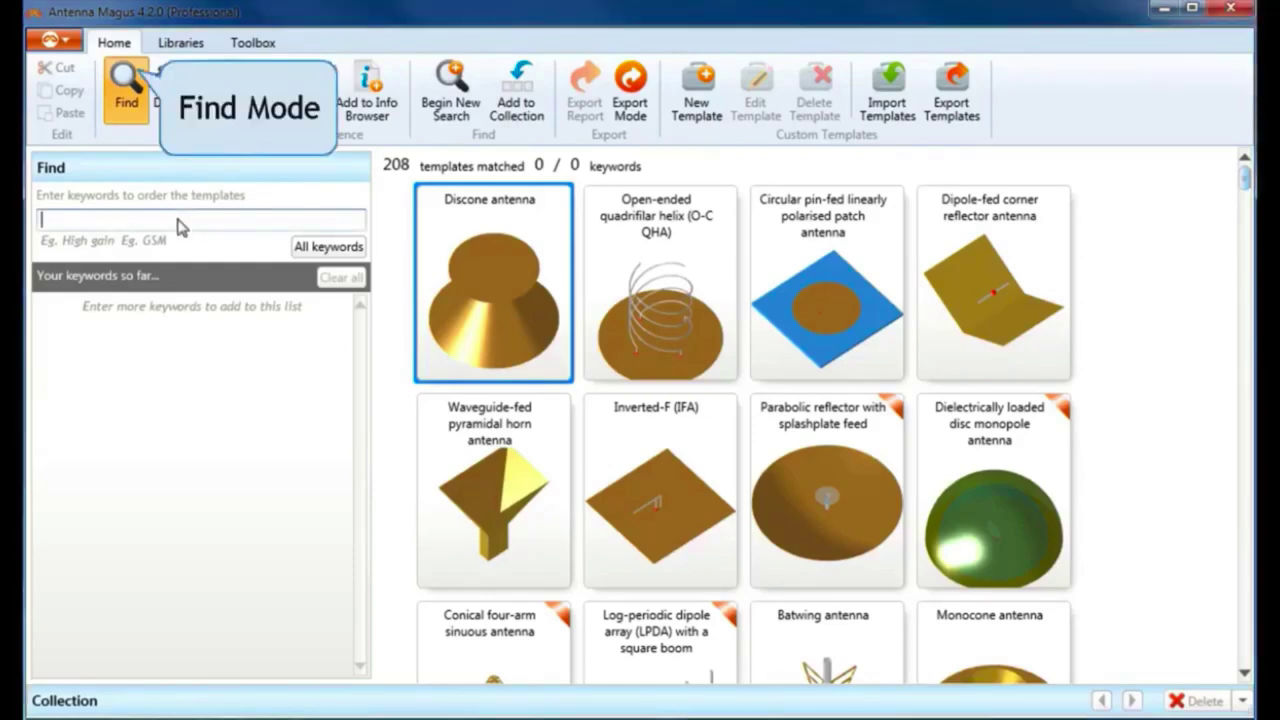
pyautogui.write('Array')
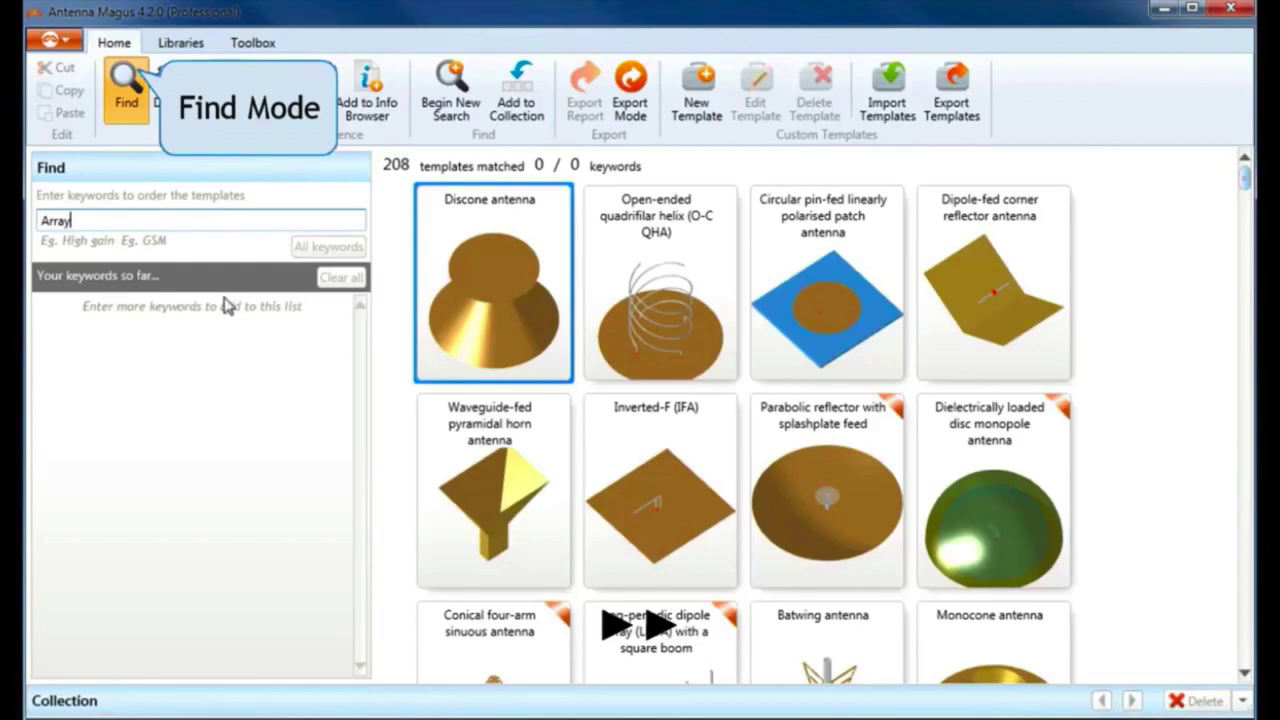
pyautogui.press('Return')
pyautogui.write('slotted')
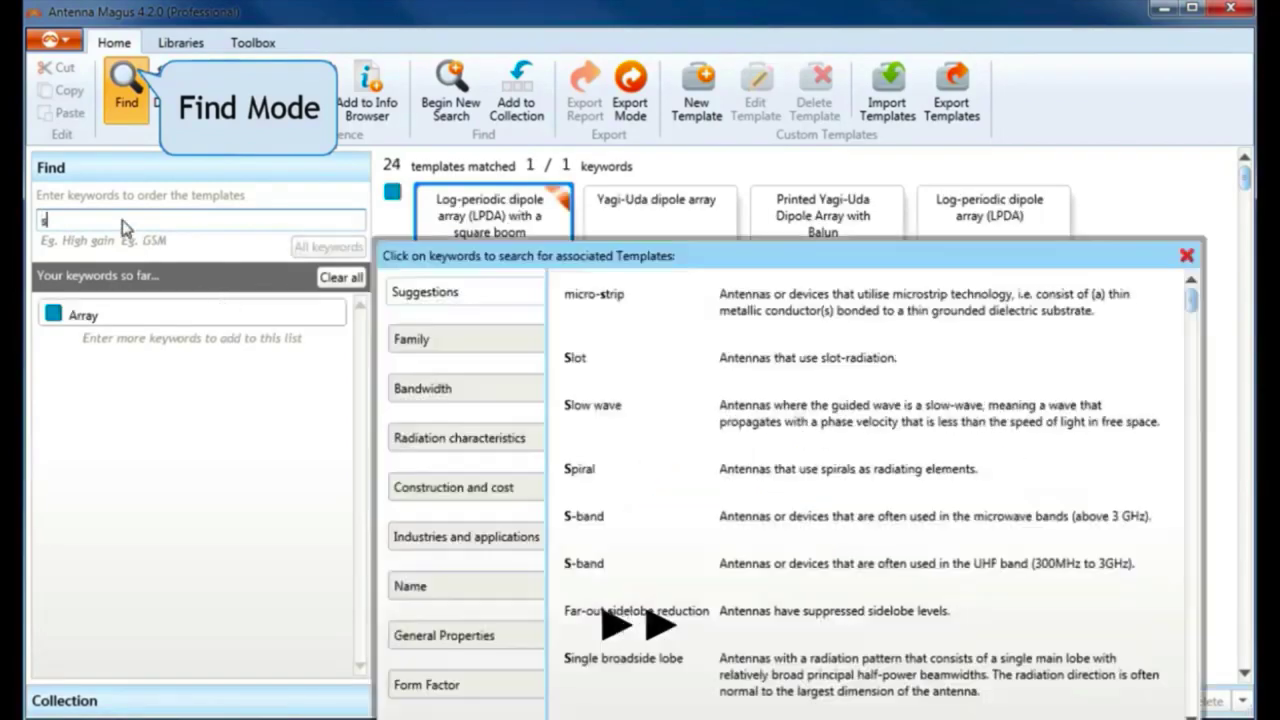
pyautogui.click(700, 309)
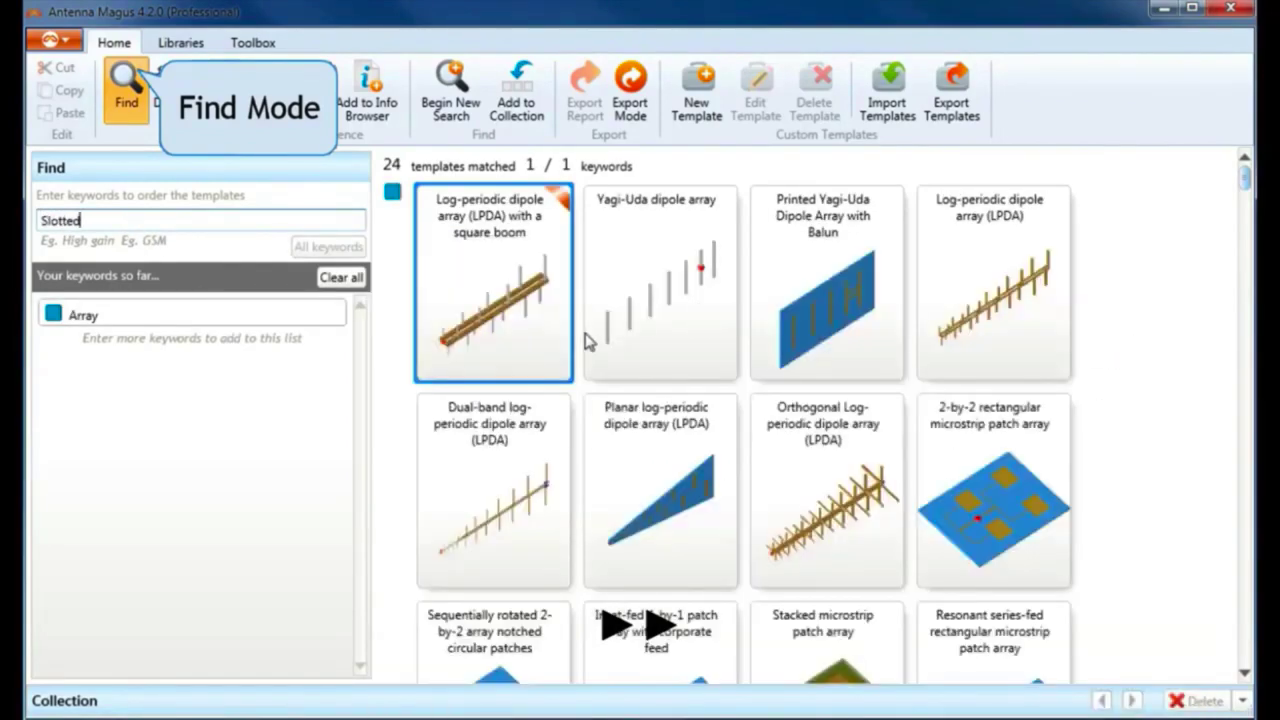
pyautogui.press('Return')
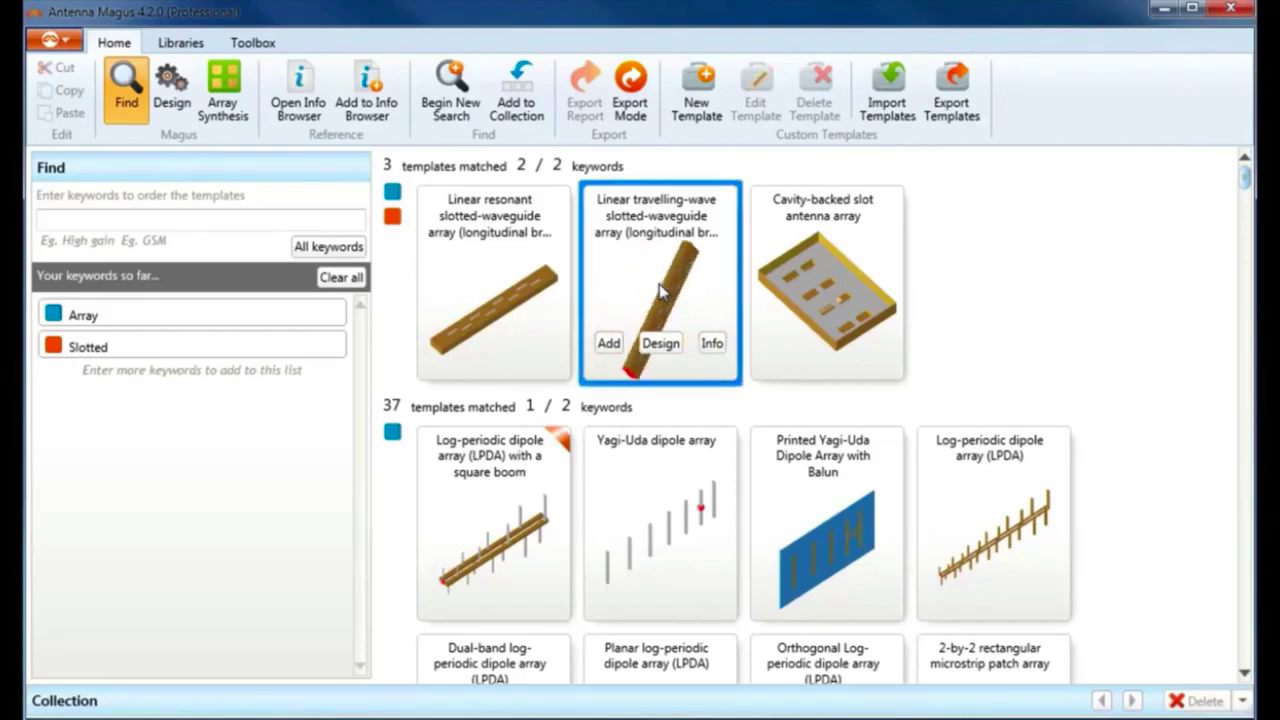
pyautogui.click(665, 343)
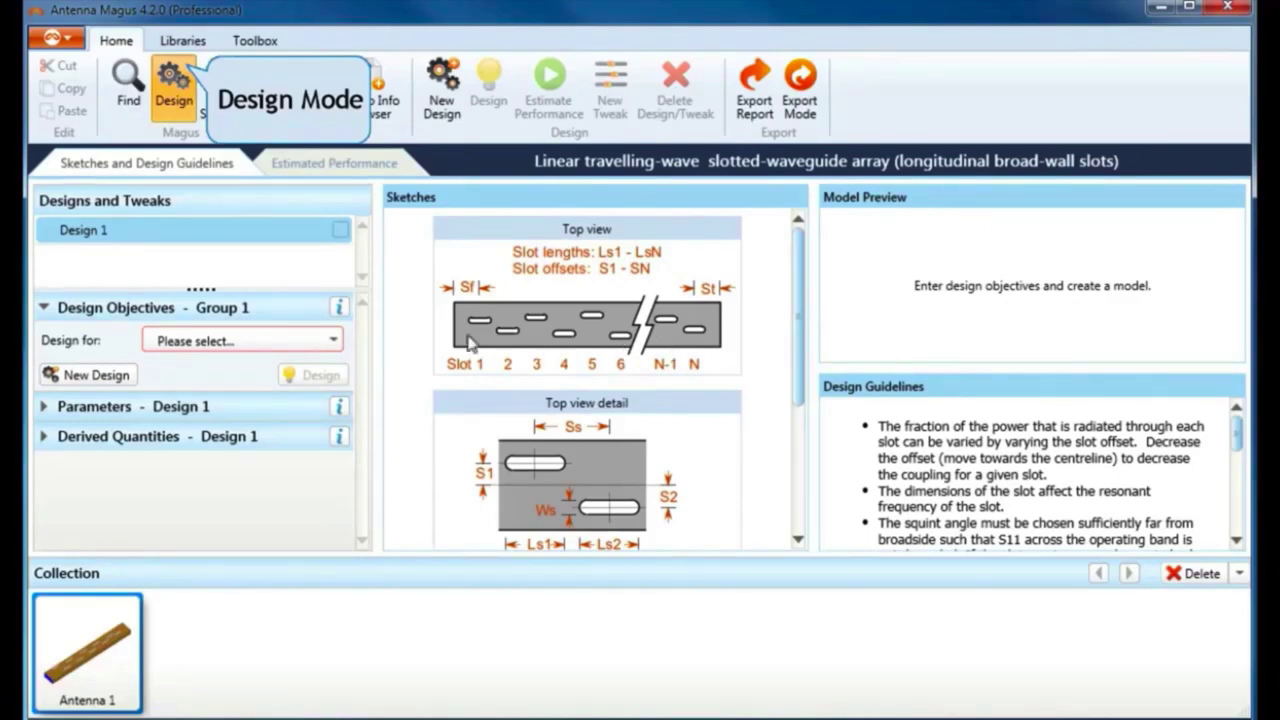
# - Design for all main beam properties and distribution taper, at 5.285 GHz with 828e-3° beamwidth
pyautogui.click(336, 341)
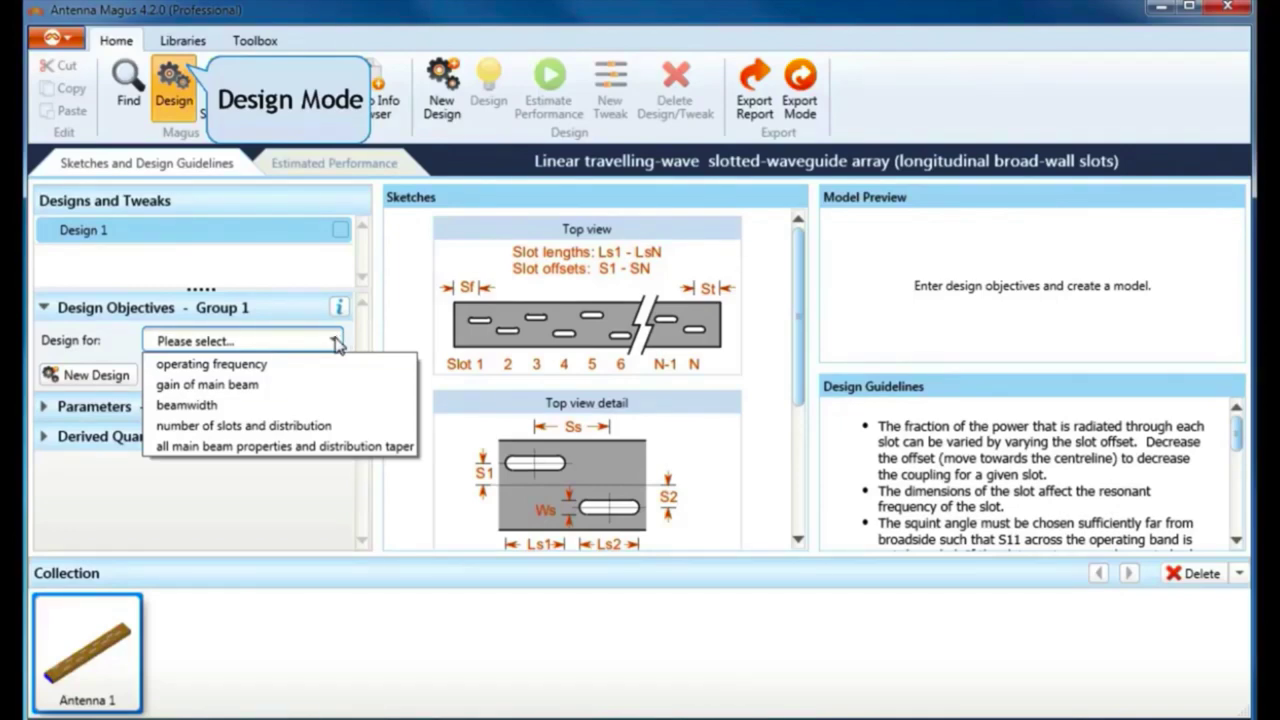
pyautogui.click(308, 450)
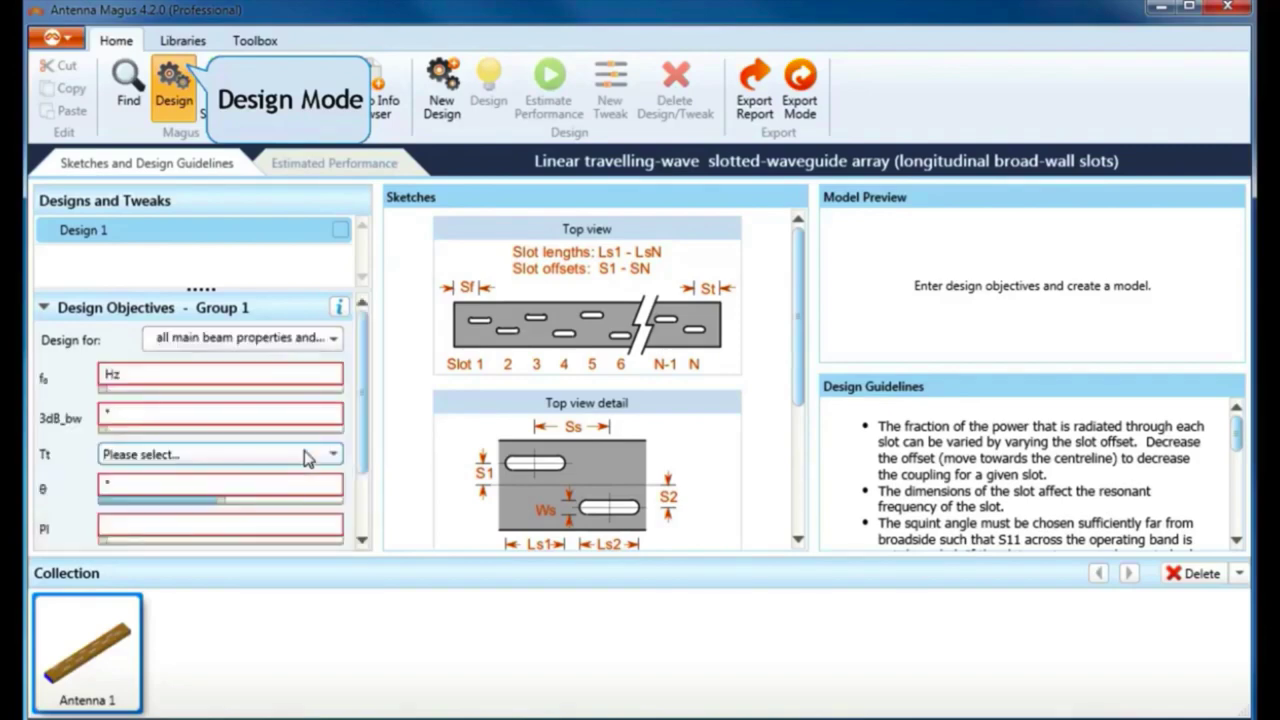
pyautogui.click(341, 309)
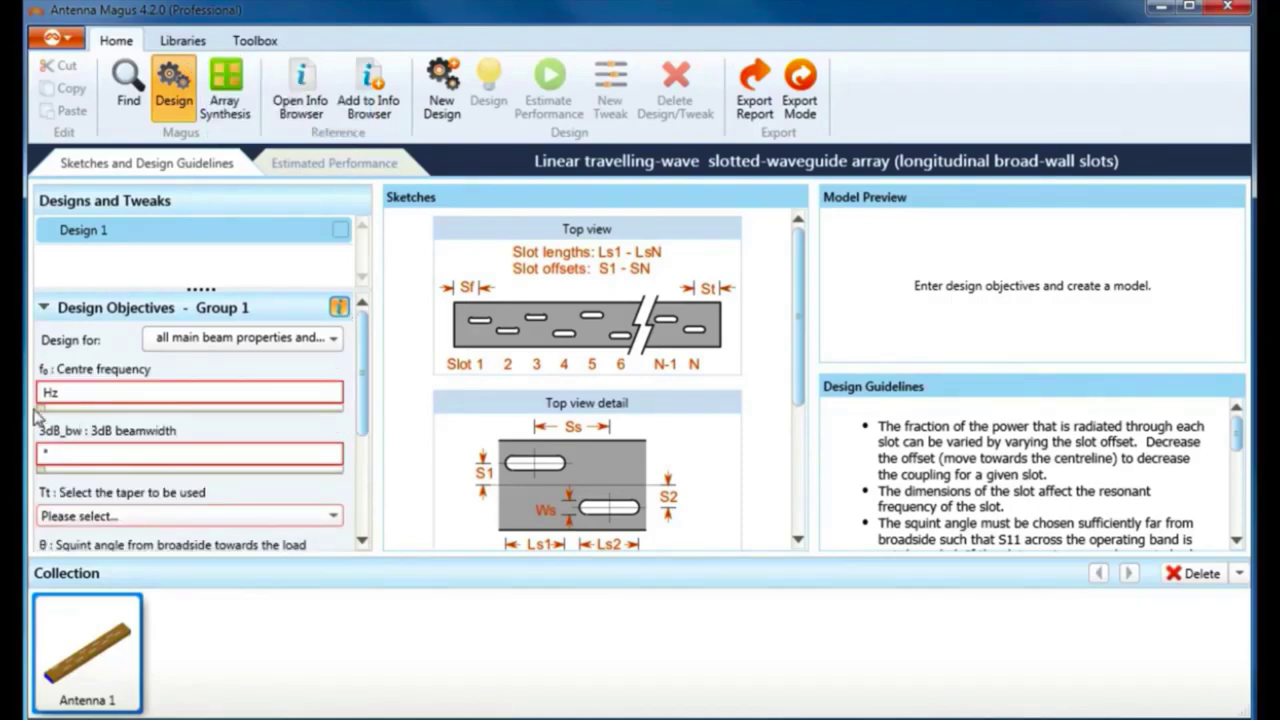
pyautogui.moveTo(45, 410); pyautogui.dragTo(61, 408)
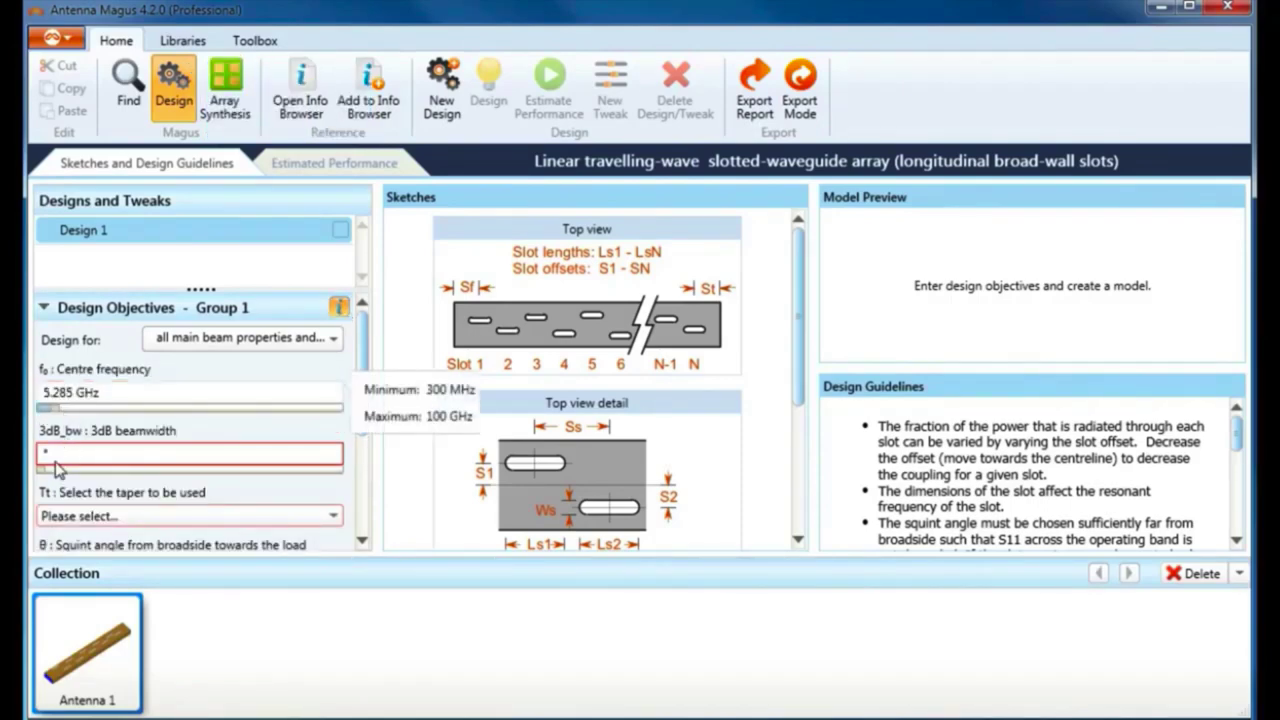
pyautogui.moveTo(45, 467); pyautogui.dragTo(55, 468)
# - Use a Villeneuve taper, 5.4° squint and 29.6e-3 load power fraction, then generate the design
pyautogui.scroll(-3, 108, 440)
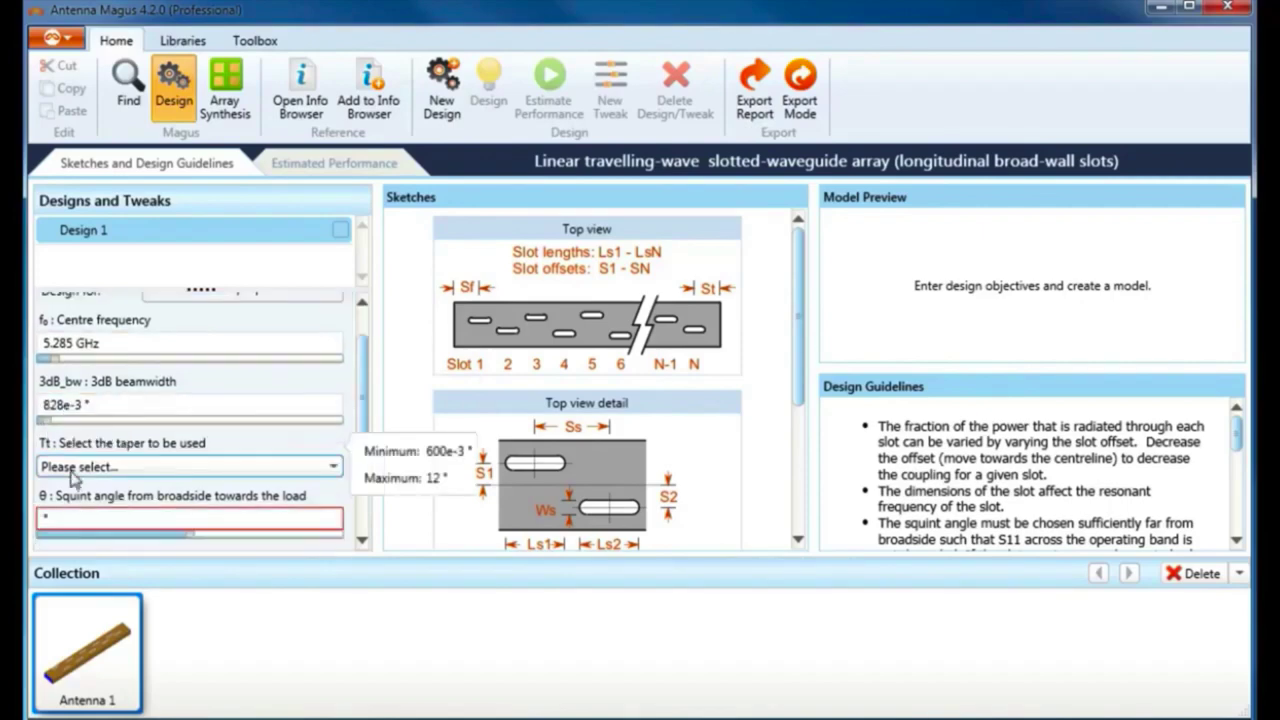
pyautogui.click(118, 418)
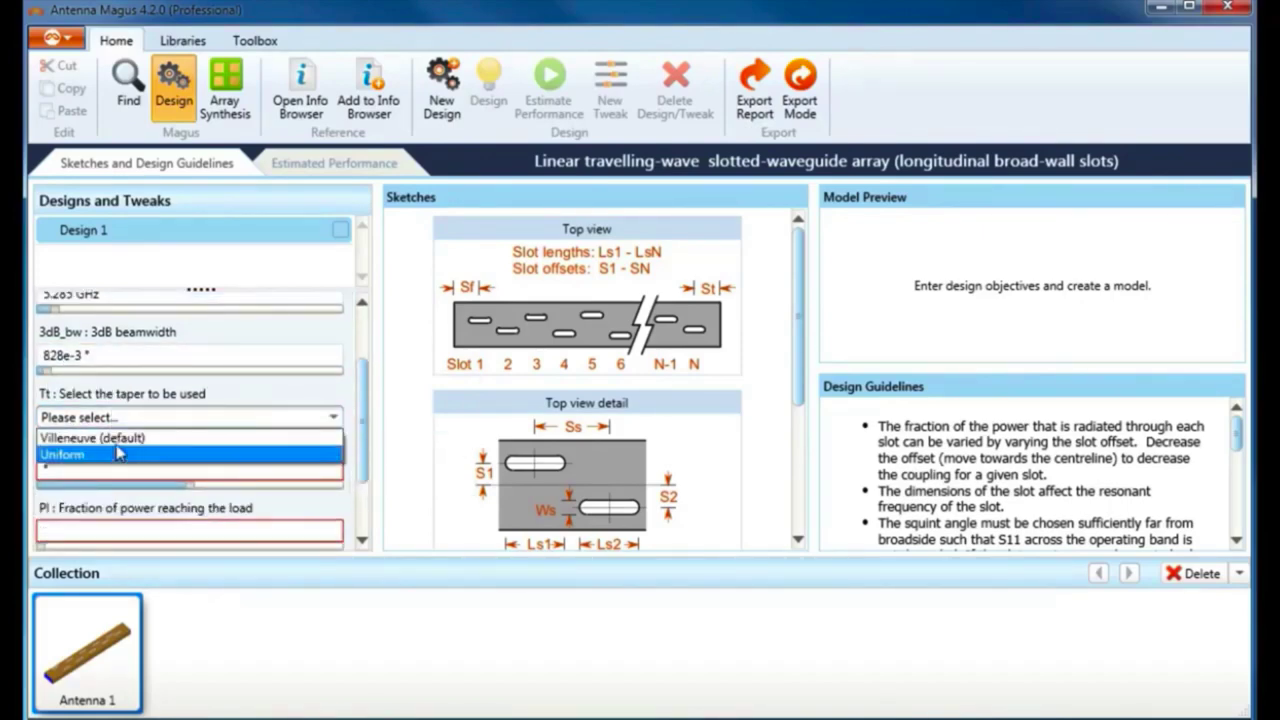
pyautogui.click(120, 445)
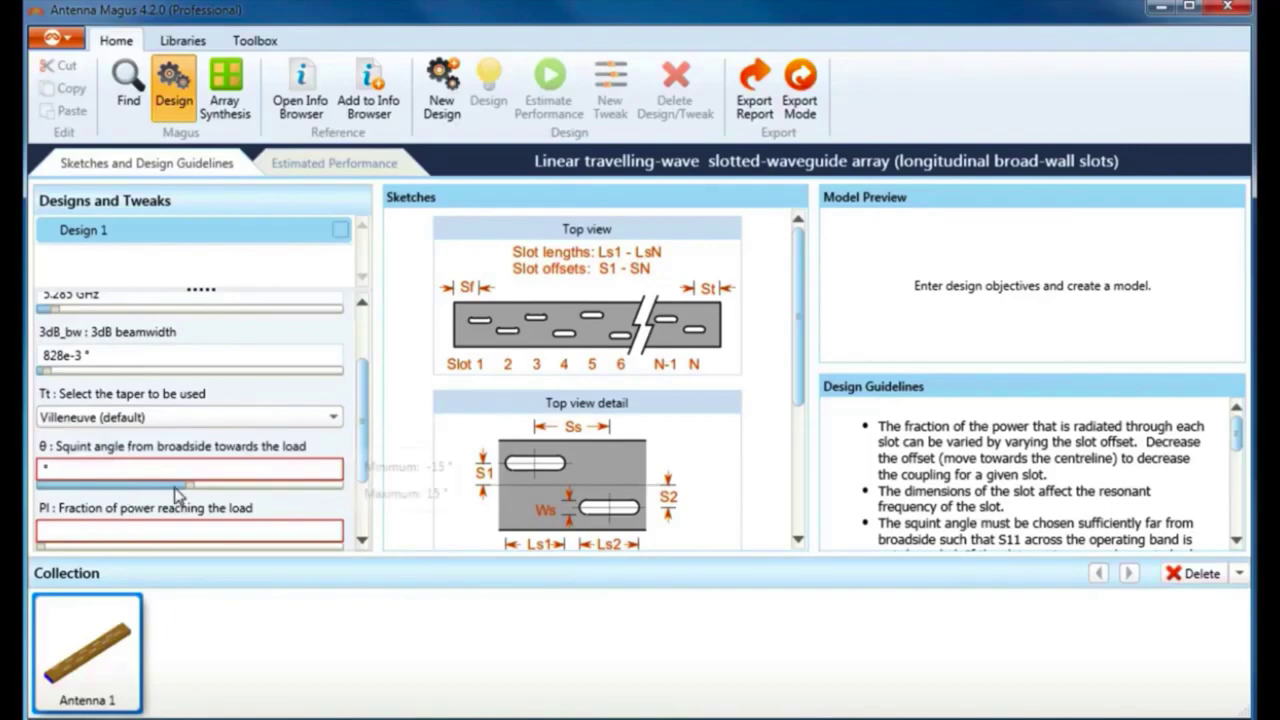
pyautogui.moveTo(197, 492); pyautogui.dragTo(245, 490)
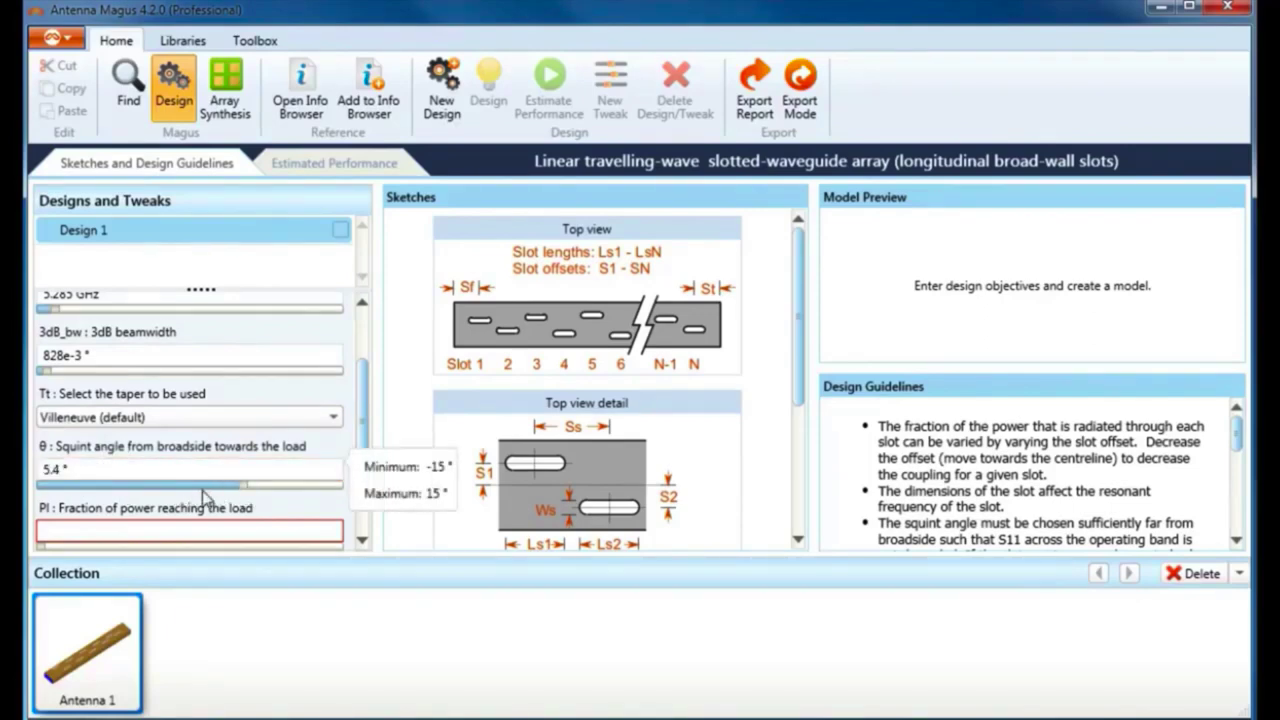
pyautogui.scroll(-1, 200, 497)
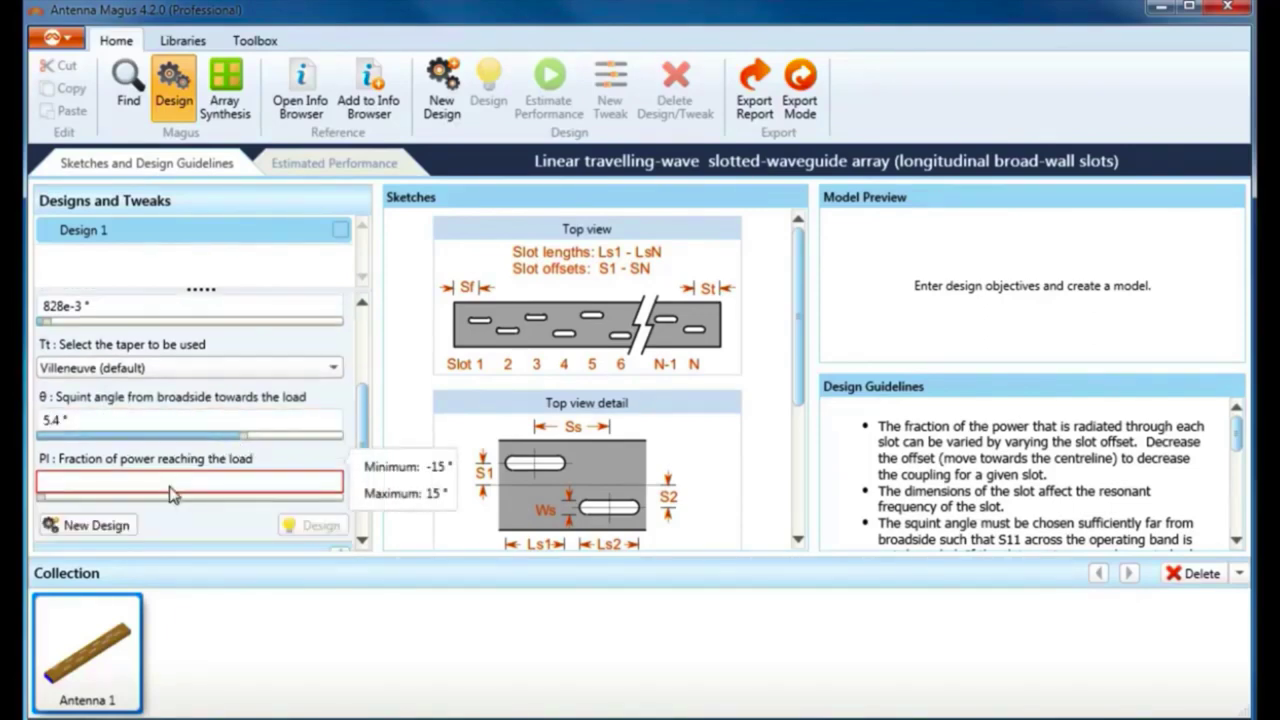
pyautogui.click(53, 497)
pyautogui.moveTo(53, 498); pyautogui.dragTo(62, 498)
pyautogui.click(310, 525)
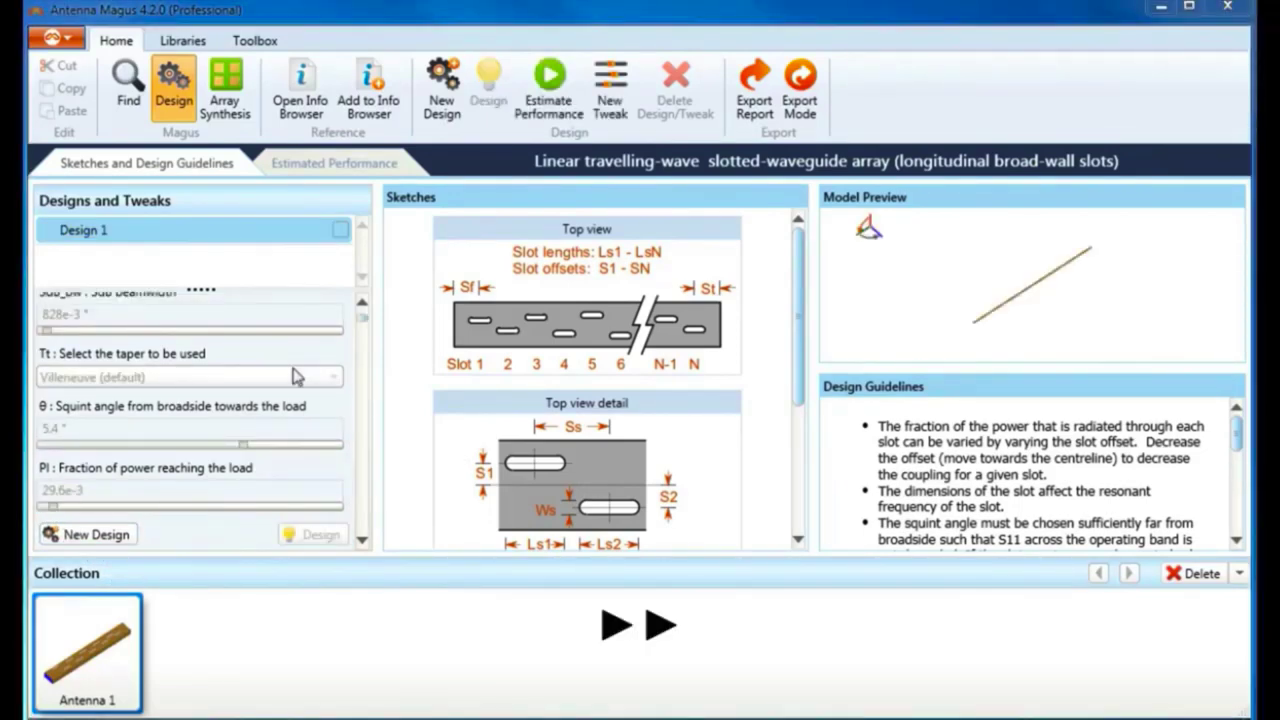
# - Estimate the array's performance and enlarge its 2D total-gain pattern, peaking at 20.56 dBi
pyautogui.moveTo(1088, 317); pyautogui.dragTo(1017, 305)
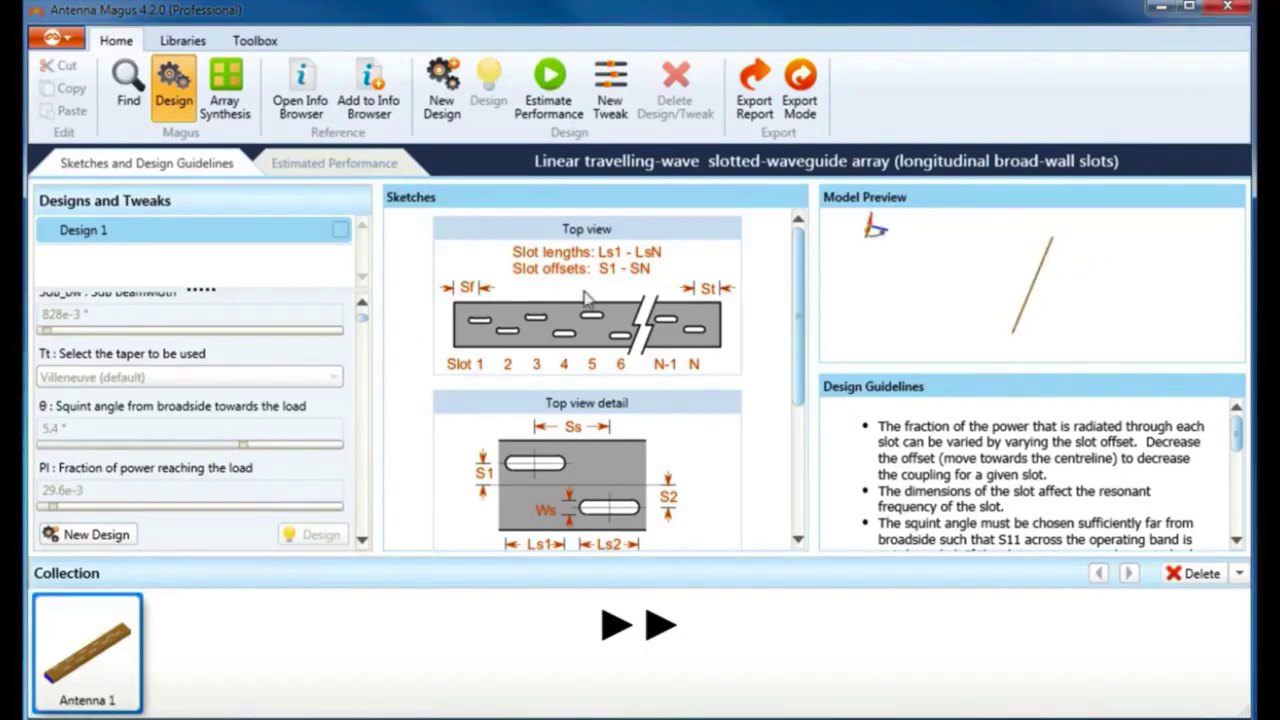
pyautogui.scroll(-6, 352, 377)
pyautogui.scroll(2, 210, 366)
pyautogui.moveTo(336, 410); pyautogui.dragTo(182, 406)
pyautogui.scroll(-3, 224, 418)
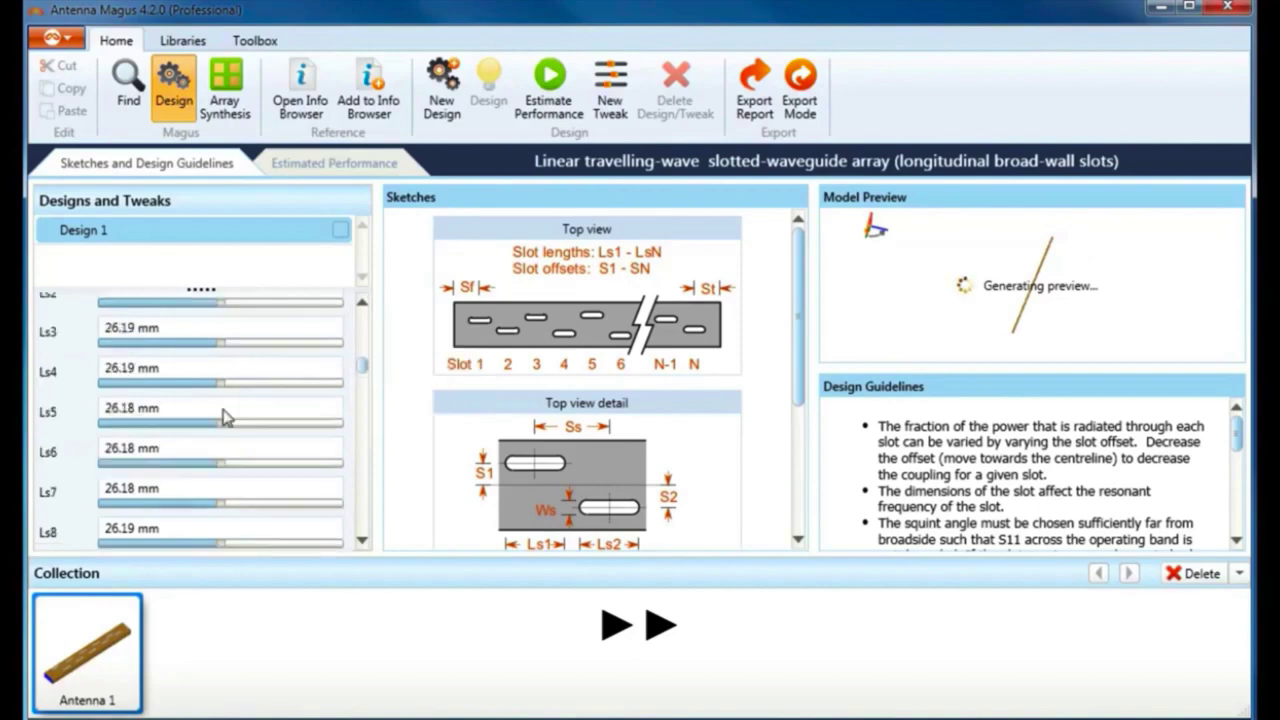
pyautogui.scroll(-15, 250, 408)
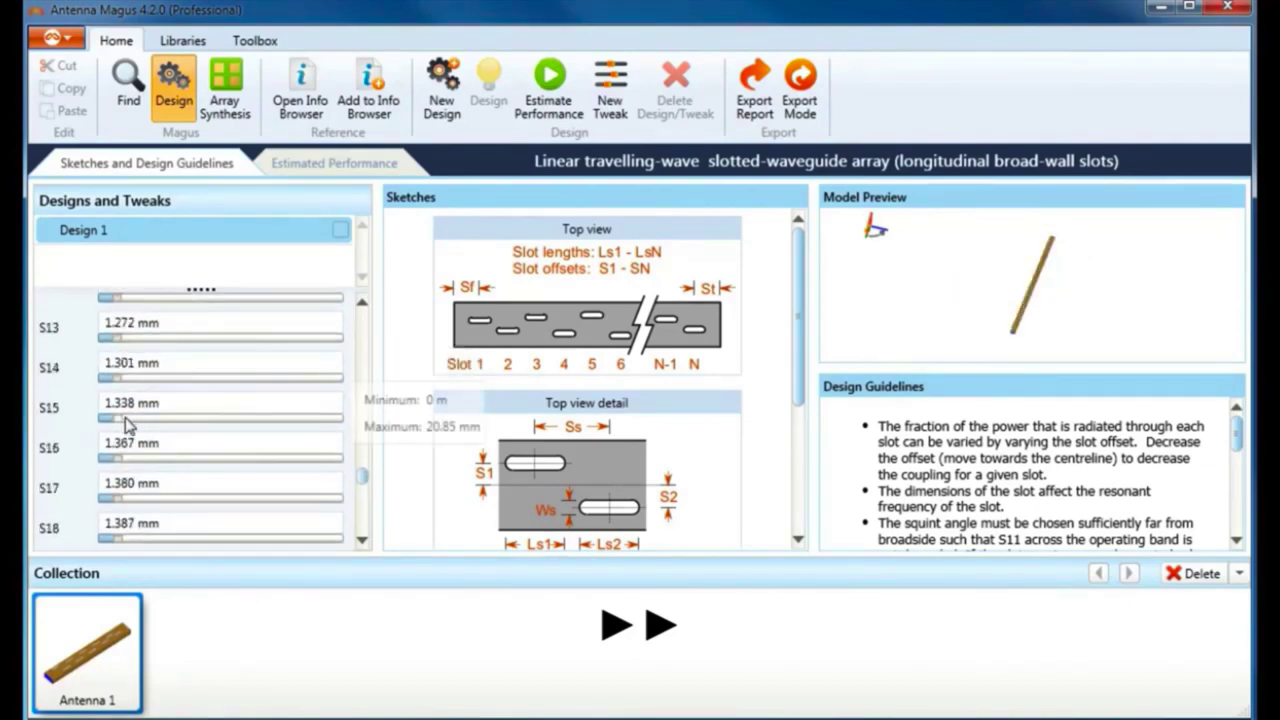
pyautogui.scroll(-15, 191, 409)
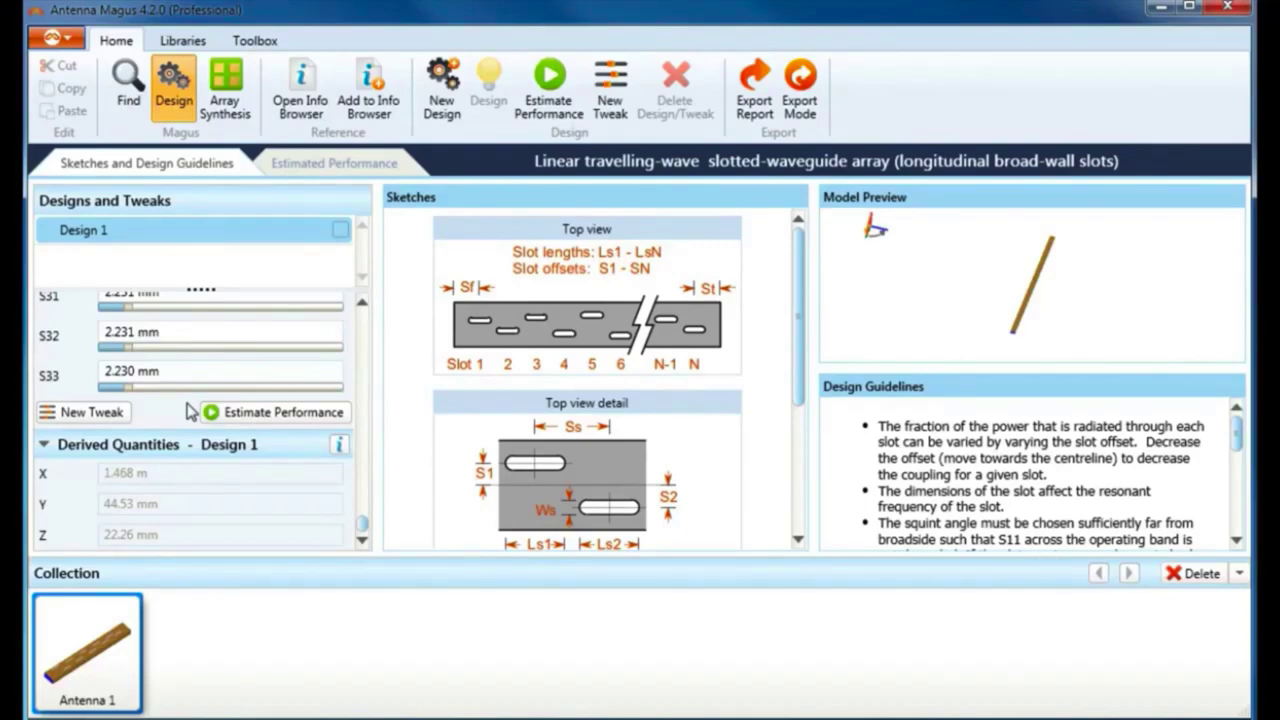
pyautogui.click(290, 411)
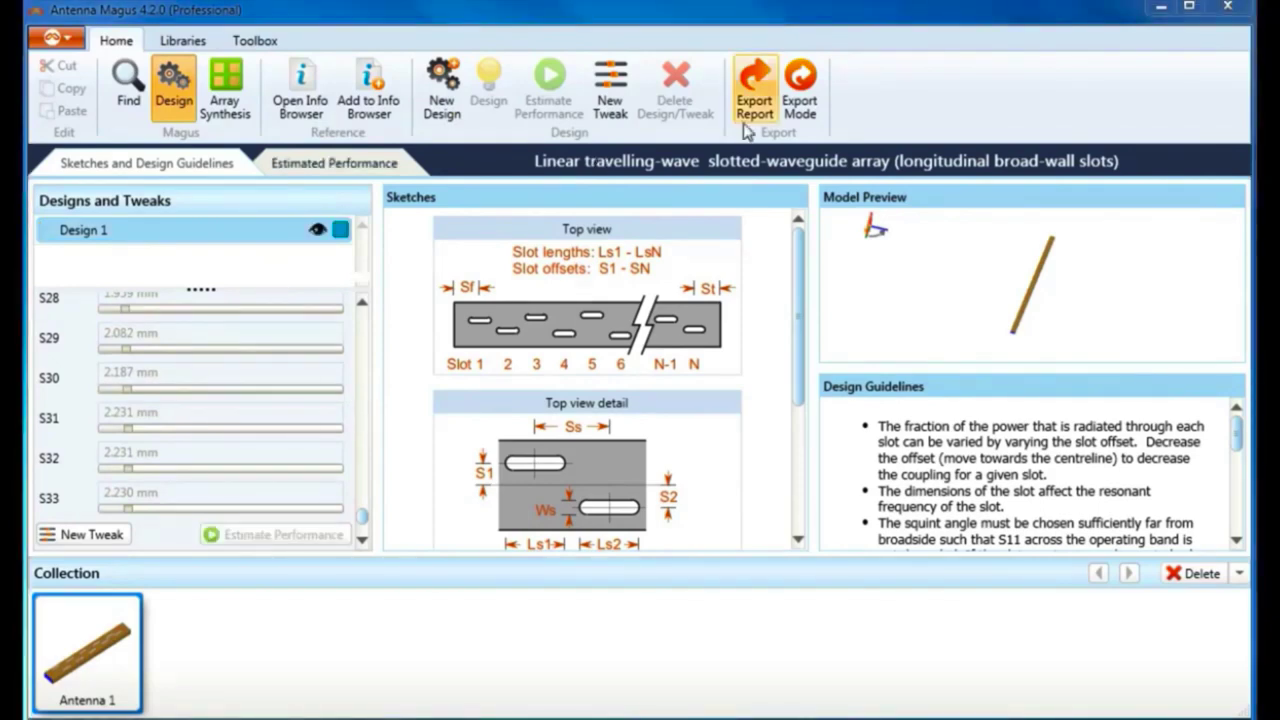
pyautogui.click(360, 168)
pyautogui.click(697, 317)
pyautogui.doubleClick(705, 200)
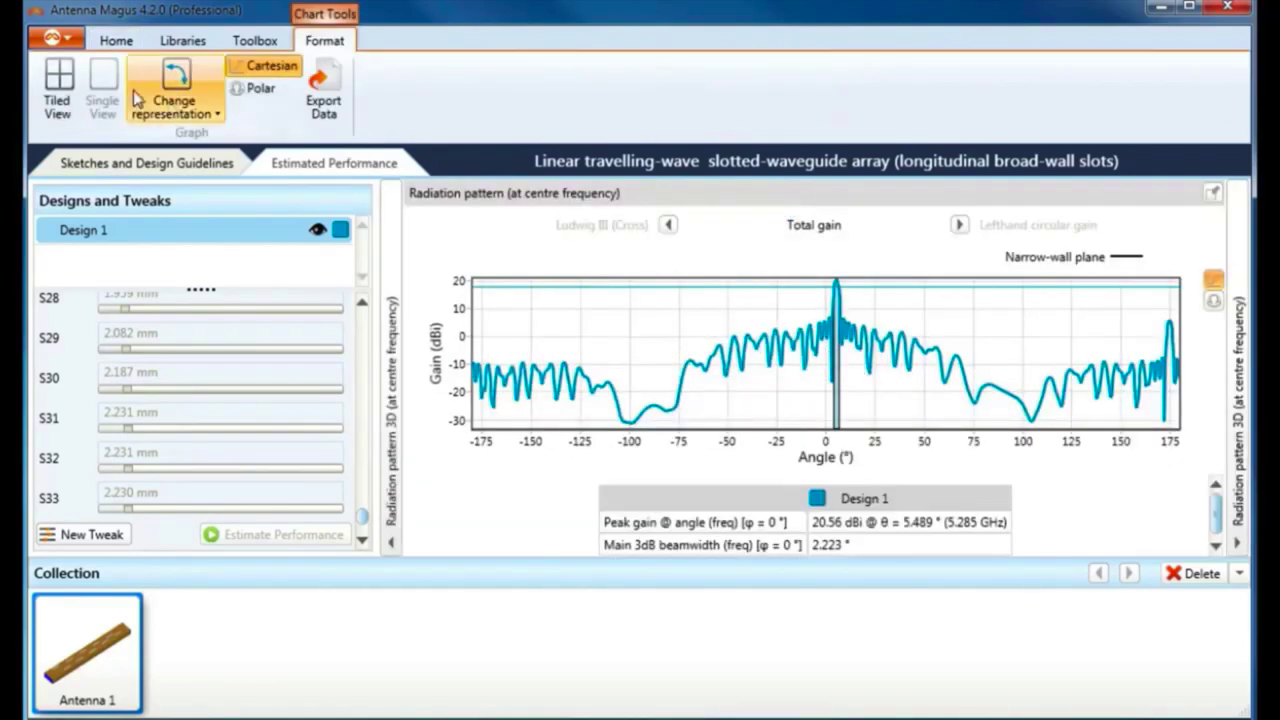
# - Export the slotted-waveguide array as a FEKO model over 'traveling wave' and open it in CADFEKO
pyautogui.click(122, 48)
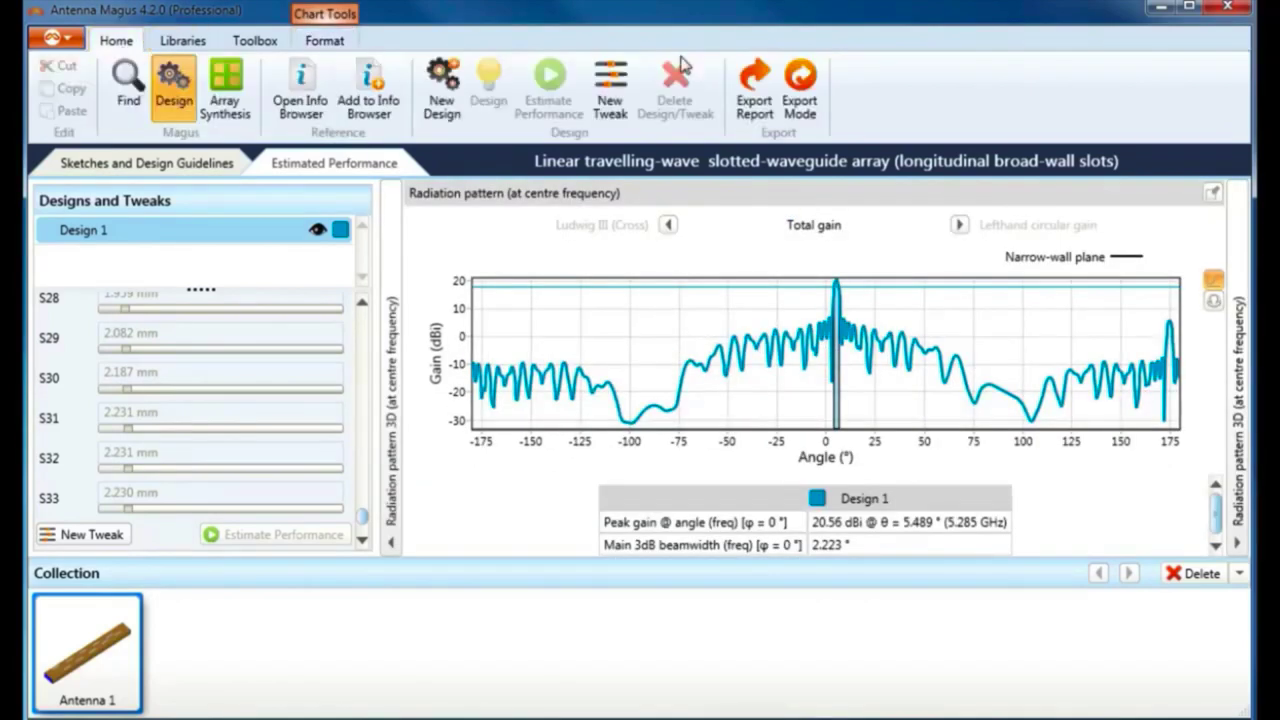
pyautogui.click(816, 100)
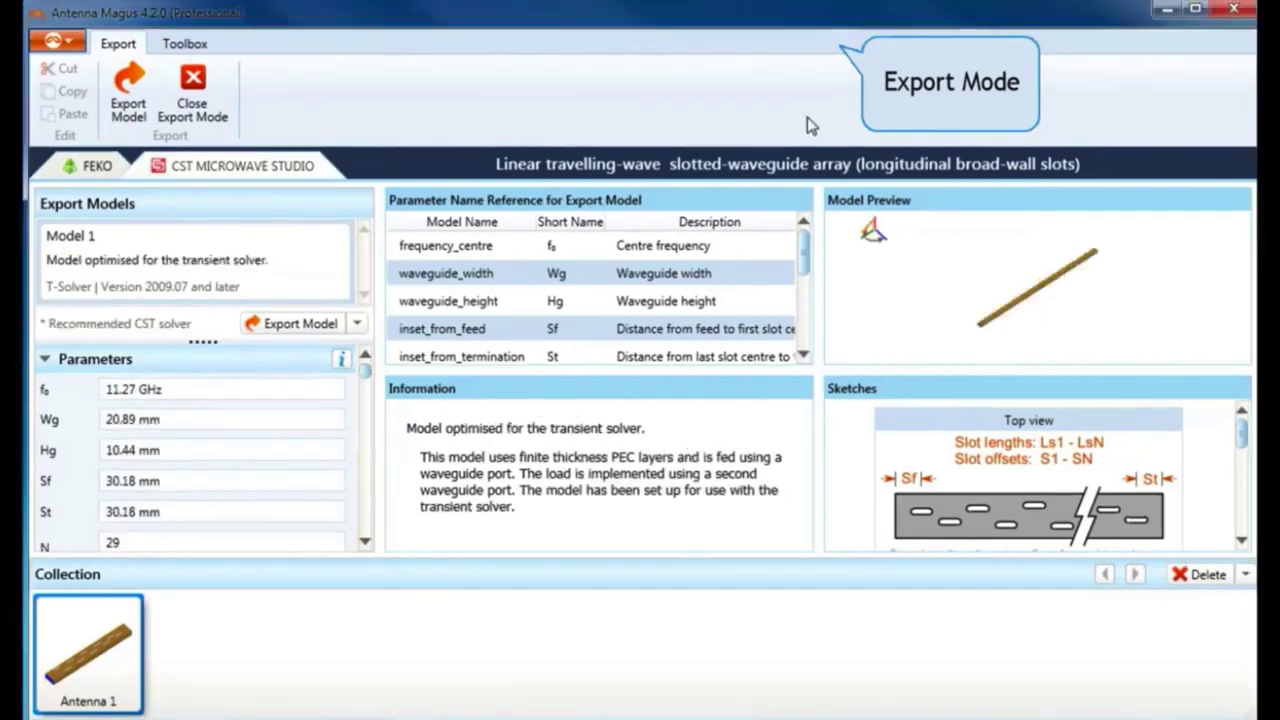
pyautogui.click(355, 321)
pyautogui.click(91, 169)
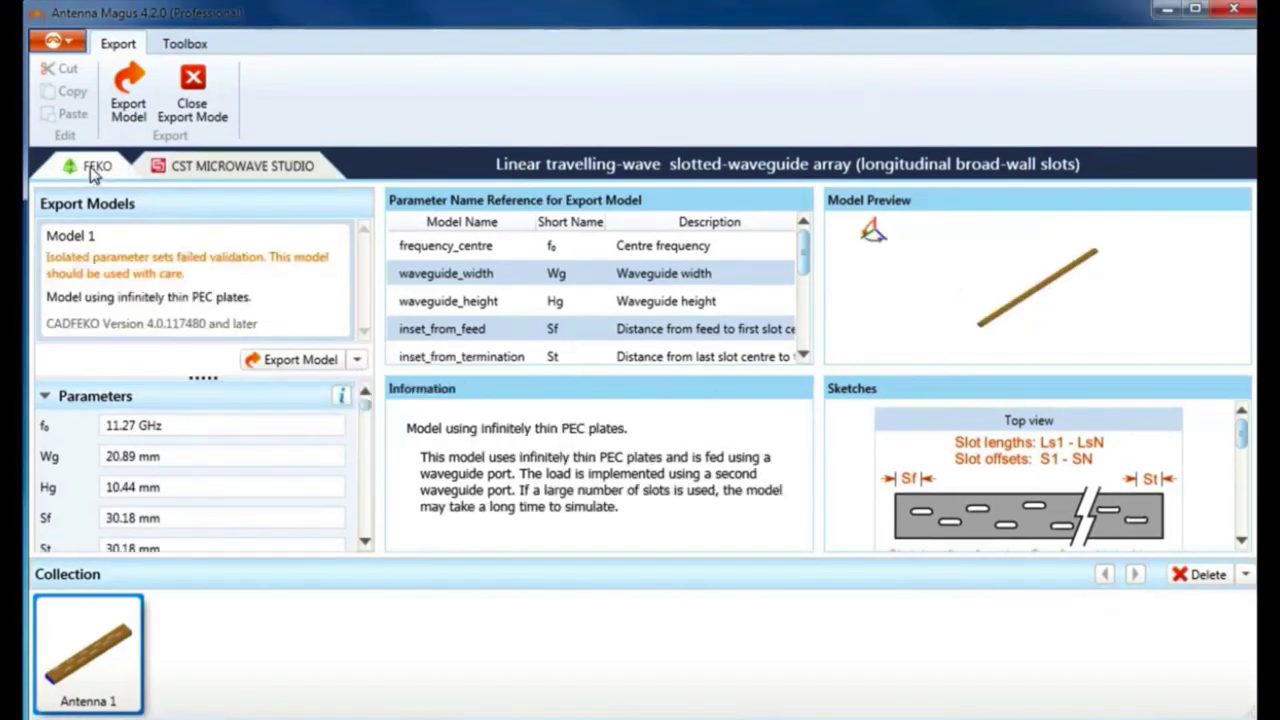
pyautogui.click(356, 359)
pyautogui.click(334, 414)
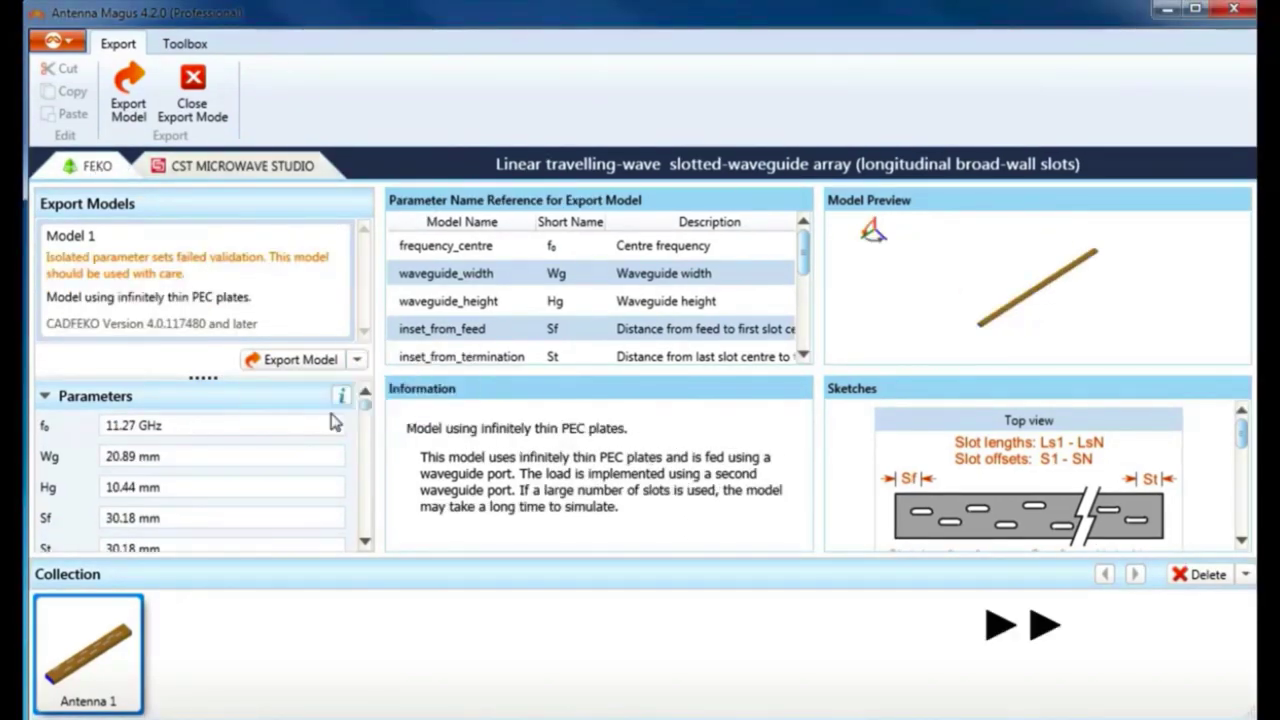
pyautogui.click(316, 368)
pyautogui.doubleClick(316, 363)
pyautogui.click(686, 534)
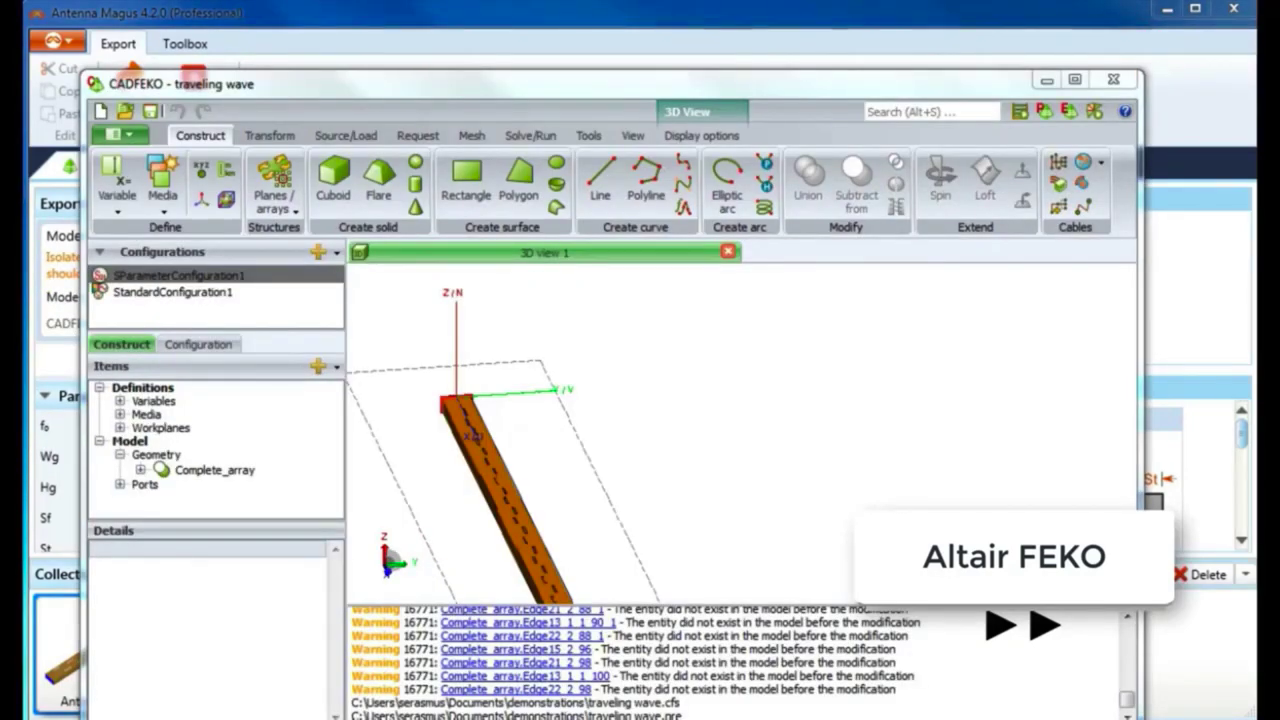
# - Run the FEKO solver on the traveling wave model, accepting the meshing and overwrite prompts
pyautogui.hotkey('alt', '4')
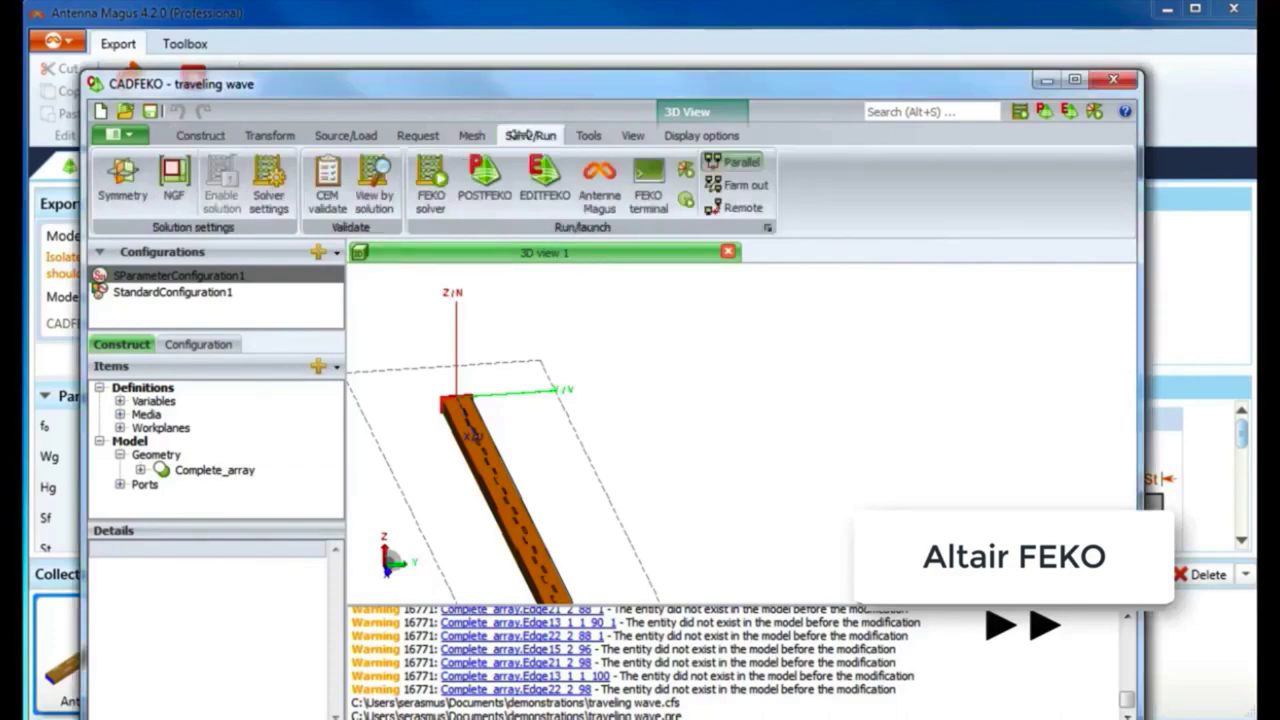
pyautogui.click(640, 456)
pyautogui.click(609, 452)
pyautogui.click(609, 452)
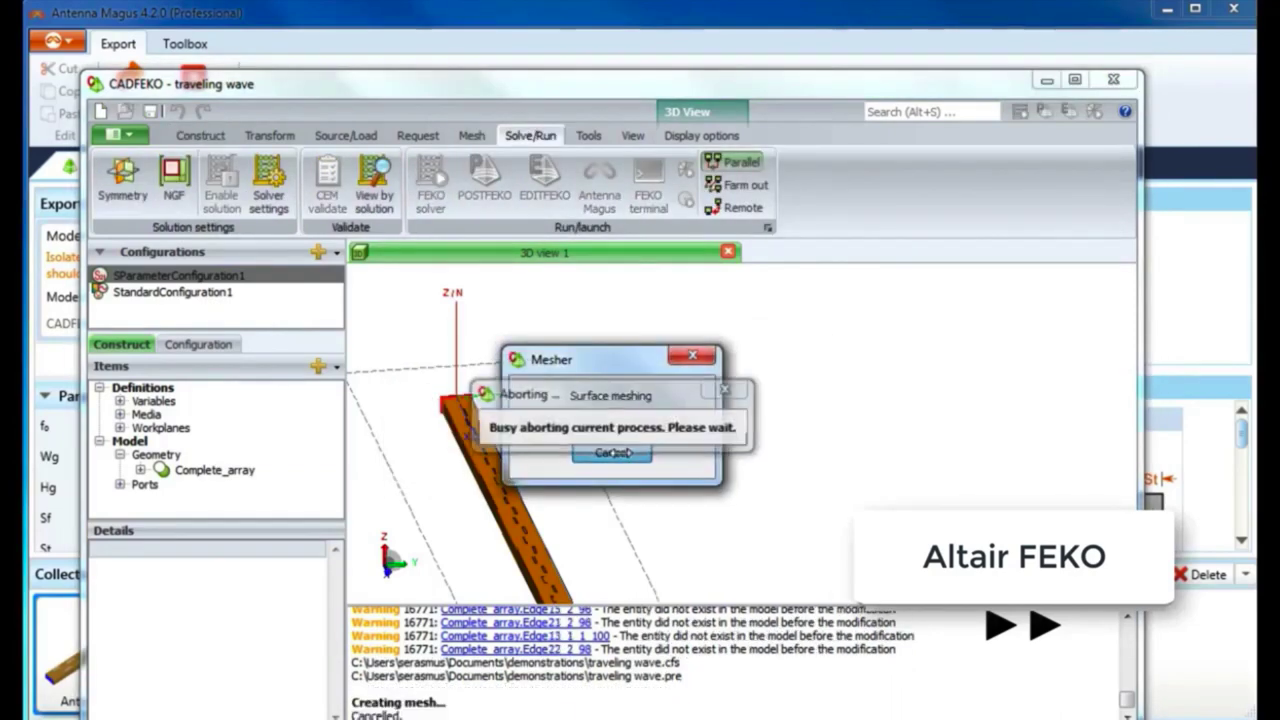
pyautogui.click(641, 453)
pyautogui.moveTo(635, 469); pyautogui.dragTo(410, 209)
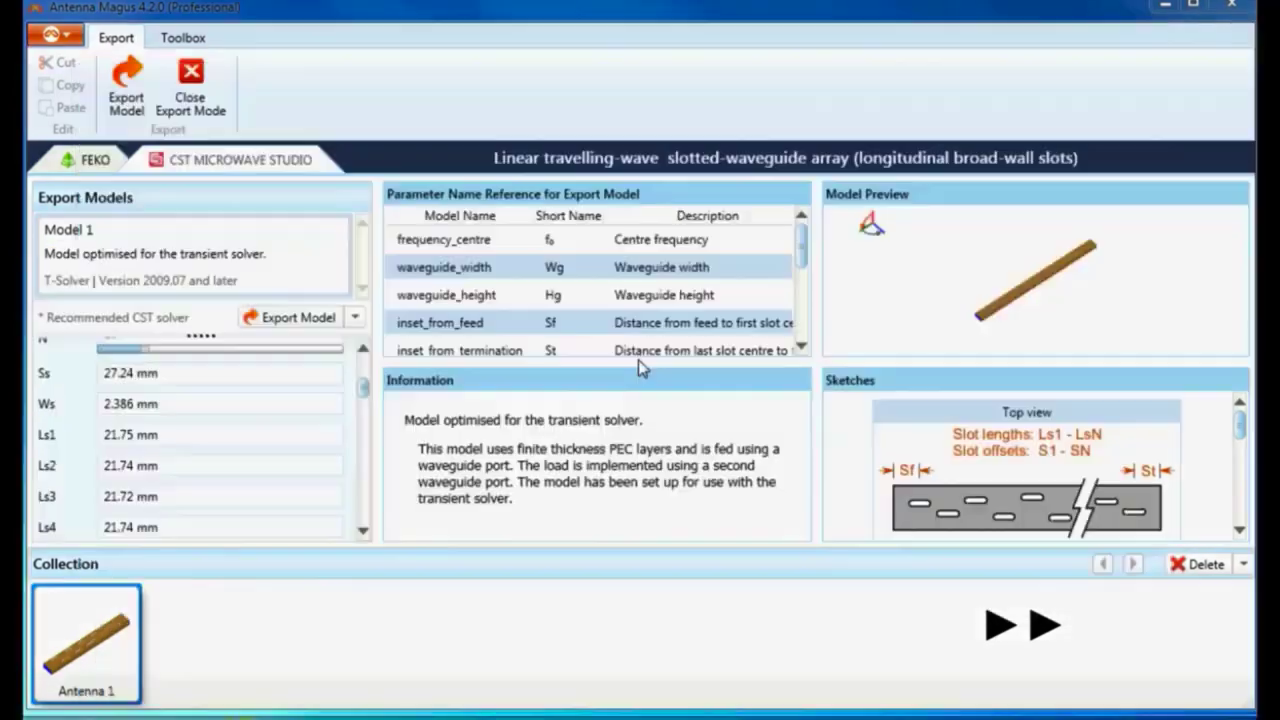
# - Export the array's CST model over 'traeling wave' and open it in CST Microwave Studio
pyautogui.click(354, 317)
pyautogui.click(341, 380)
pyautogui.scroll(-2, 315, 340)
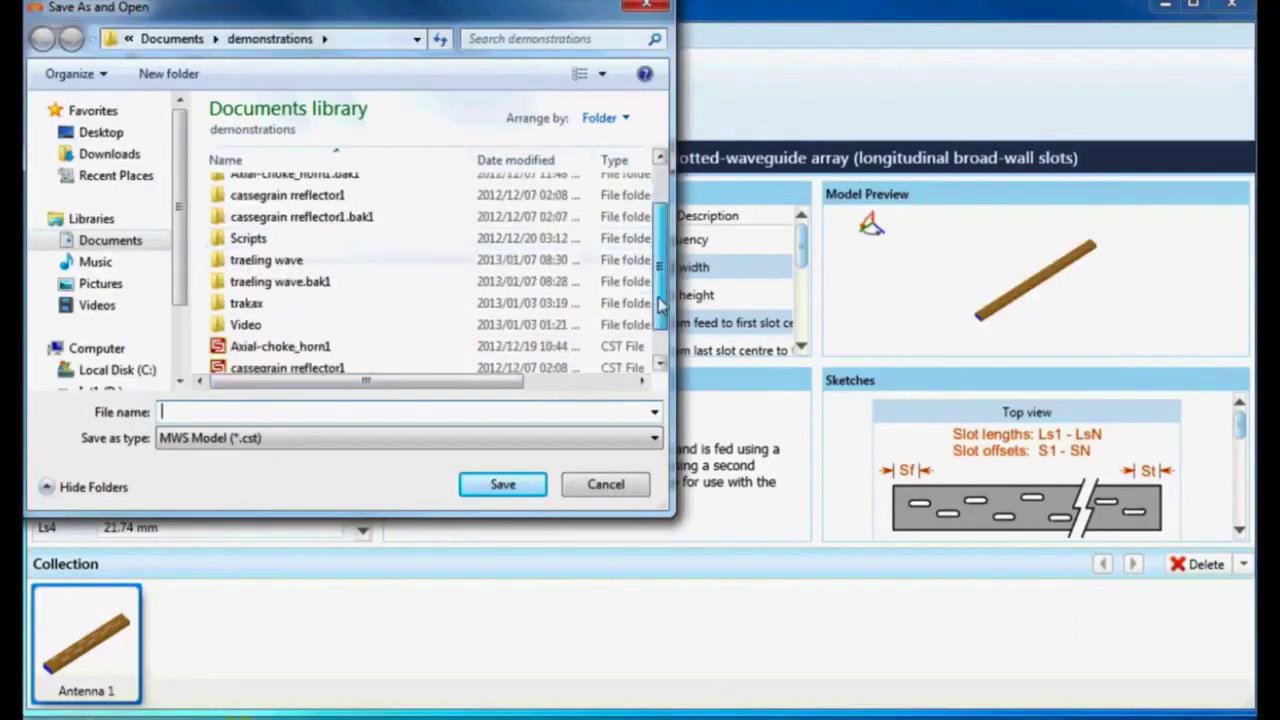
pyautogui.click(351, 360)
pyautogui.click(503, 484)
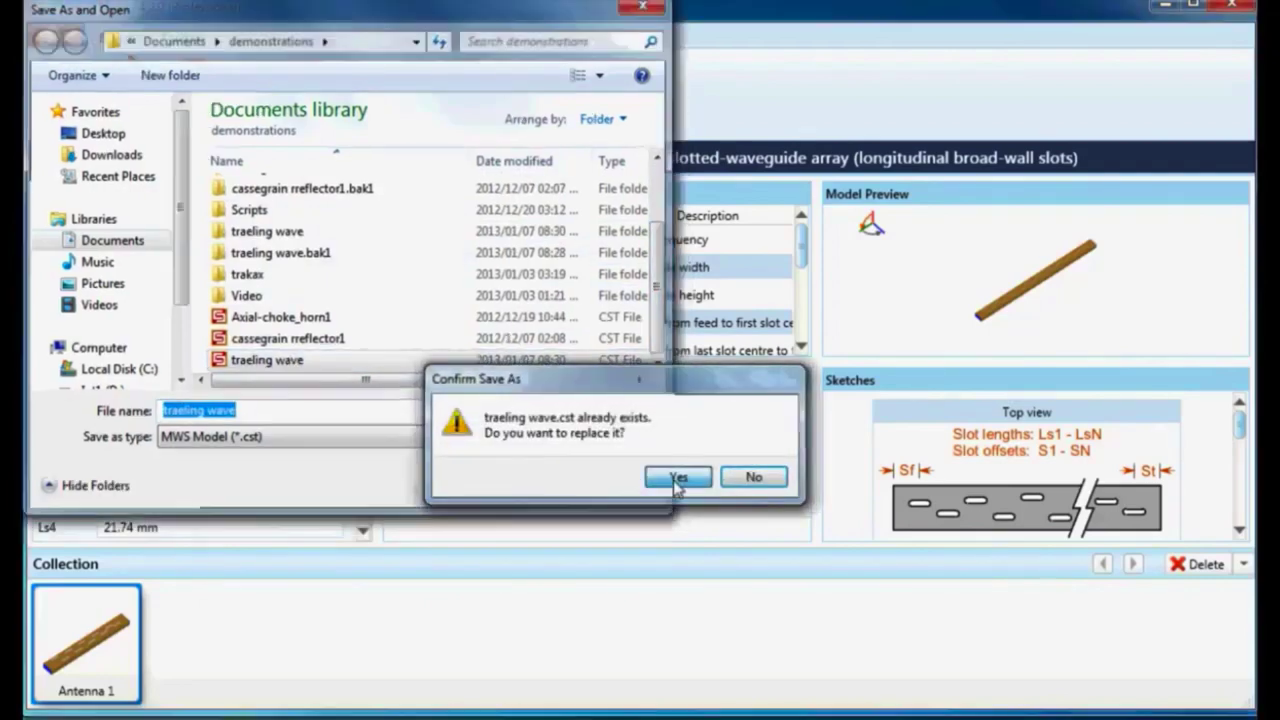
pyautogui.click(678, 477)
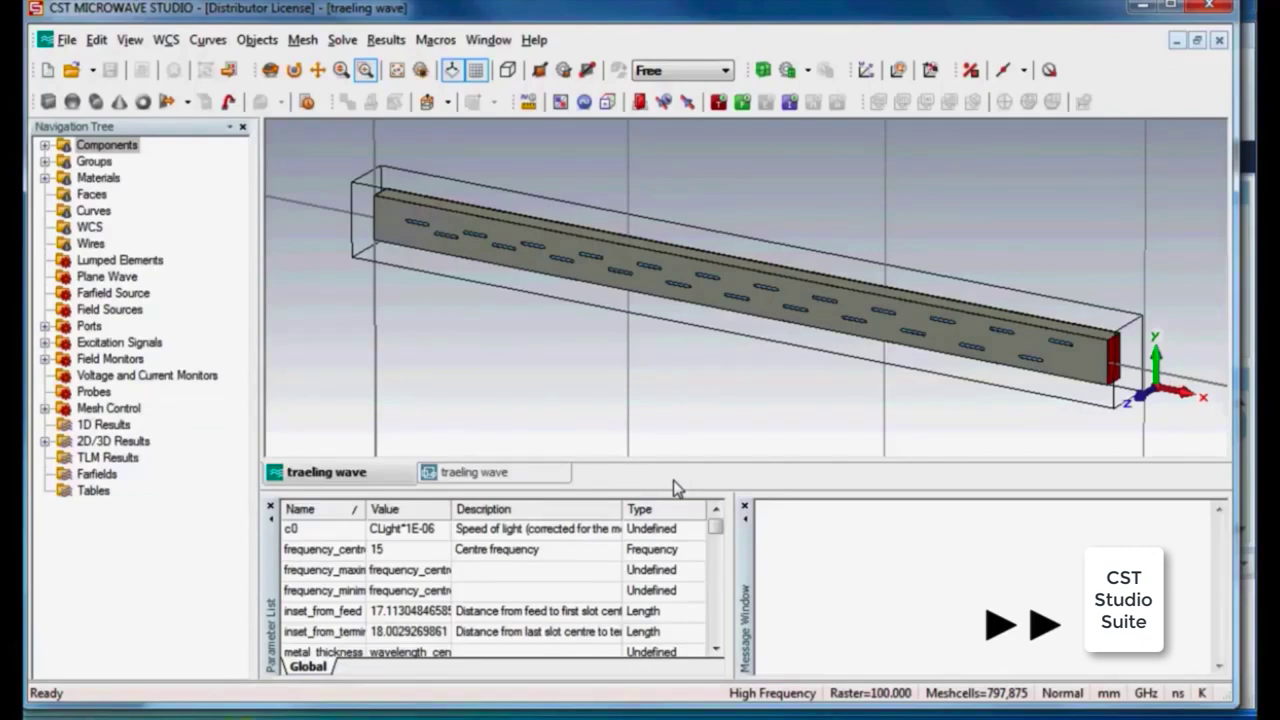
# - Launch the Time Domain Solver with its default parameters on the slotted waveguide model
pyautogui.click(716, 104)
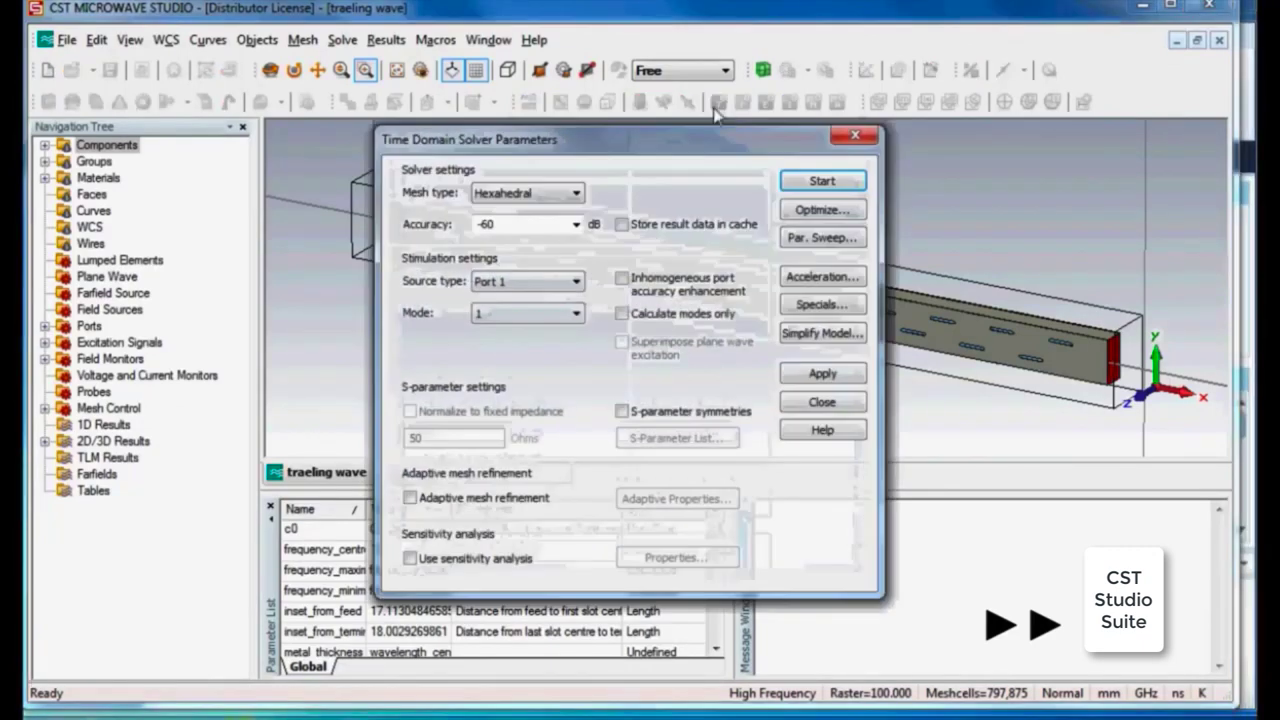
pyautogui.click(822, 181)
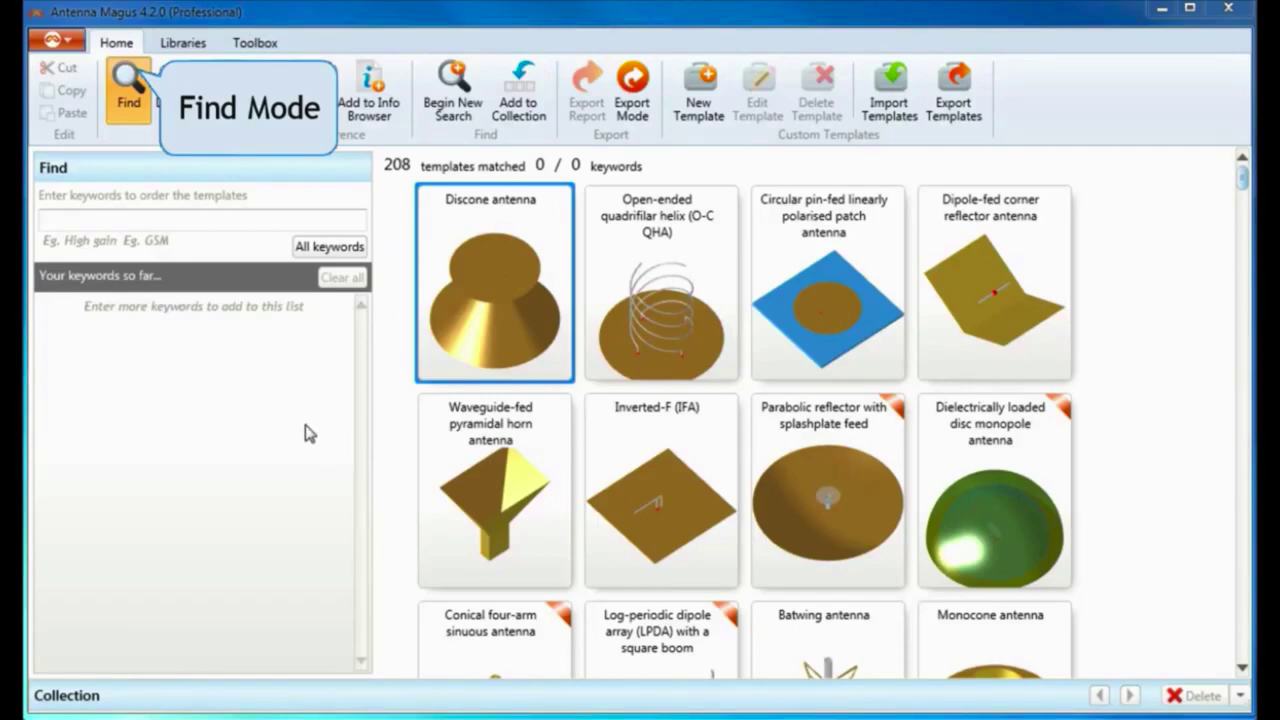
# - Filter templates by the keyword Sinuous and select the Conical four-arm sinuous antenna
pyautogui.click(101, 217)
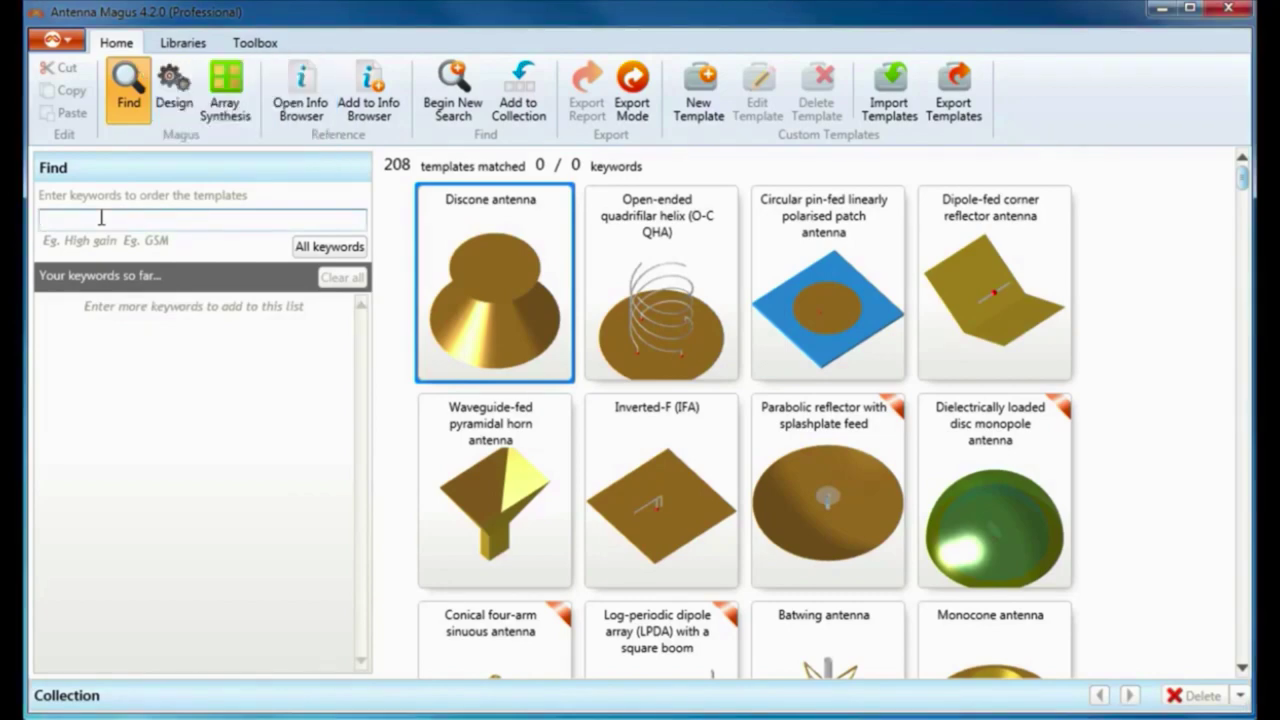
pyautogui.write('sinu')
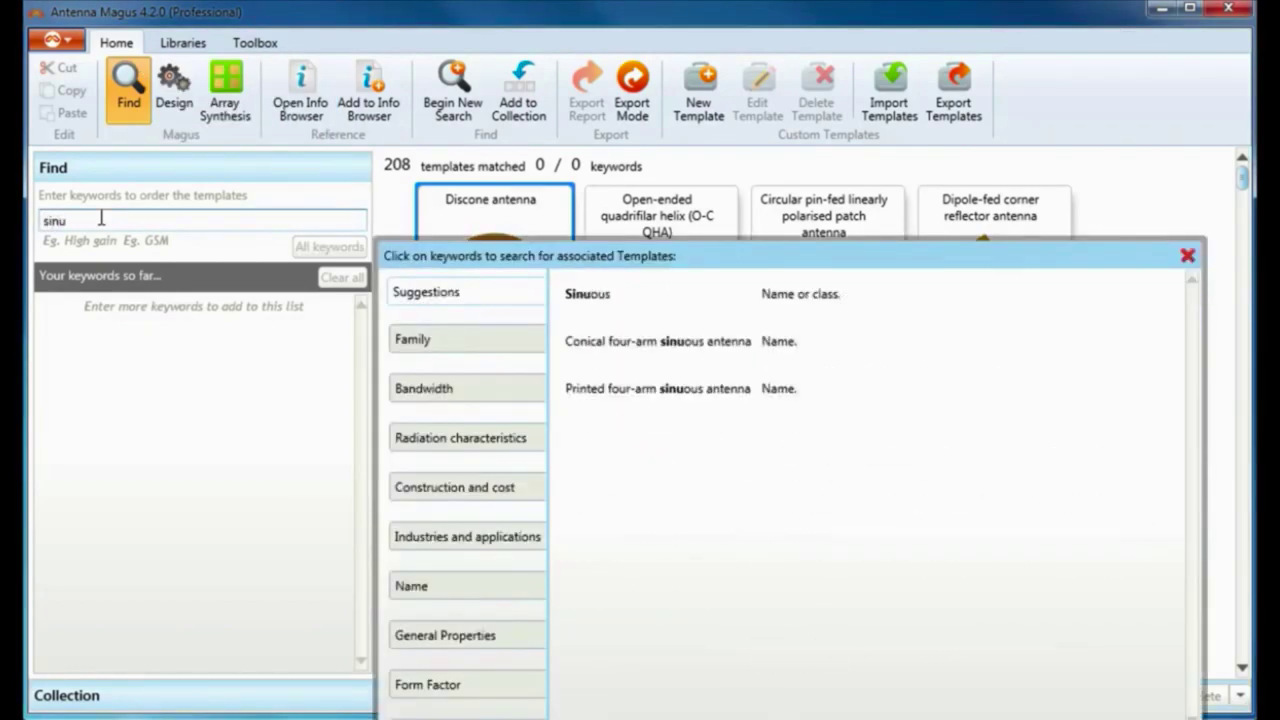
pyautogui.click(620, 294)
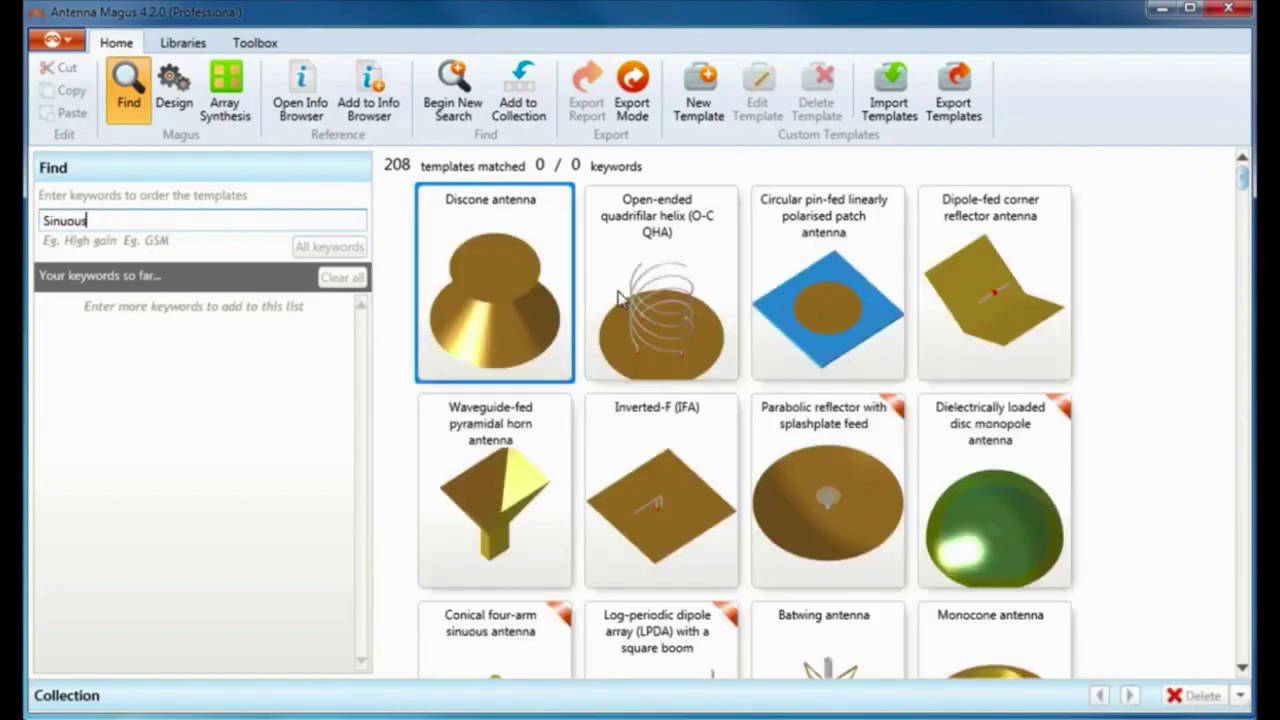
pyautogui.click(520, 320)
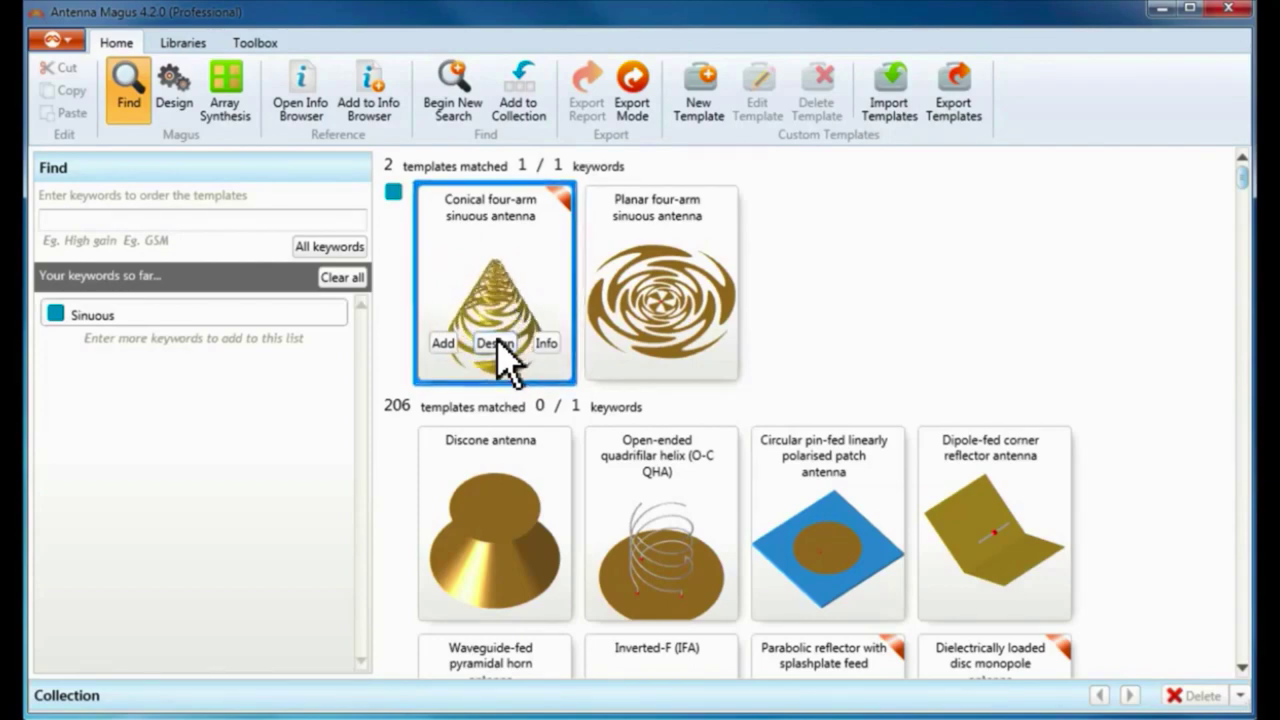
# - Design the conical four-arm sinuous antenna for 3.237–5.967 GHz with RHC polarisation
pyautogui.click(494, 342)
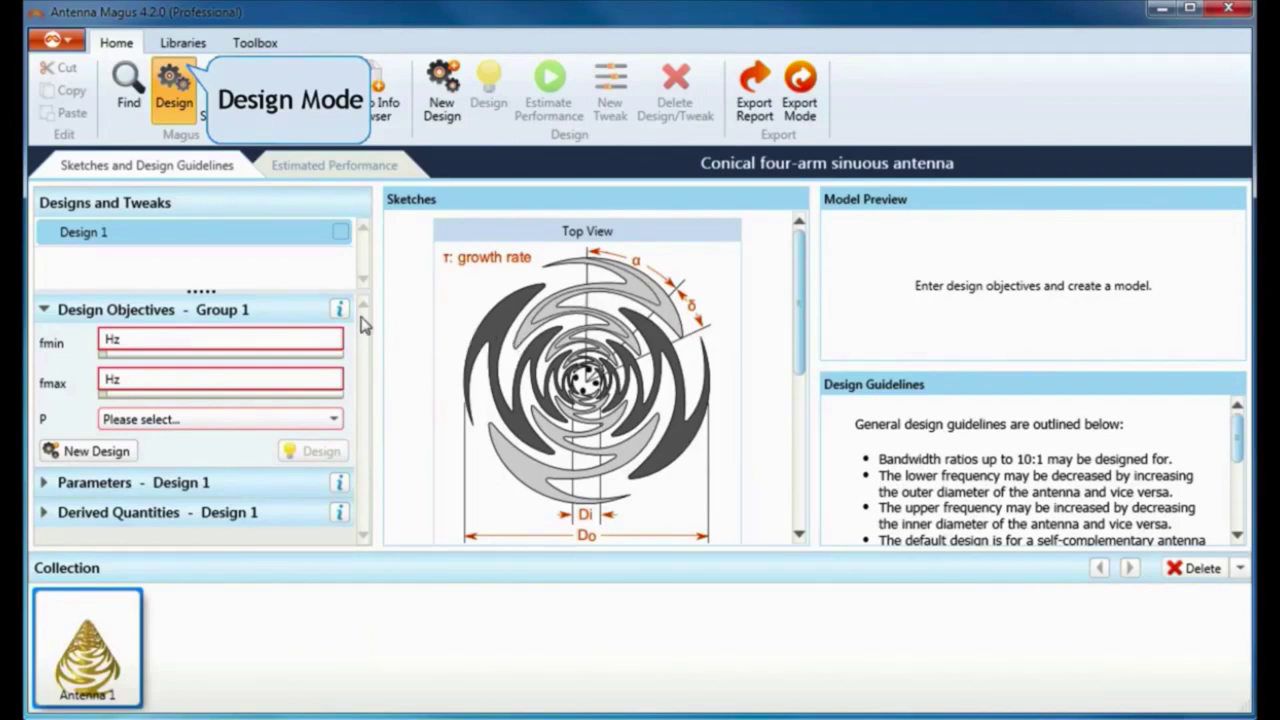
pyautogui.click(341, 311)
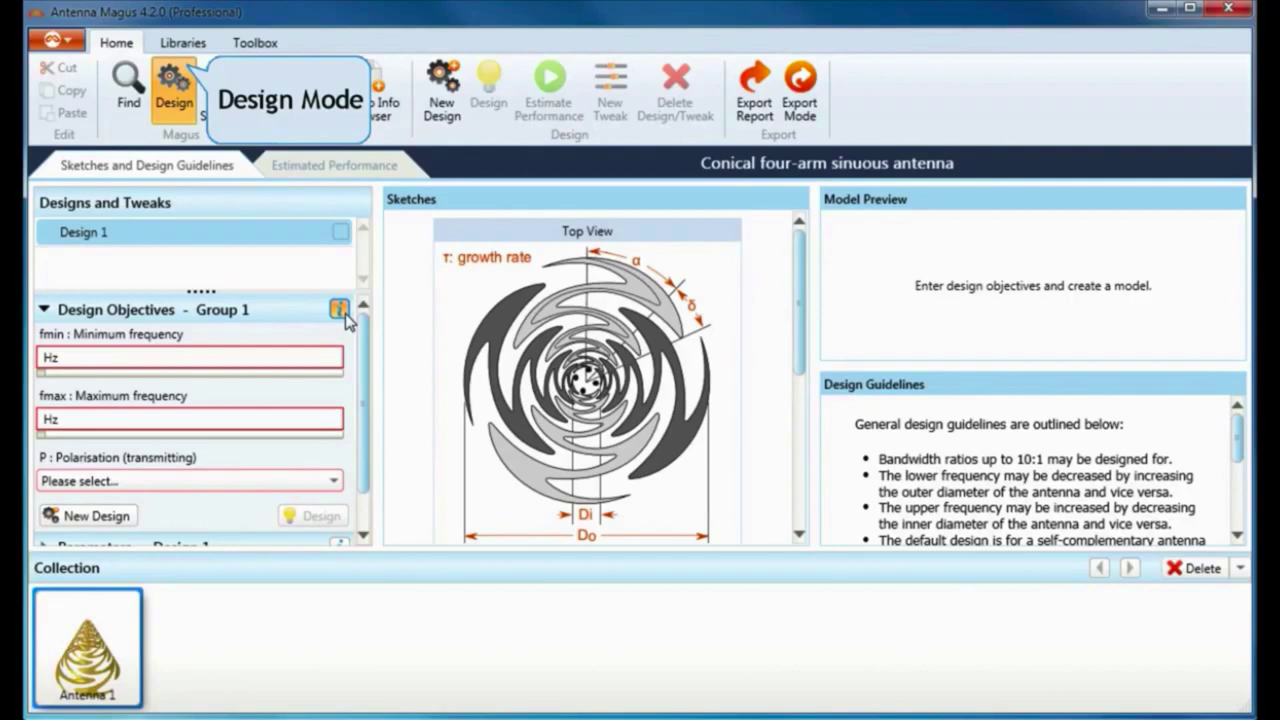
pyautogui.moveTo(45, 374); pyautogui.dragTo(75, 376)
pyautogui.moveTo(44, 435); pyautogui.dragTo(97, 437)
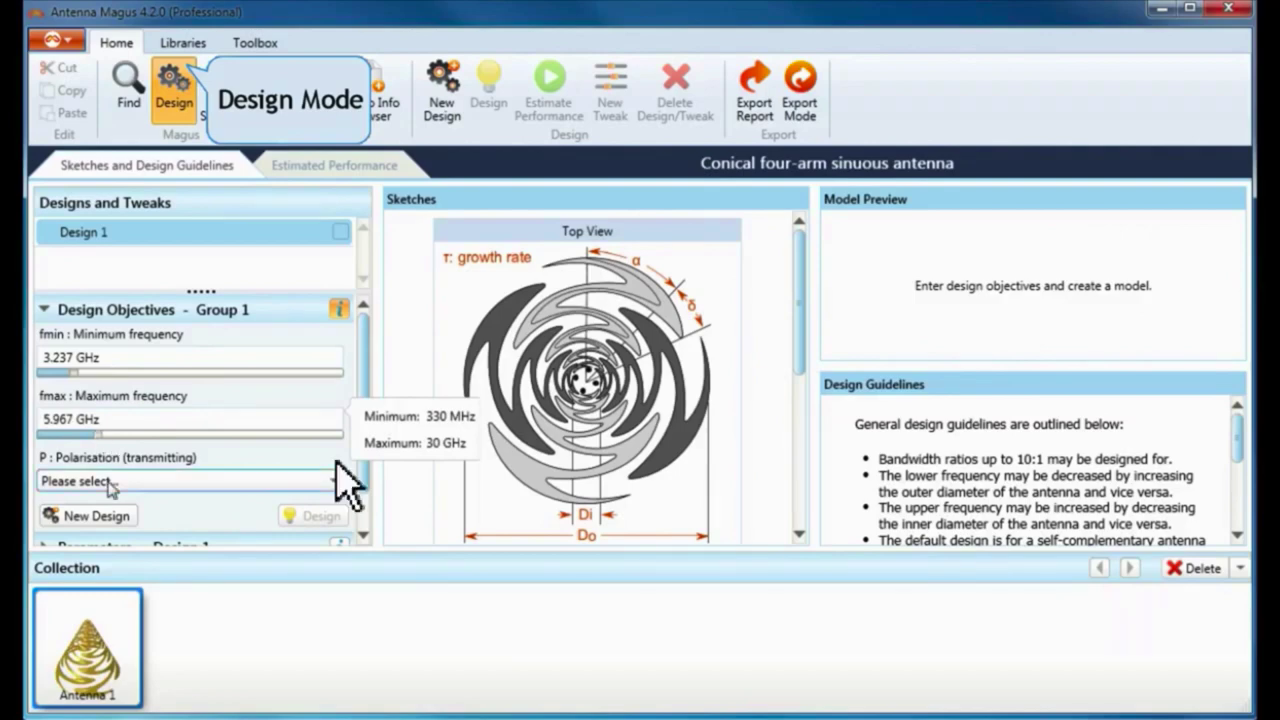
pyautogui.click(108, 482)
pyautogui.click(100, 518)
pyautogui.click(330, 474)
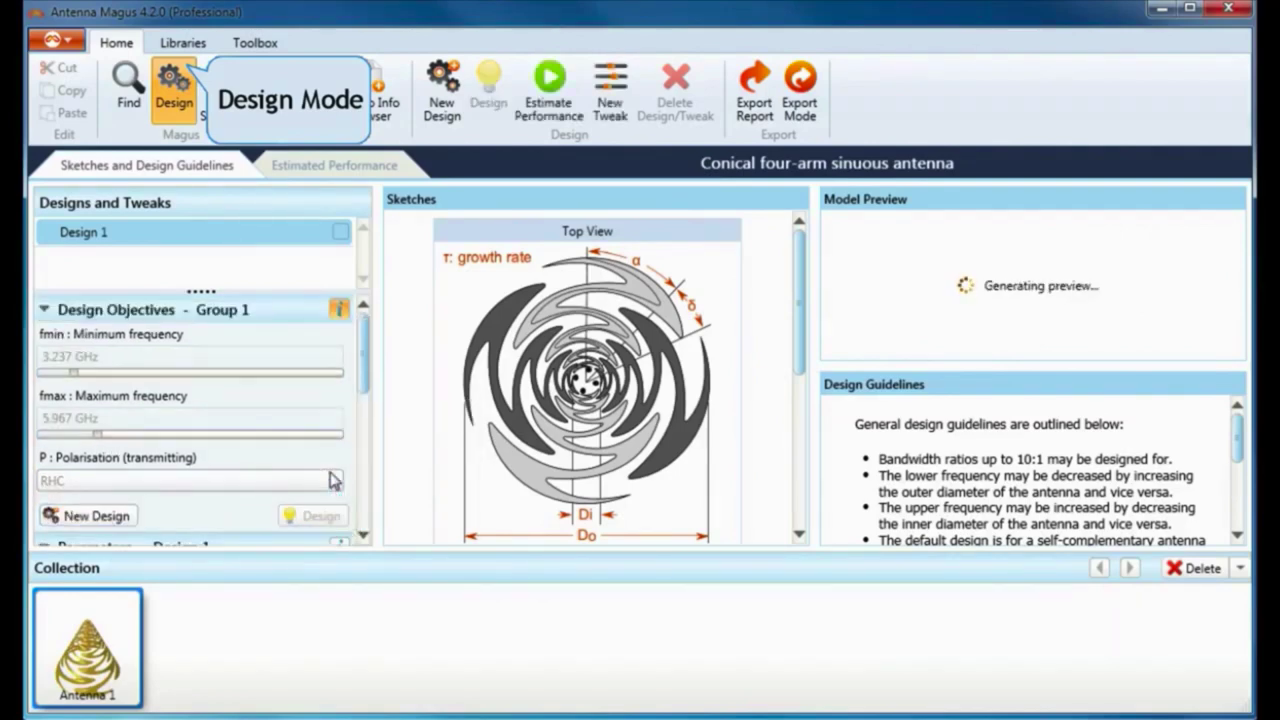
# - Estimate the design's performance and view the Estimated Performance plots
pyautogui.moveTo(1000, 305)
pyautogui.mouseDown()
pyautogui.moveTo(1077, 271)
pyautogui.moveTo(1044, 300)
pyautogui.moveTo(920, 271)
pyautogui.moveTo(1046, 277)
pyautogui.moveTo(1030, 300)
pyautogui.mouseUp()
pyautogui.scroll(-5, 300, 410)
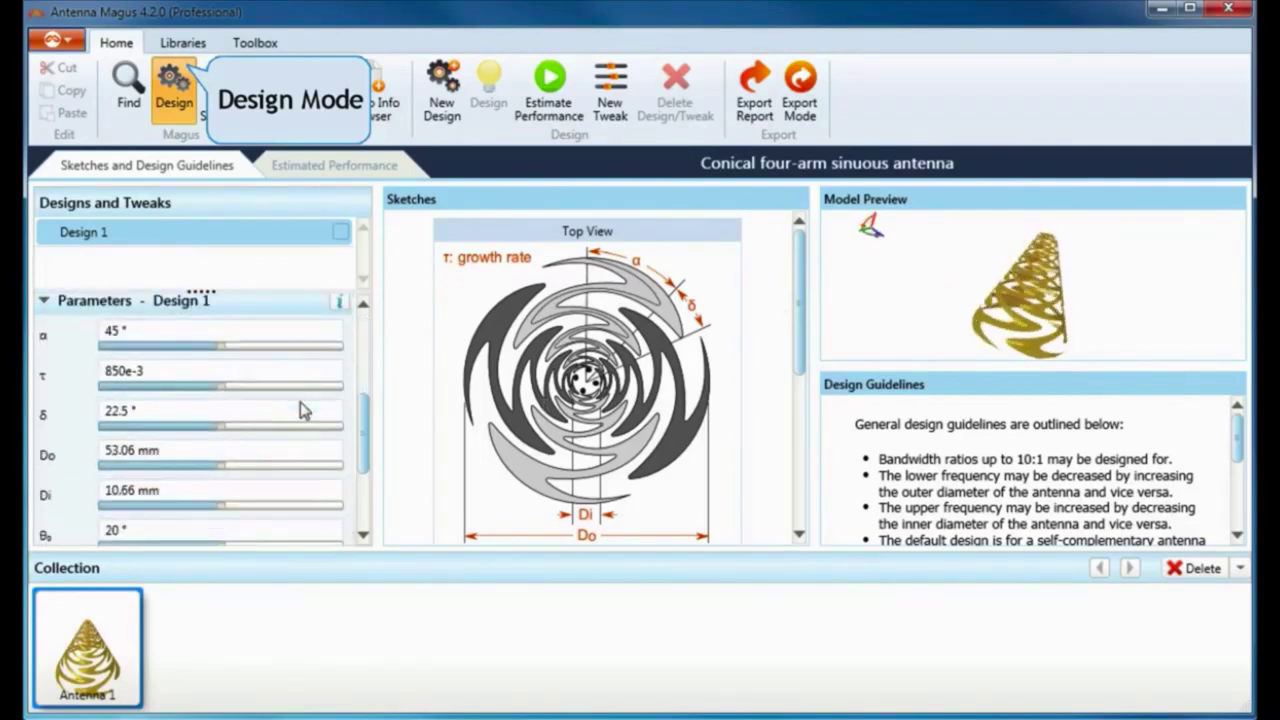
pyautogui.click(300, 423)
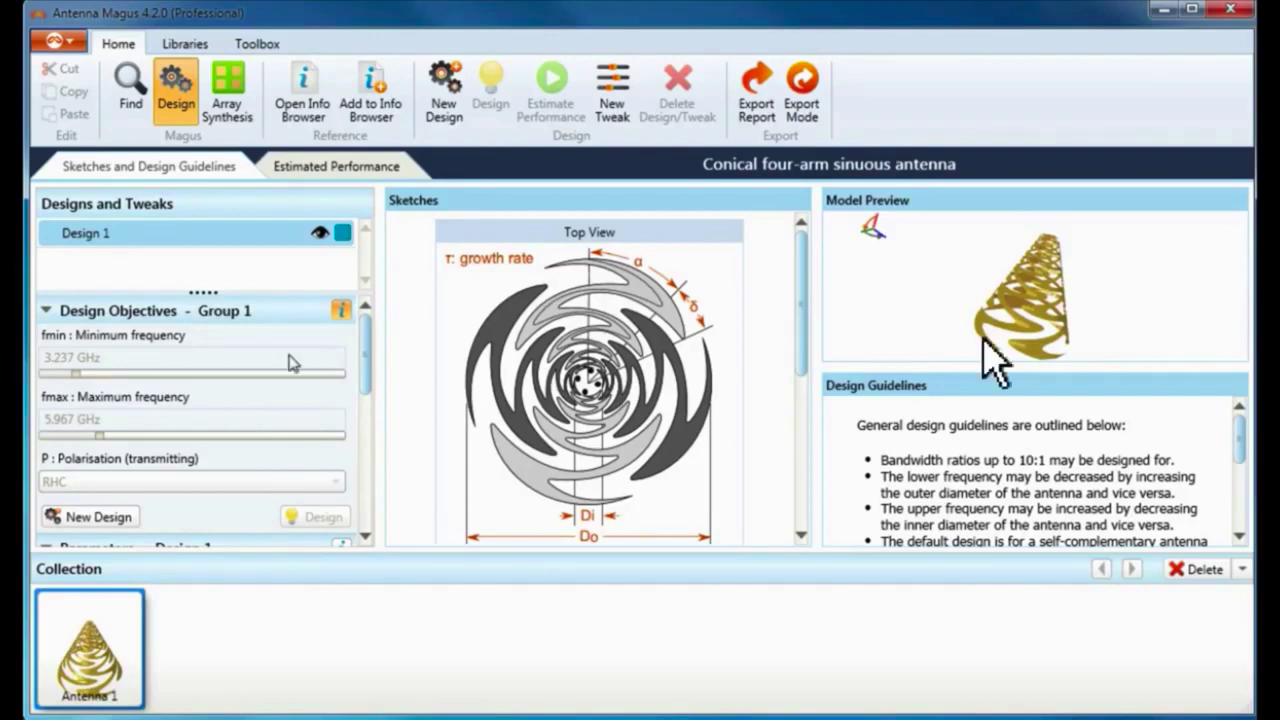
pyautogui.click(337, 166)
# - Enlarge the Impedance vs frequency chart, then restore the tiled chart view
pyautogui.scroll(3, 683, 325)
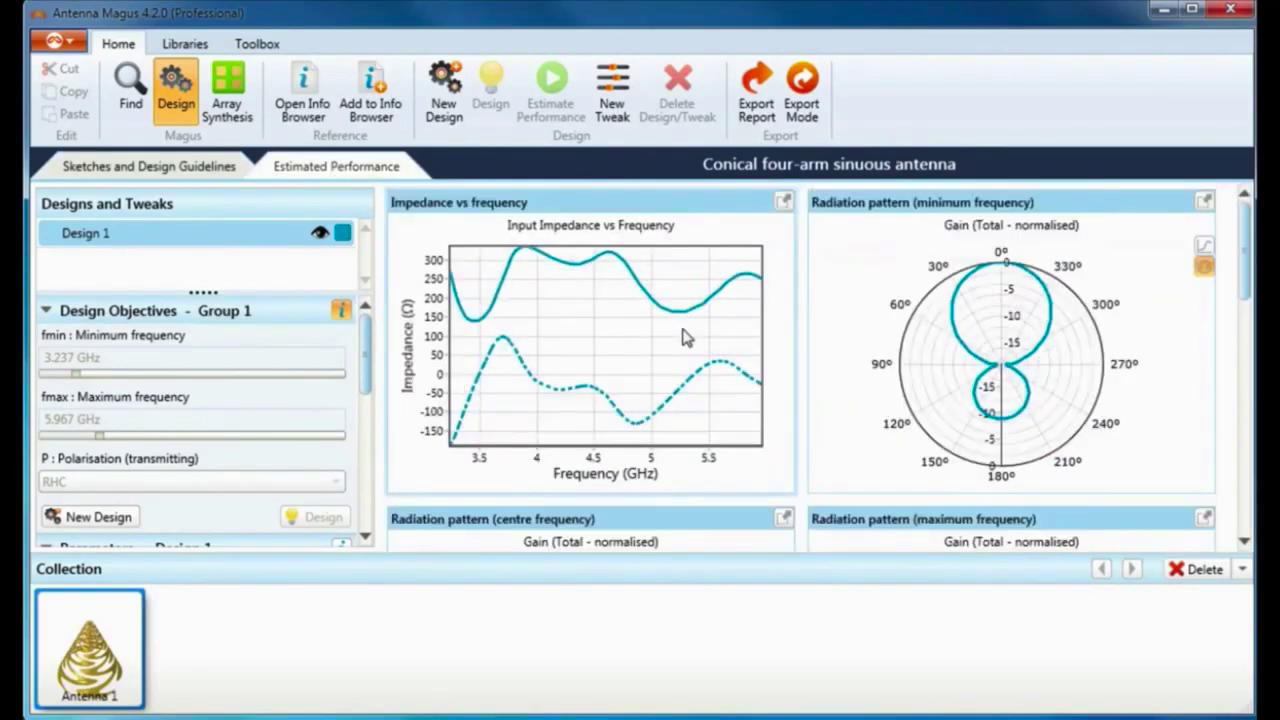
pyautogui.click(783, 195)
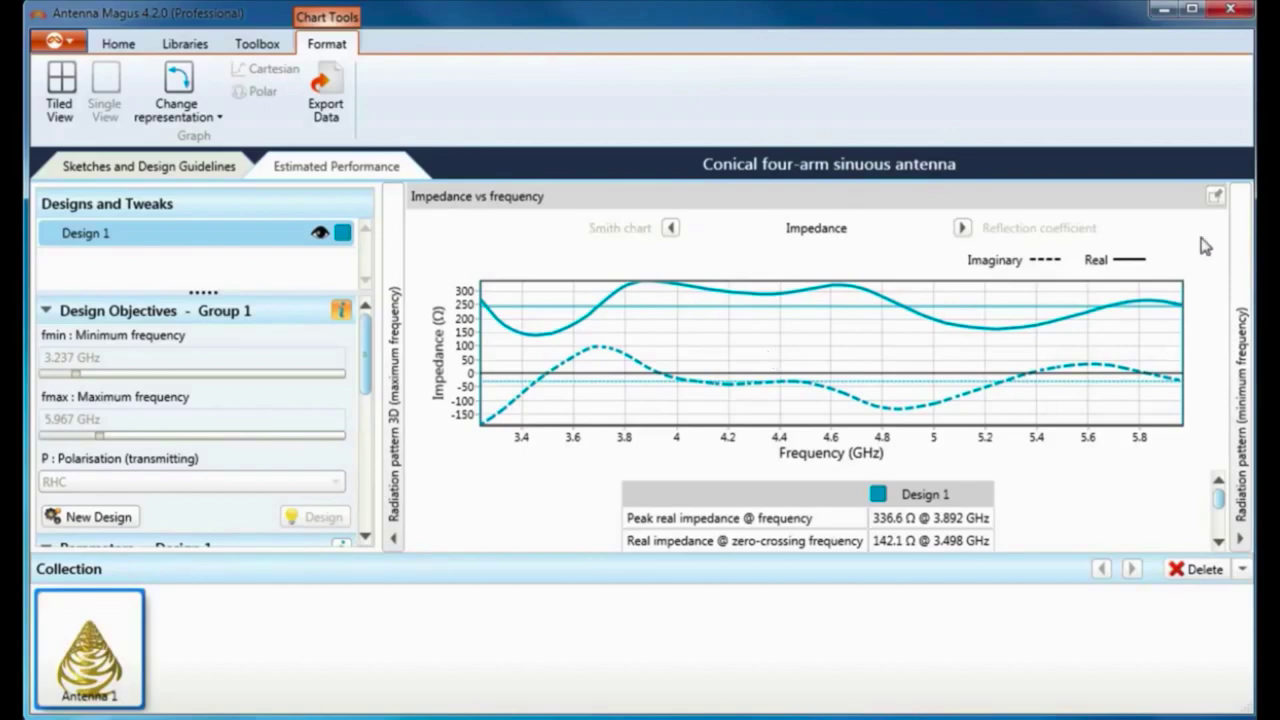
pyautogui.click(1216, 195)
# - Rotate the minimum, centre and maximum-frequency 3D radiation patterns, then return to Sketches and Design Guidelines
pyautogui.scroll(-5, 988, 400)
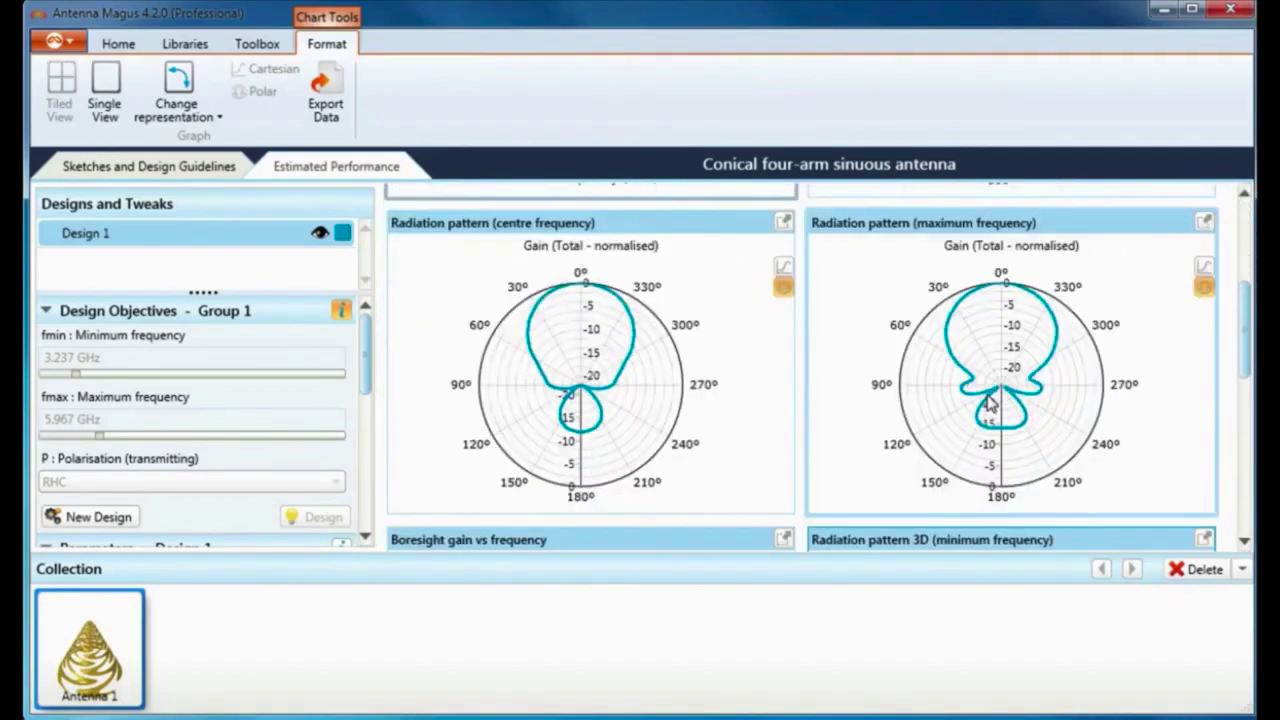
pyautogui.scroll(-2, 990, 392)
pyautogui.scroll(-1, 995, 392)
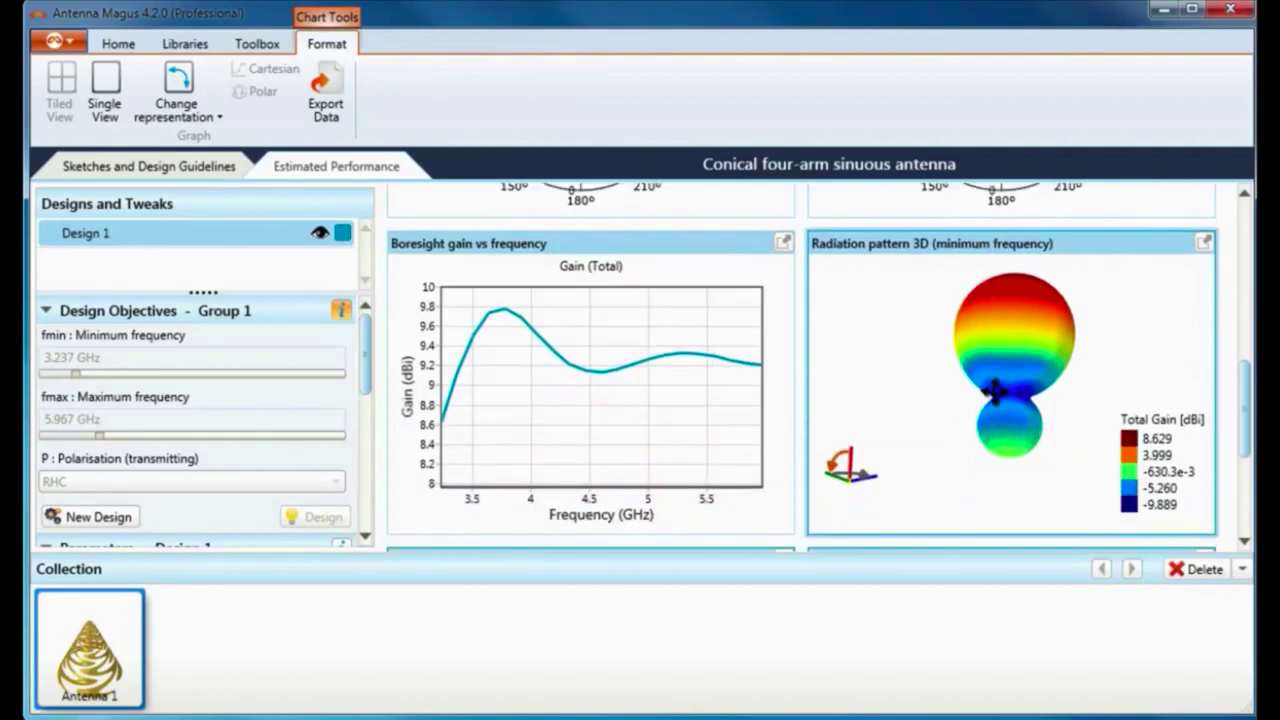
pyautogui.moveTo(997, 320); pyautogui.dragTo(909, 343)
pyautogui.scroll(-3, 909, 343)
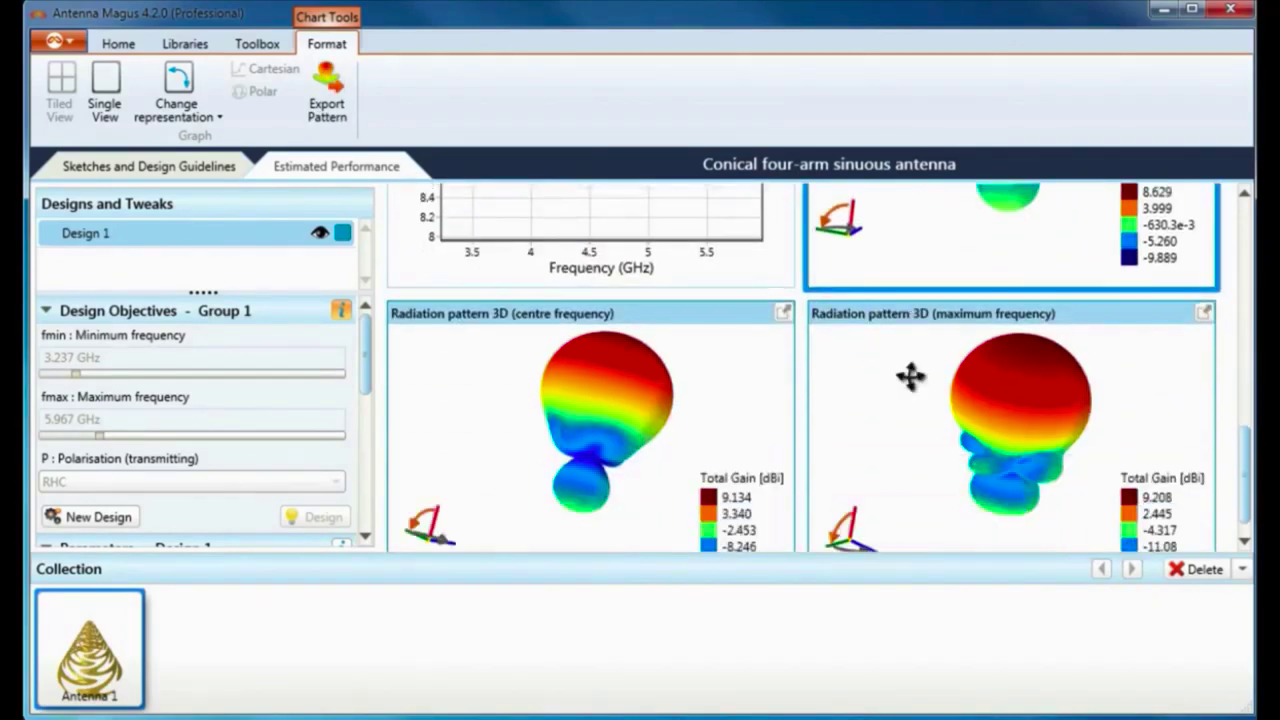
pyautogui.click(665, 453)
pyautogui.moveTo(665, 453); pyautogui.dragTo(589, 442)
pyautogui.moveTo(1057, 386); pyautogui.dragTo(923, 354)
pyautogui.scroll(4, 923, 354)
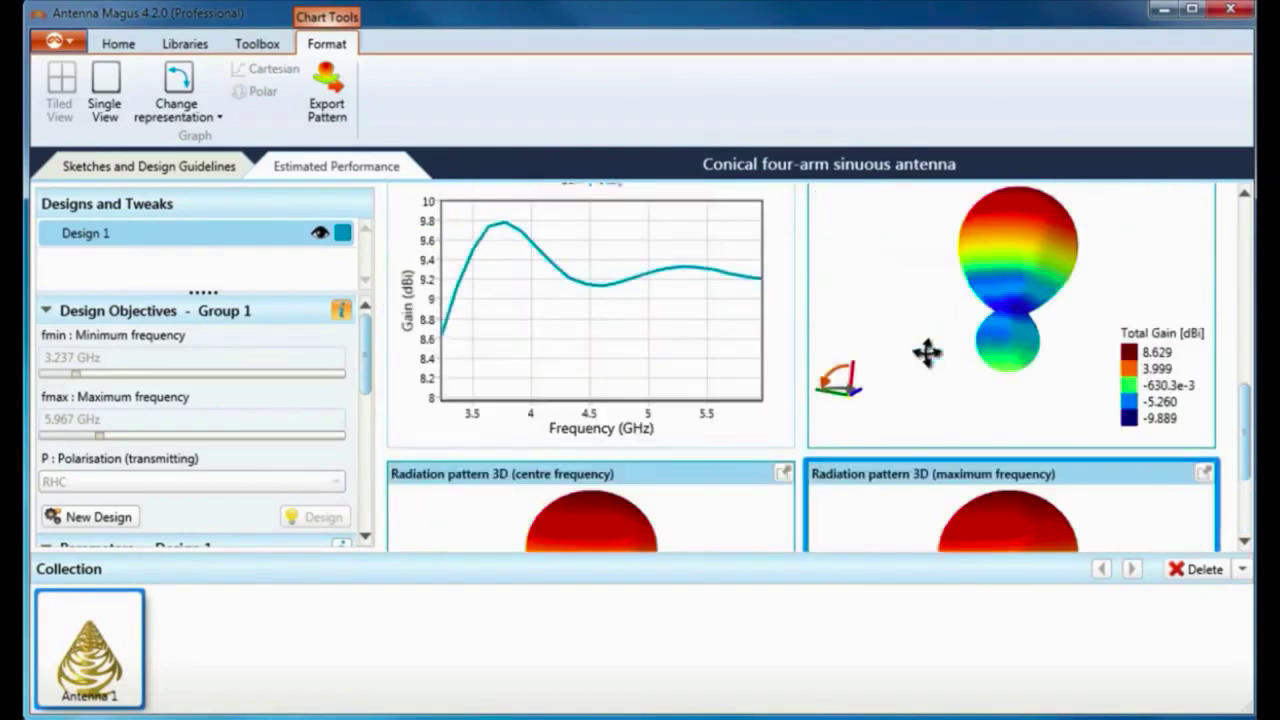
pyautogui.scroll(5, 925, 354)
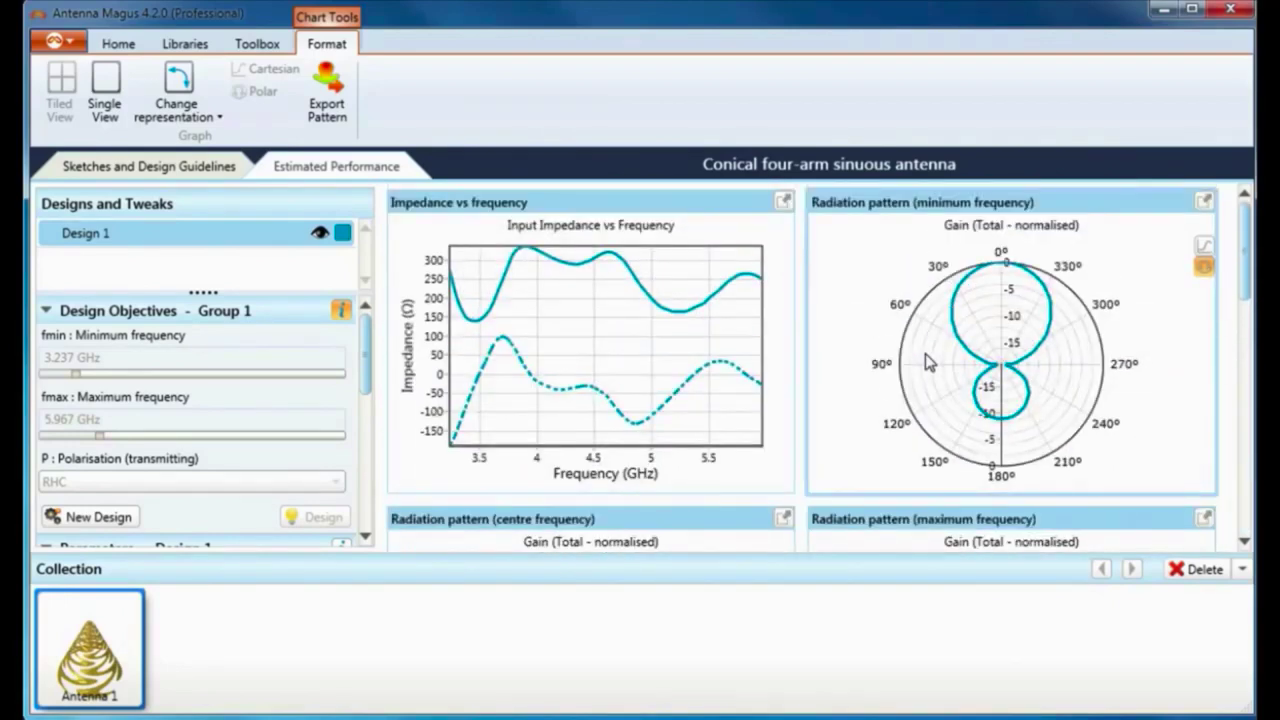
pyautogui.click(205, 167)
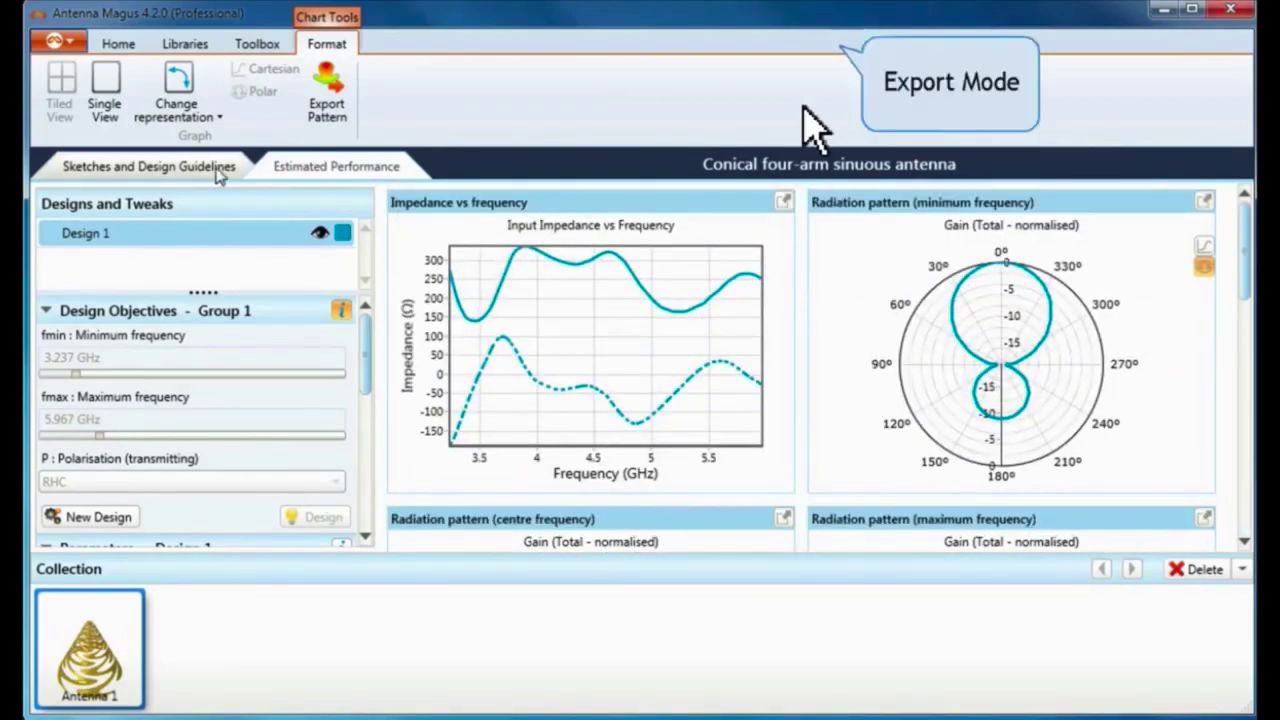
# - Export the sinuous antenna as CADFEKO model $arm, overwriting the existing file
pyautogui.click(804, 108)
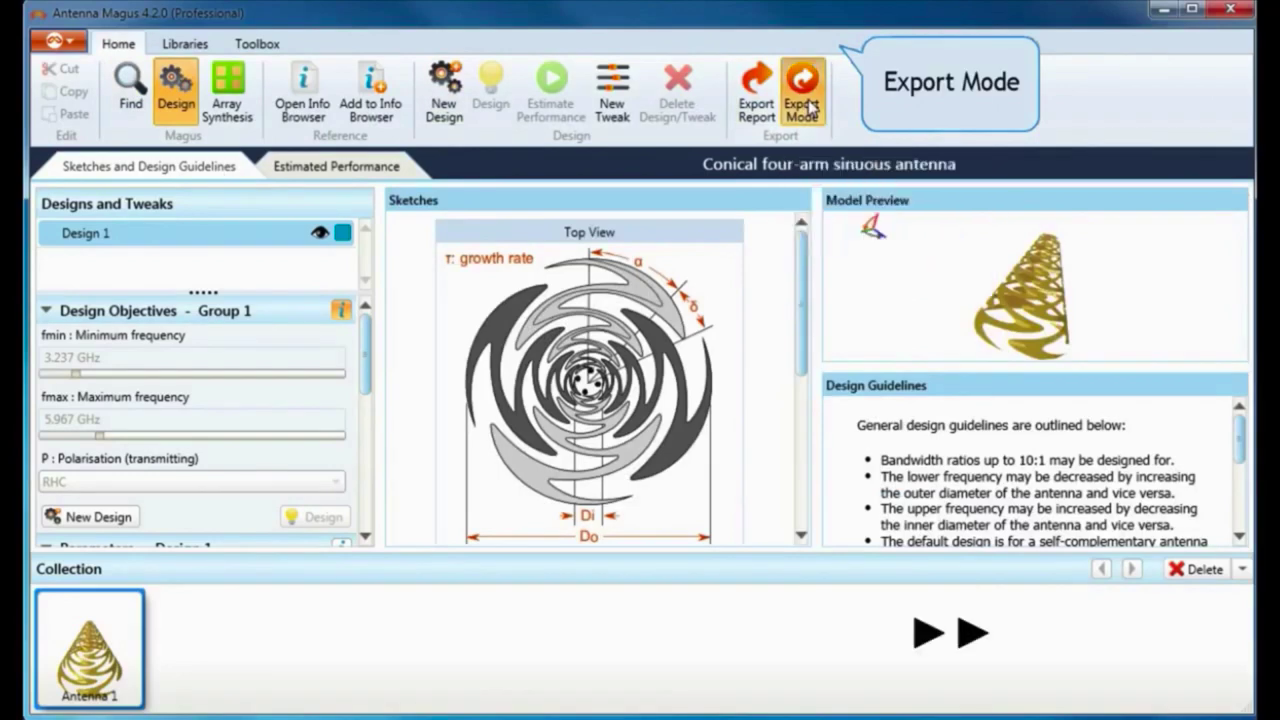
pyautogui.click(290, 340)
pyautogui.click(290, 367)
pyautogui.click(505, 490)
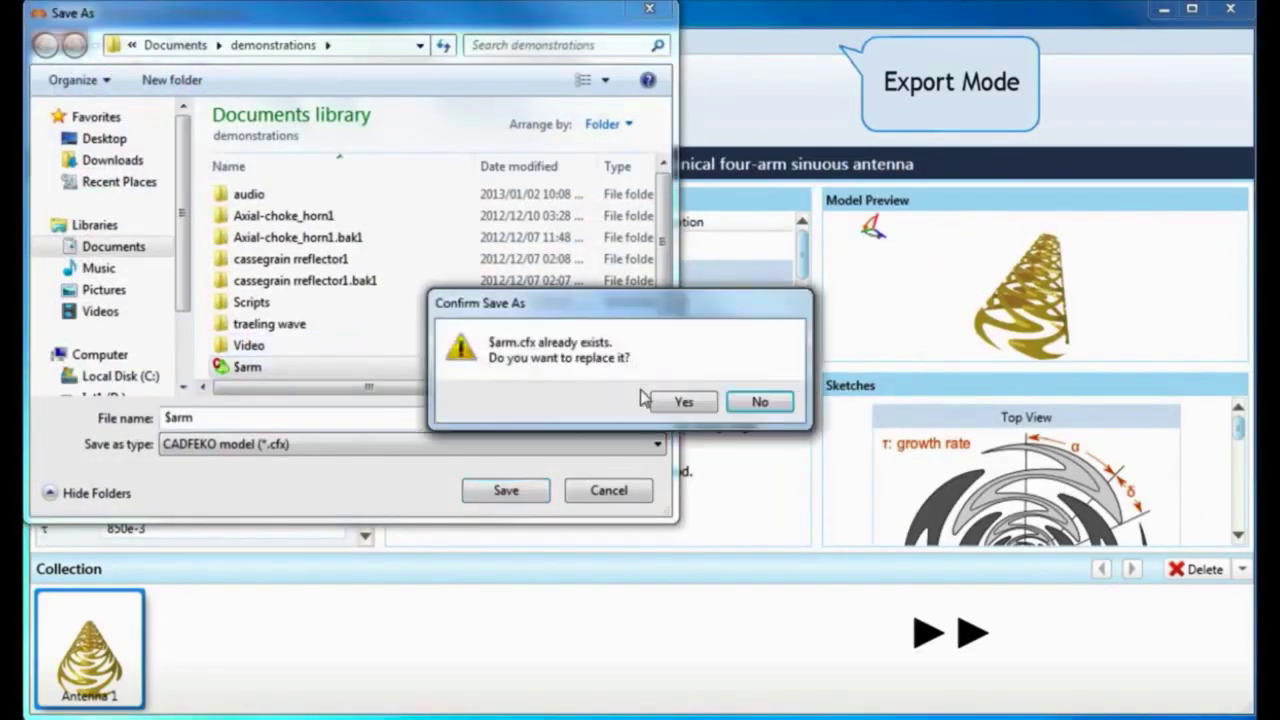
pyautogui.click(672, 398)
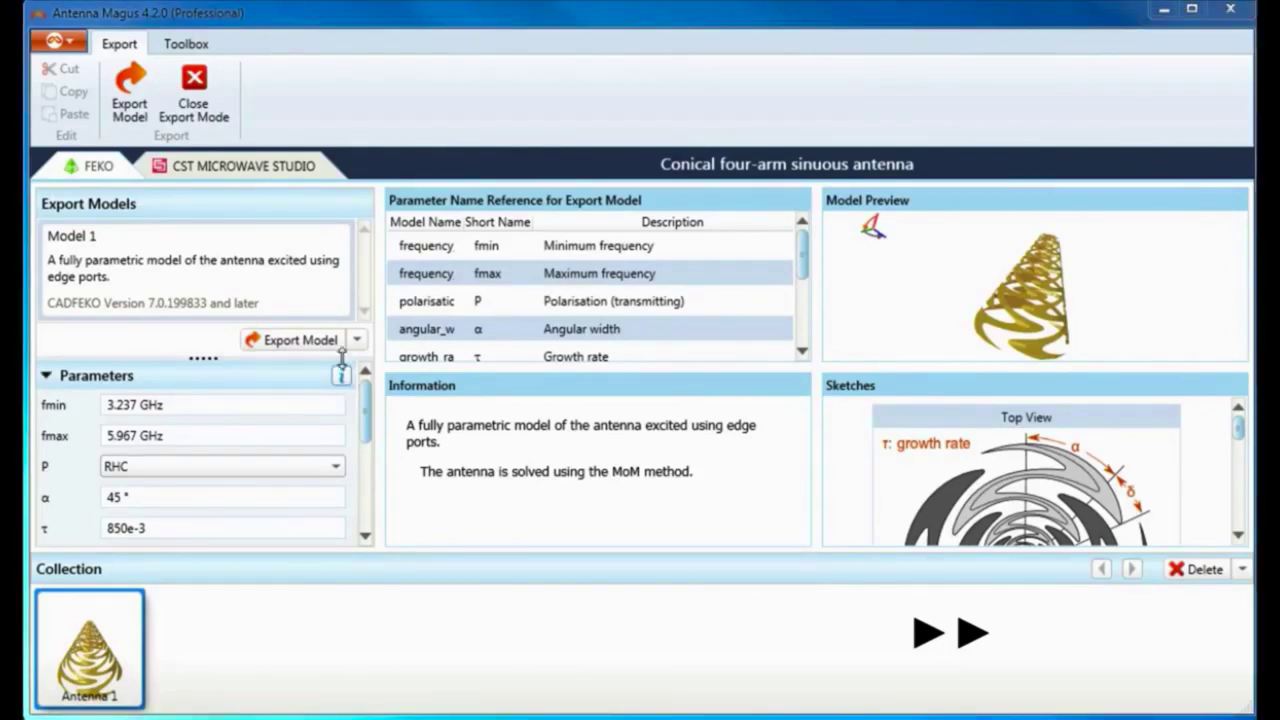
# - Export and open $arm in CADFEKO, replacing the existing file again
pyautogui.click(357, 340)
pyautogui.click(371, 394)
pyautogui.doubleClick(247, 367)
pyautogui.click(684, 402)
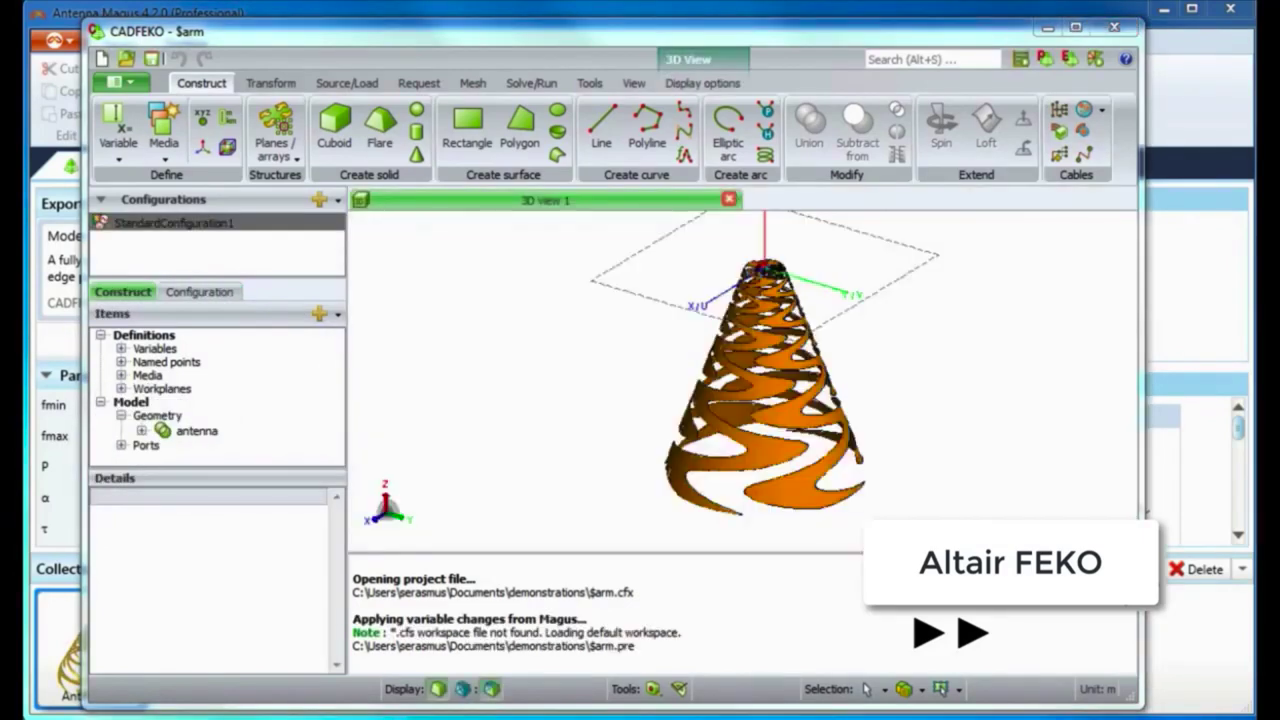
# - Run the FEKO solver on $arm after meshing and saving, then stop the solution
pyautogui.click(531, 83)
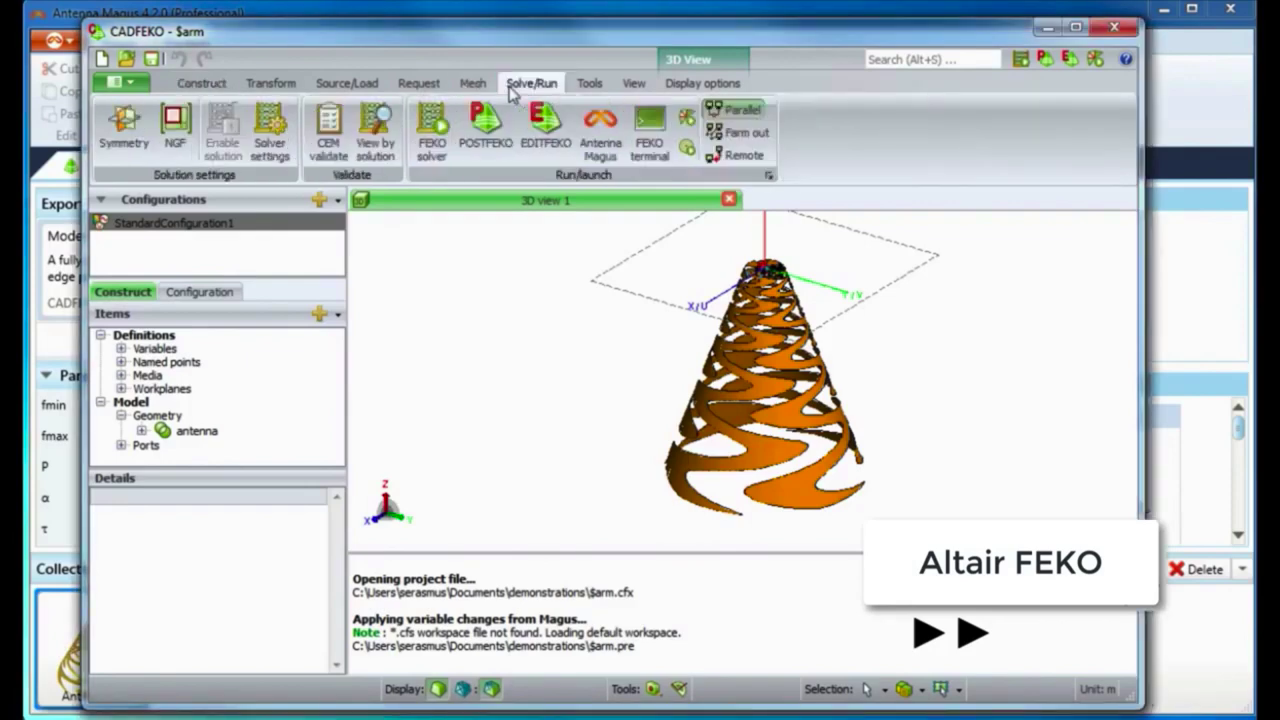
pyautogui.click(413, 145)
pyautogui.click(617, 403)
pyautogui.click(609, 403)
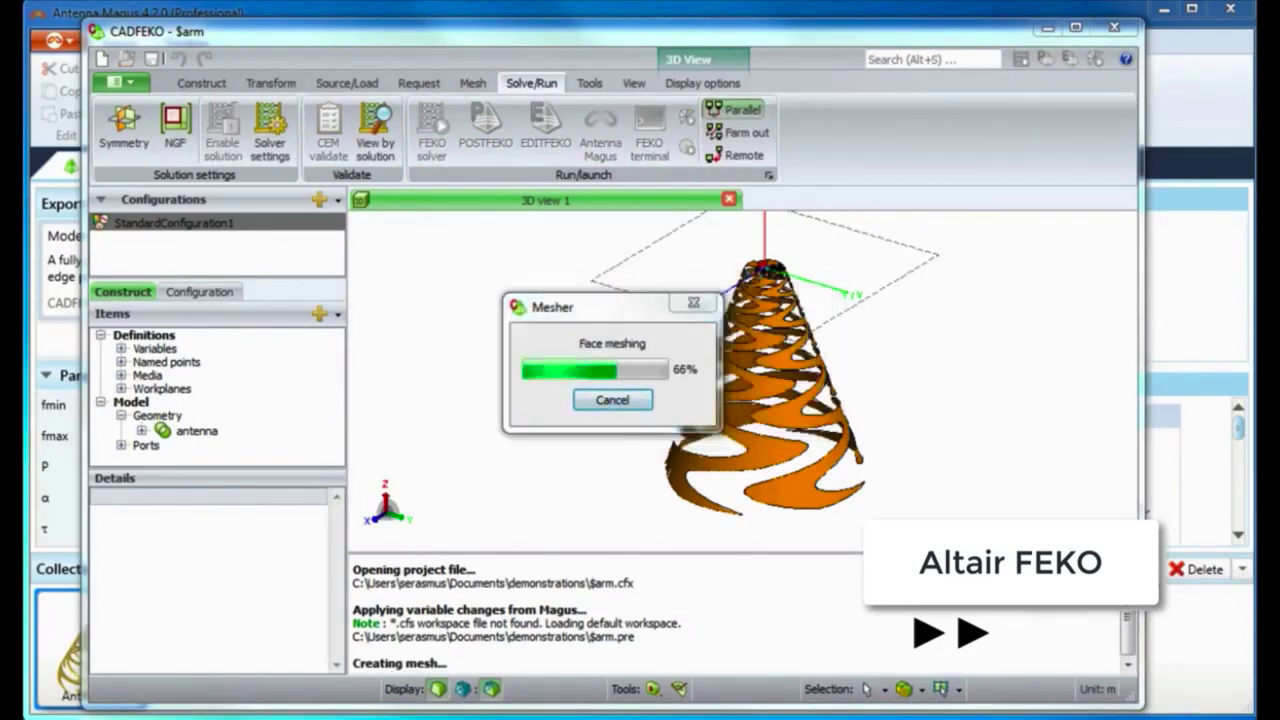
pyautogui.click(598, 396)
pyautogui.moveTo(649, 330); pyautogui.dragTo(564, 148)
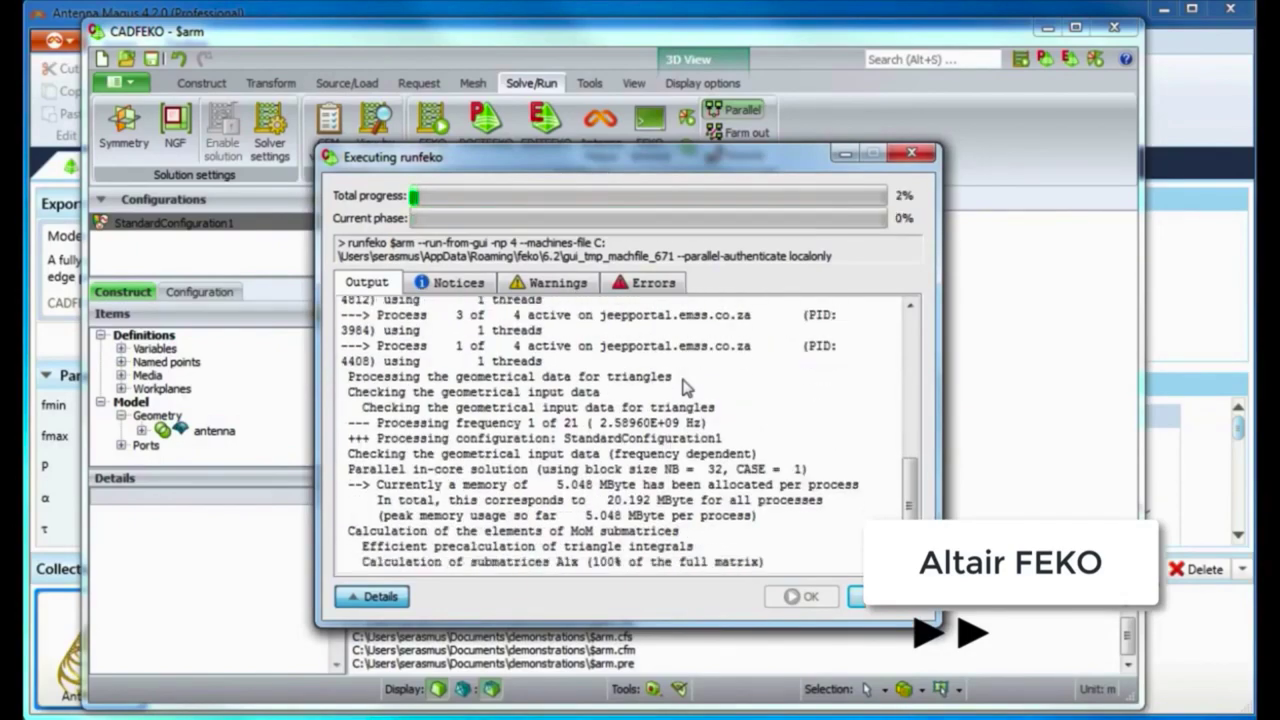
pyautogui.click(888, 597)
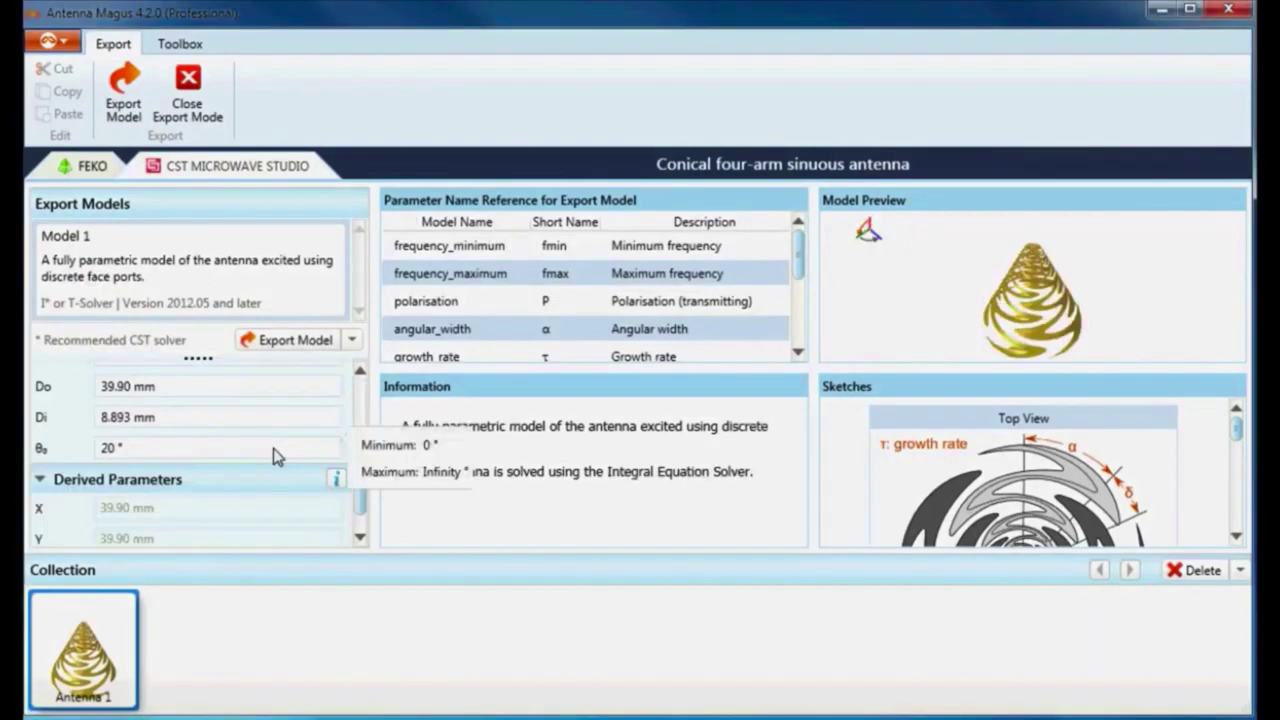
# - Export and open the model in CST, saving over the existing Four arm.cst file
pyautogui.click(352, 340)
pyautogui.click(358, 395)
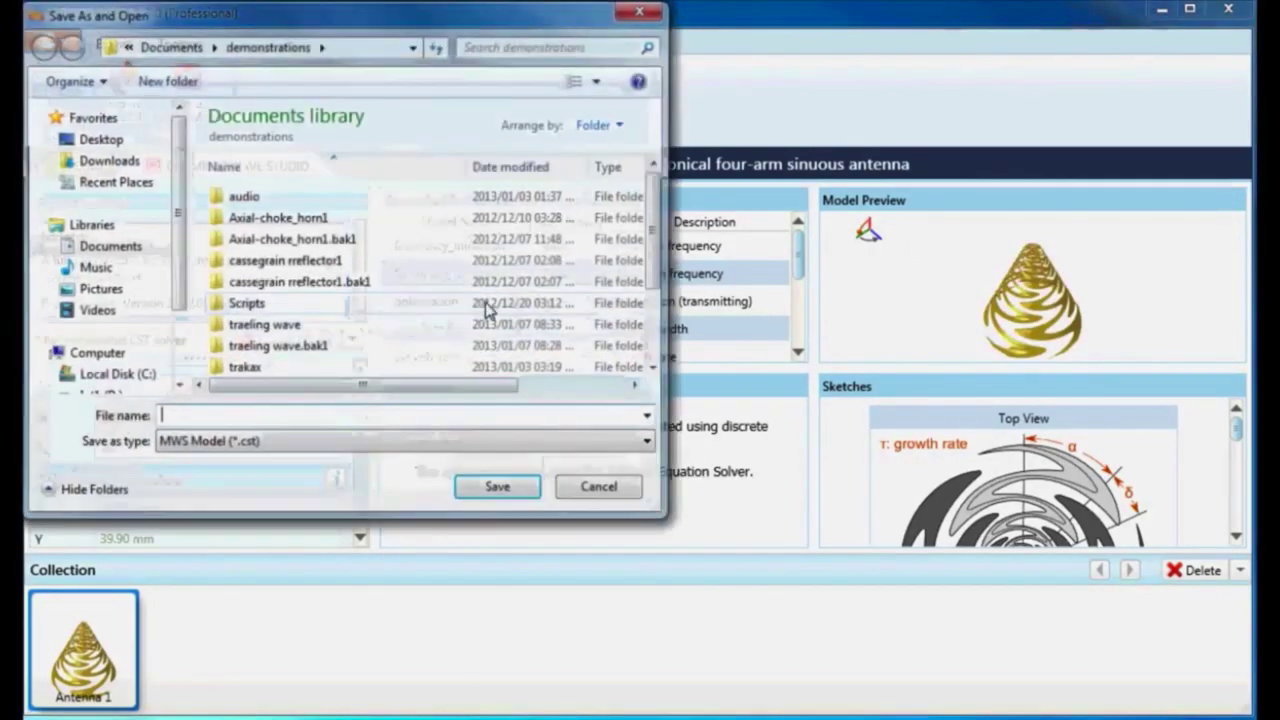
pyautogui.scroll(-2, 430, 300)
pyautogui.doubleClick(283, 347)
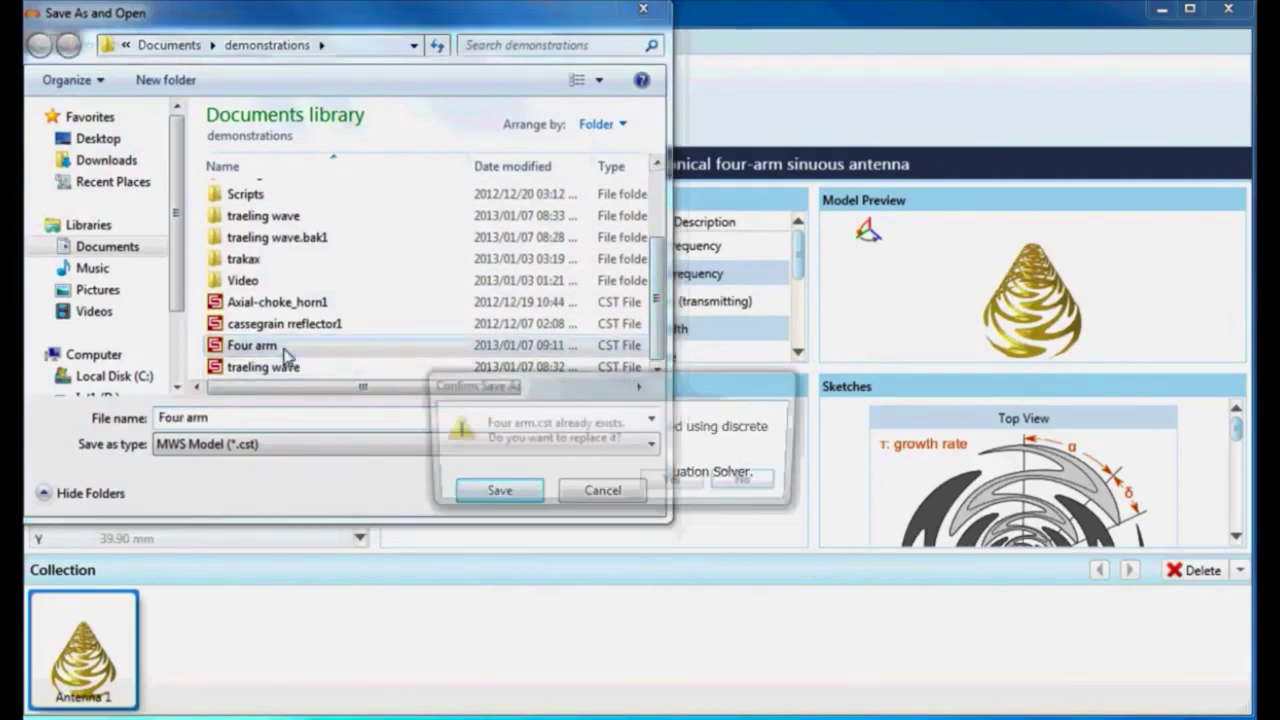
pyautogui.click(671, 479)
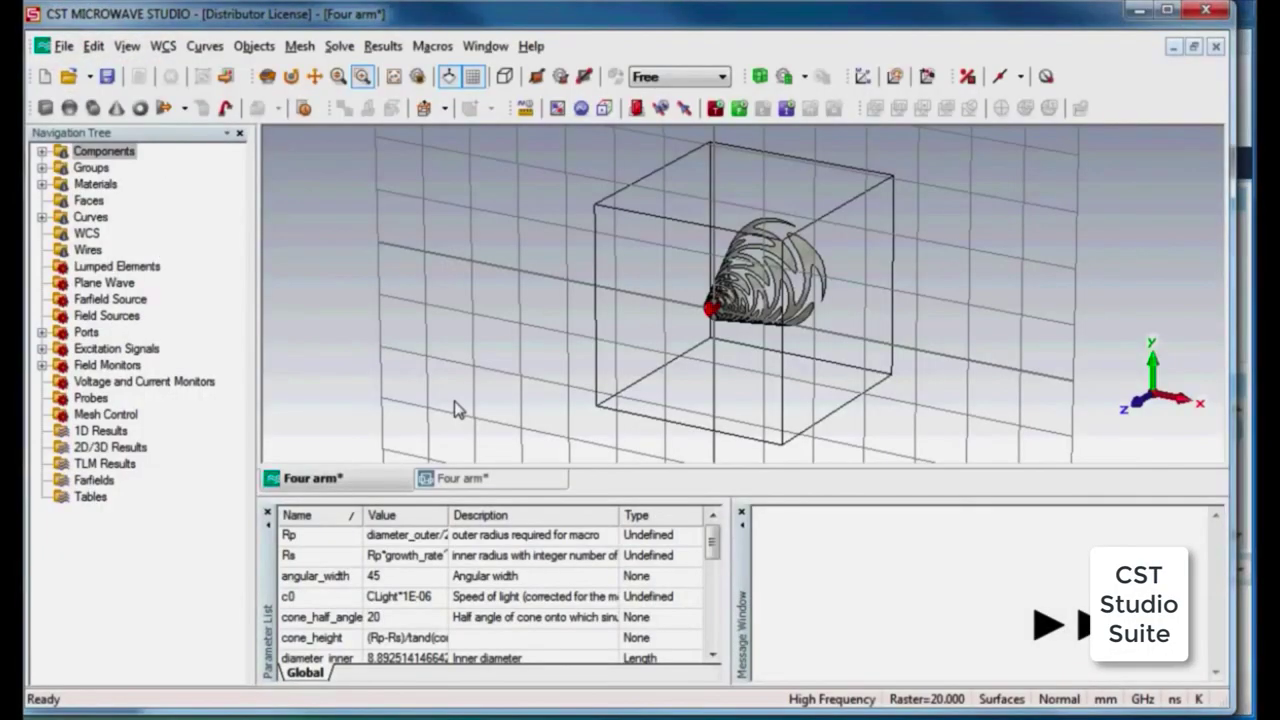
# - Start the Four arm transient simulation, then abort it and discard the partial results
pyautogui.click(716, 110)
pyautogui.click(806, 187)
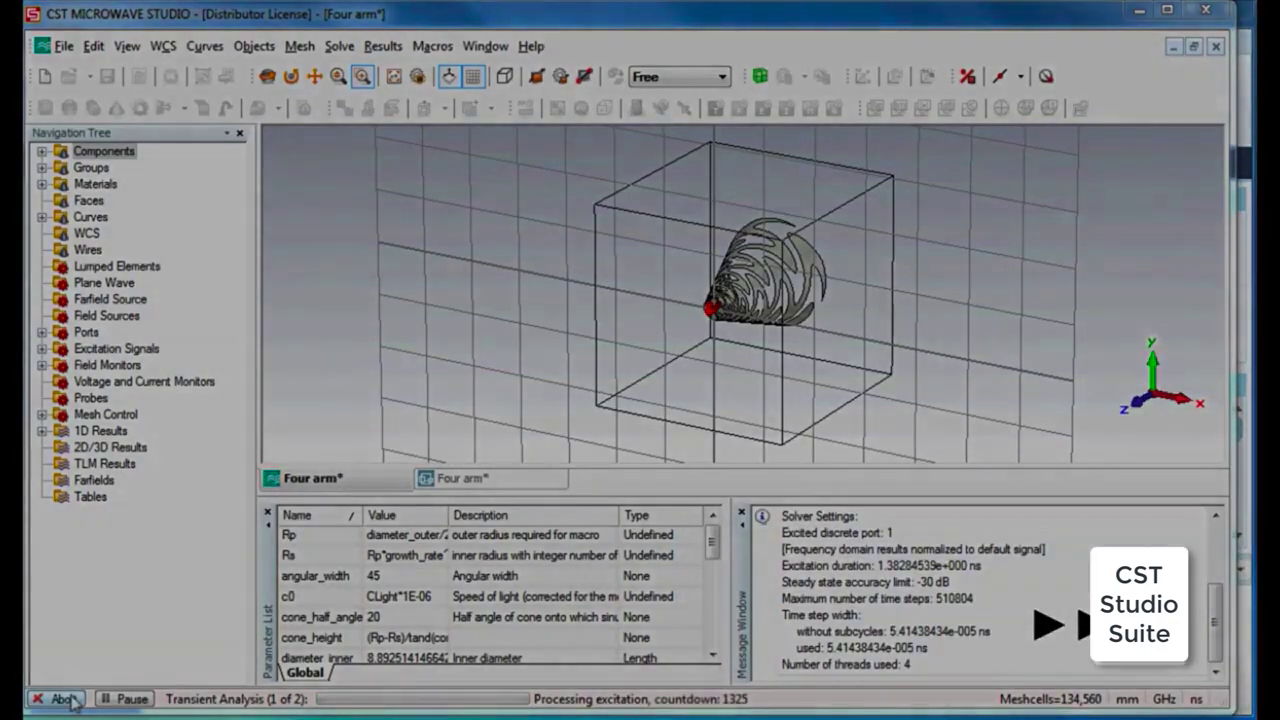
pyautogui.click(60, 699)
pyautogui.click(505, 380)
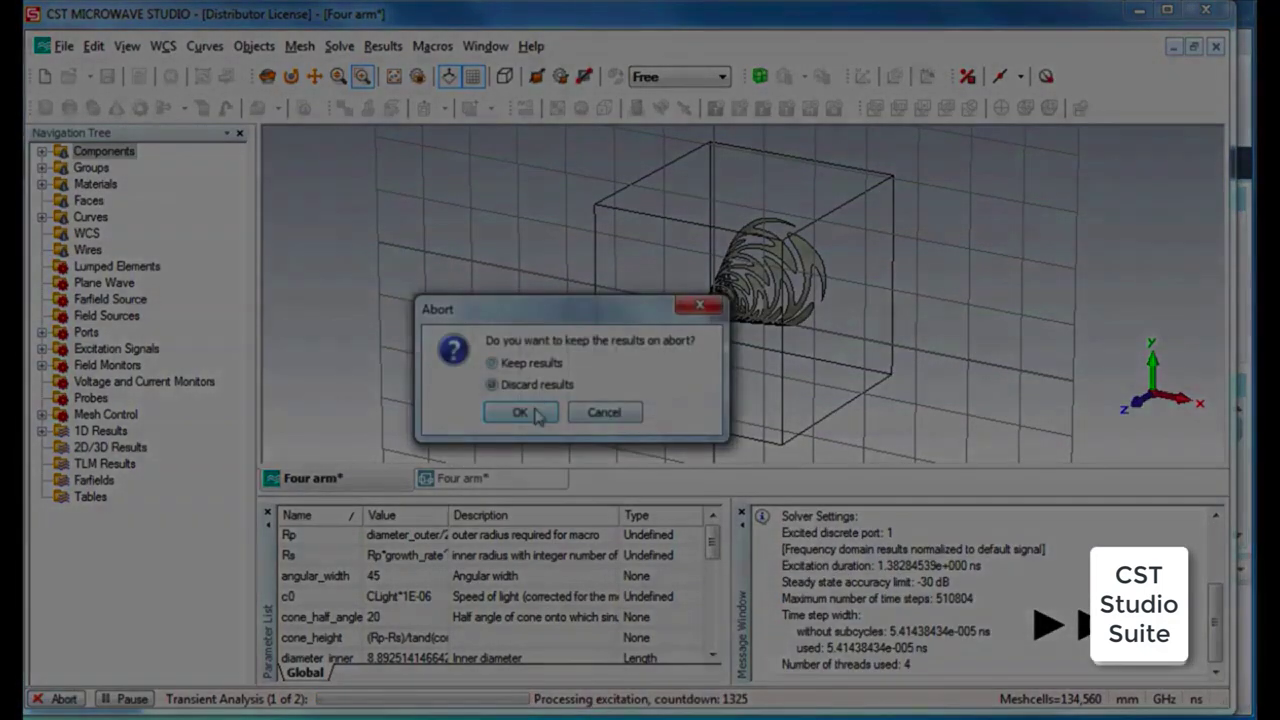
pyautogui.click(520, 411)
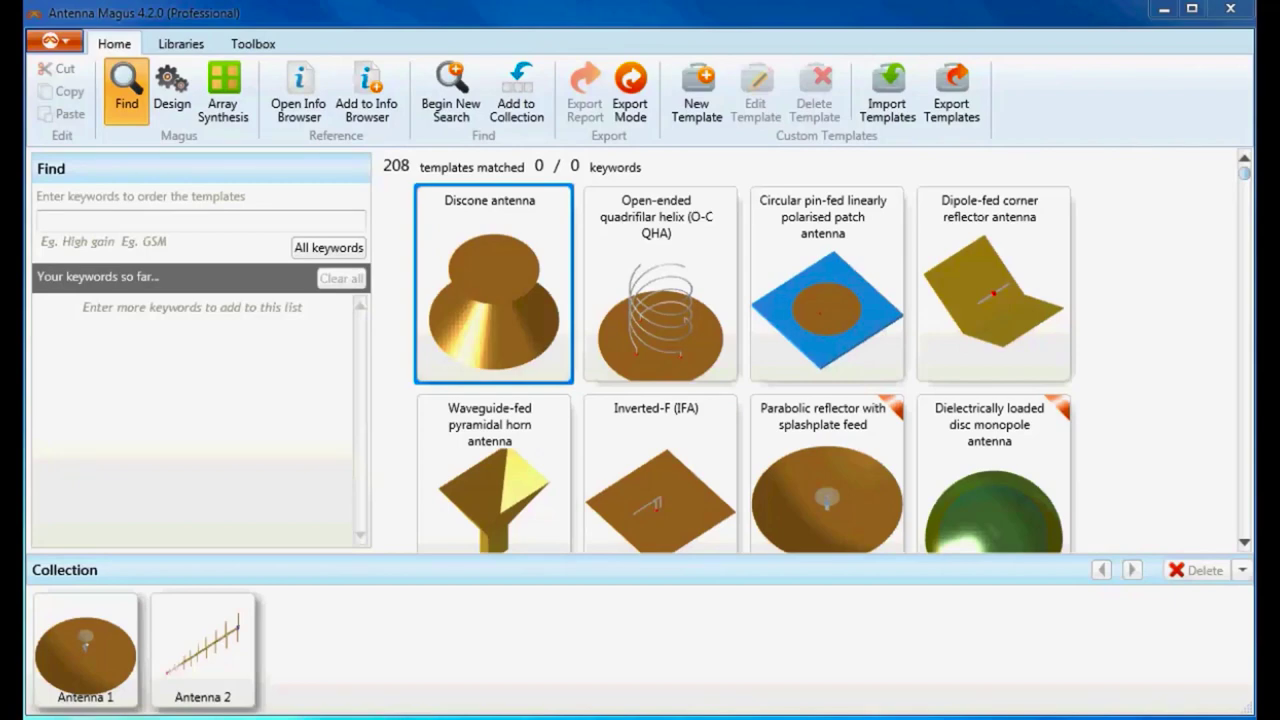
# - Add Dual band as a template search keyword
pyautogui.click(133, 218)
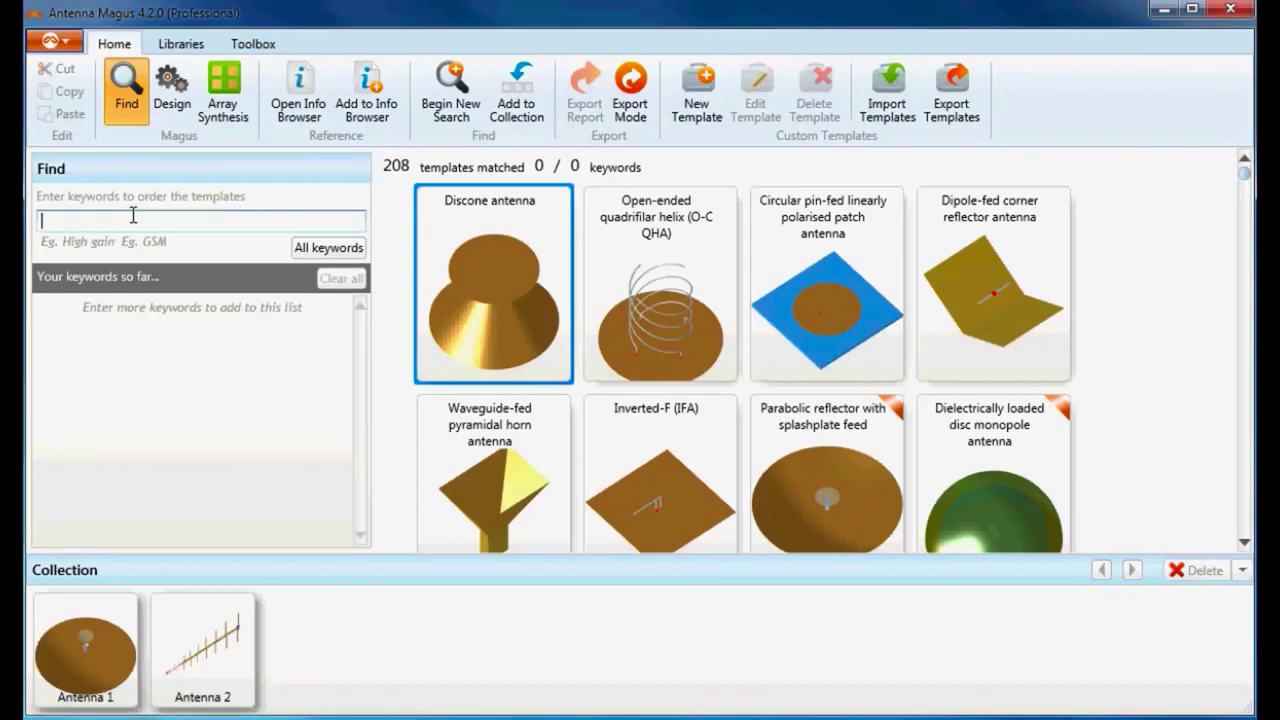
pyautogui.write('Dual band')
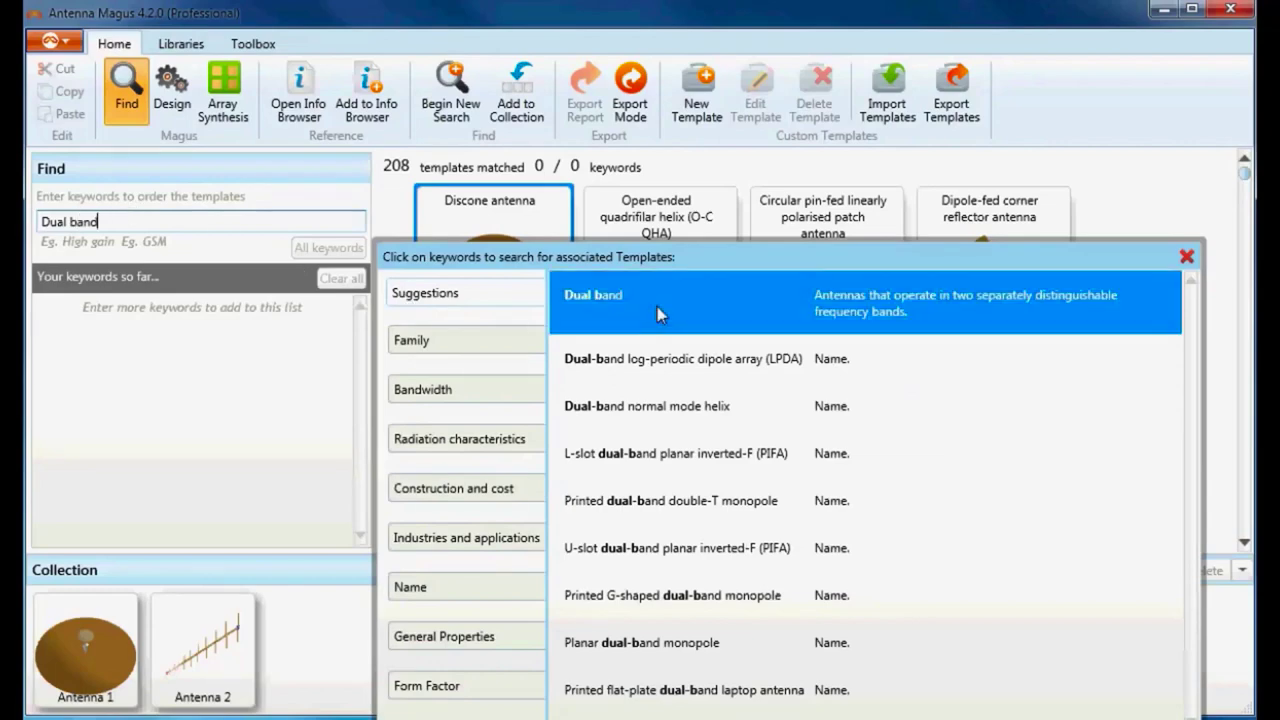
pyautogui.click(657, 306)
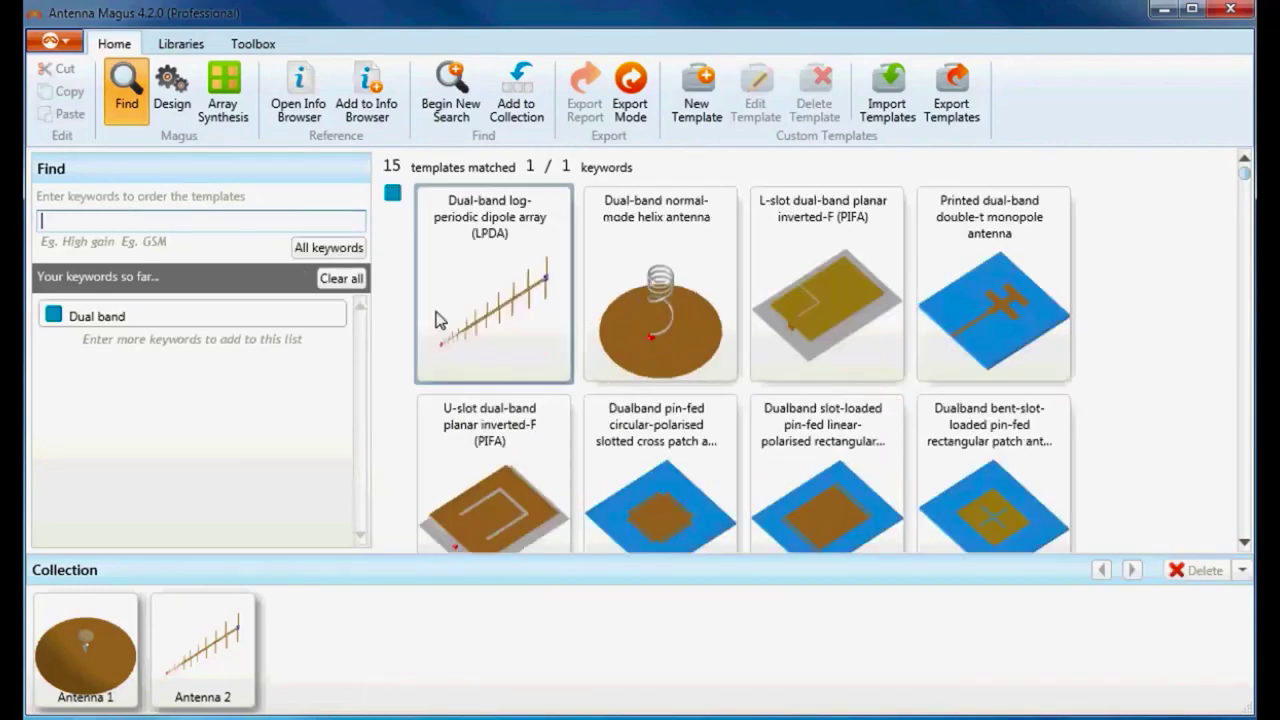
pyautogui.click(251, 223)
# - Add LPDA as a second keyword and select the Dual-band LPDA template
pyautogui.write('lpda')
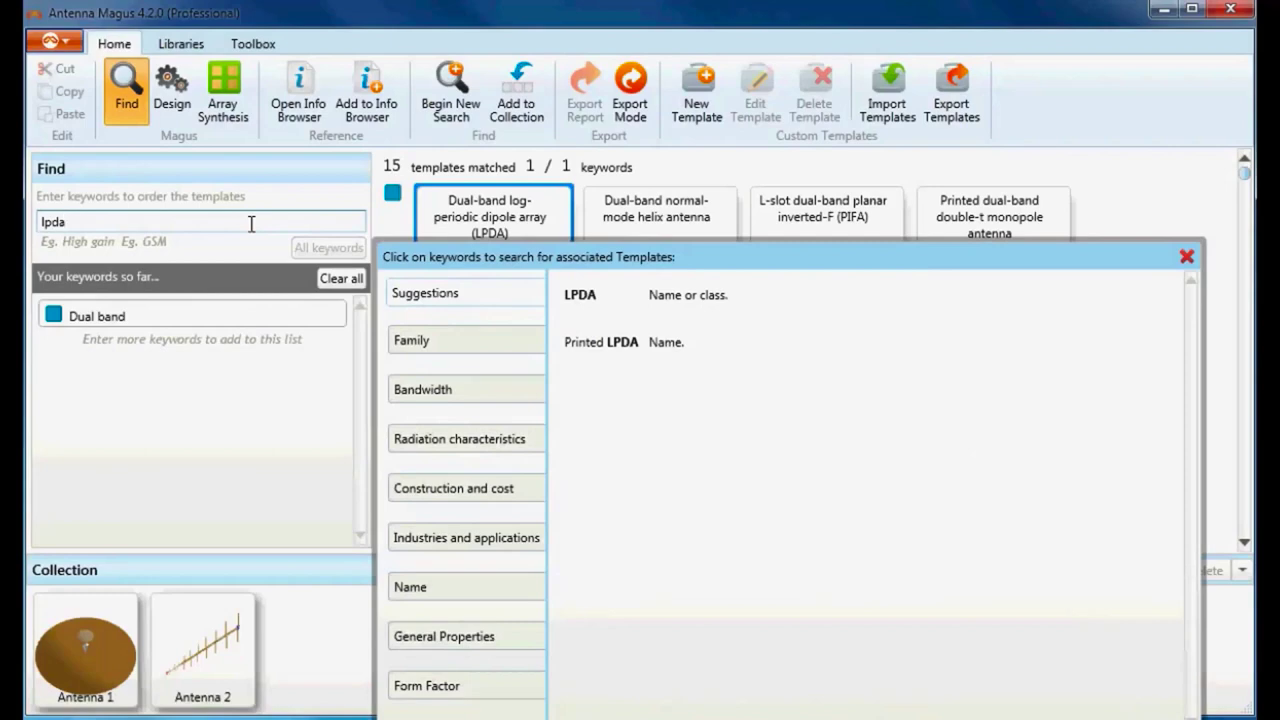
pyautogui.click(726, 312)
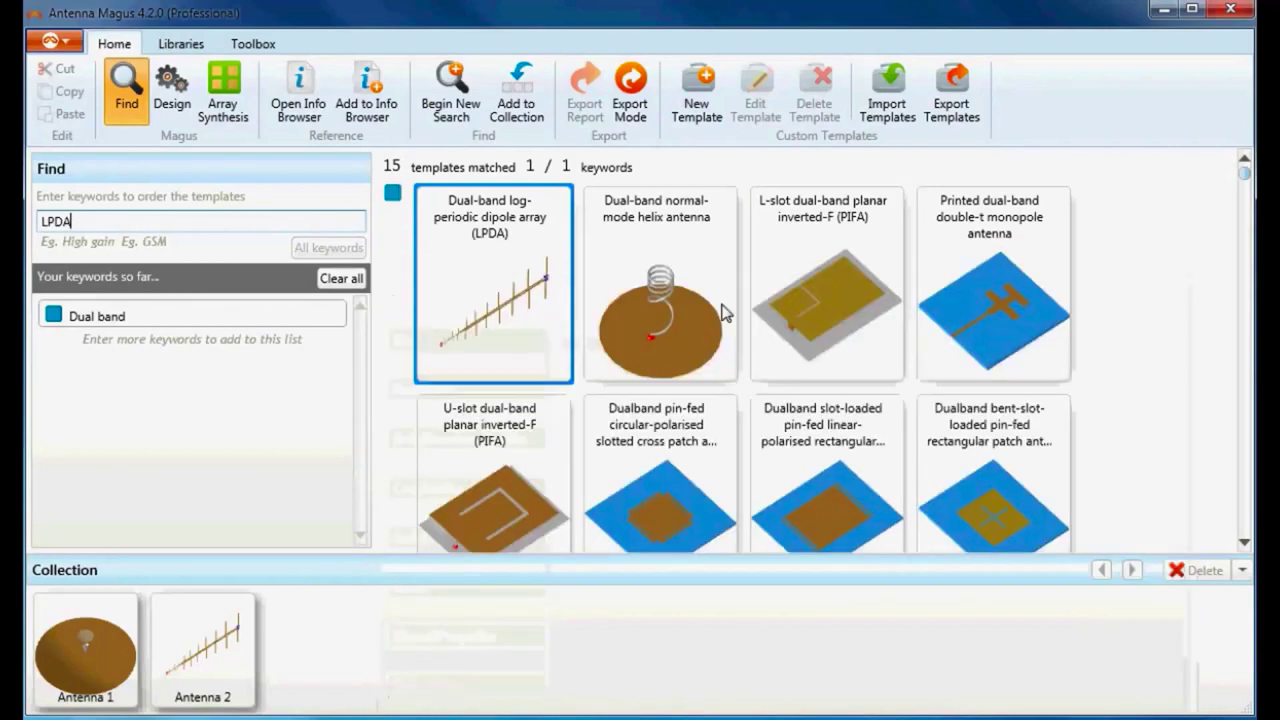
pyautogui.press('Return')
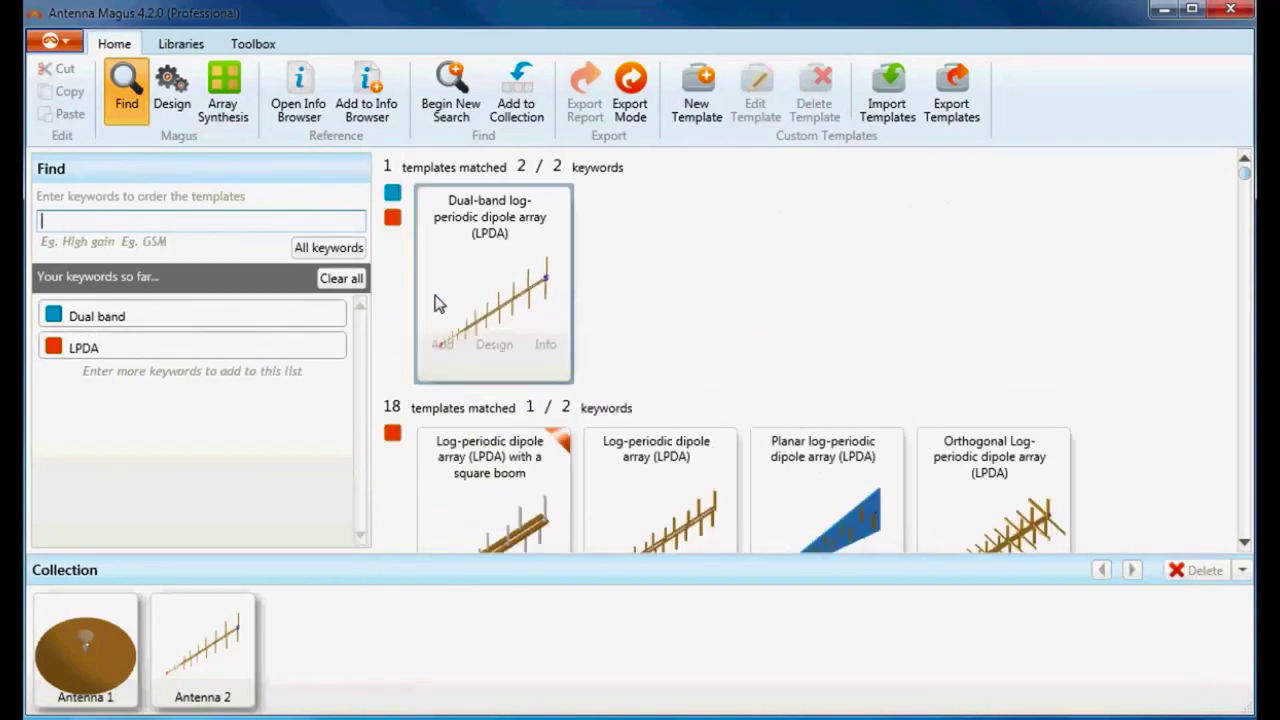
pyautogui.moveTo(515, 346)
pyautogui.click(515, 298)
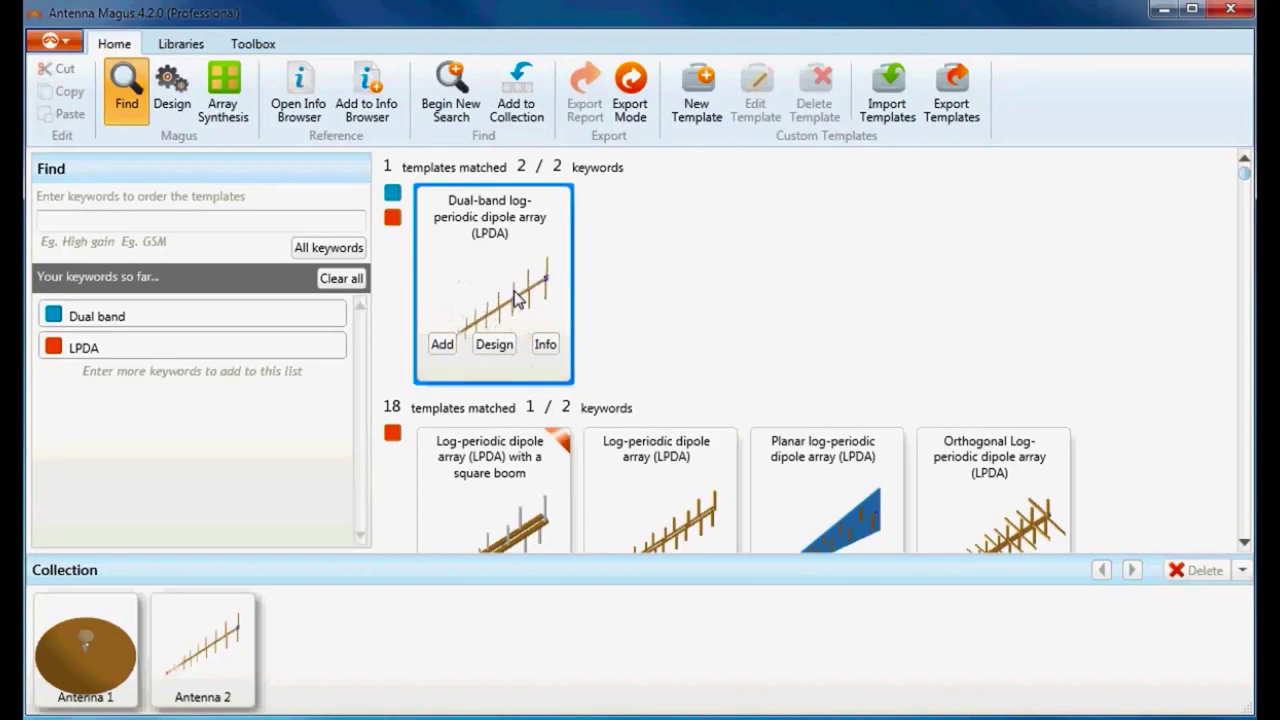
# - Read the Dual-band LPDA information page, close it, and start a new Design 1
pyautogui.click(544, 344)
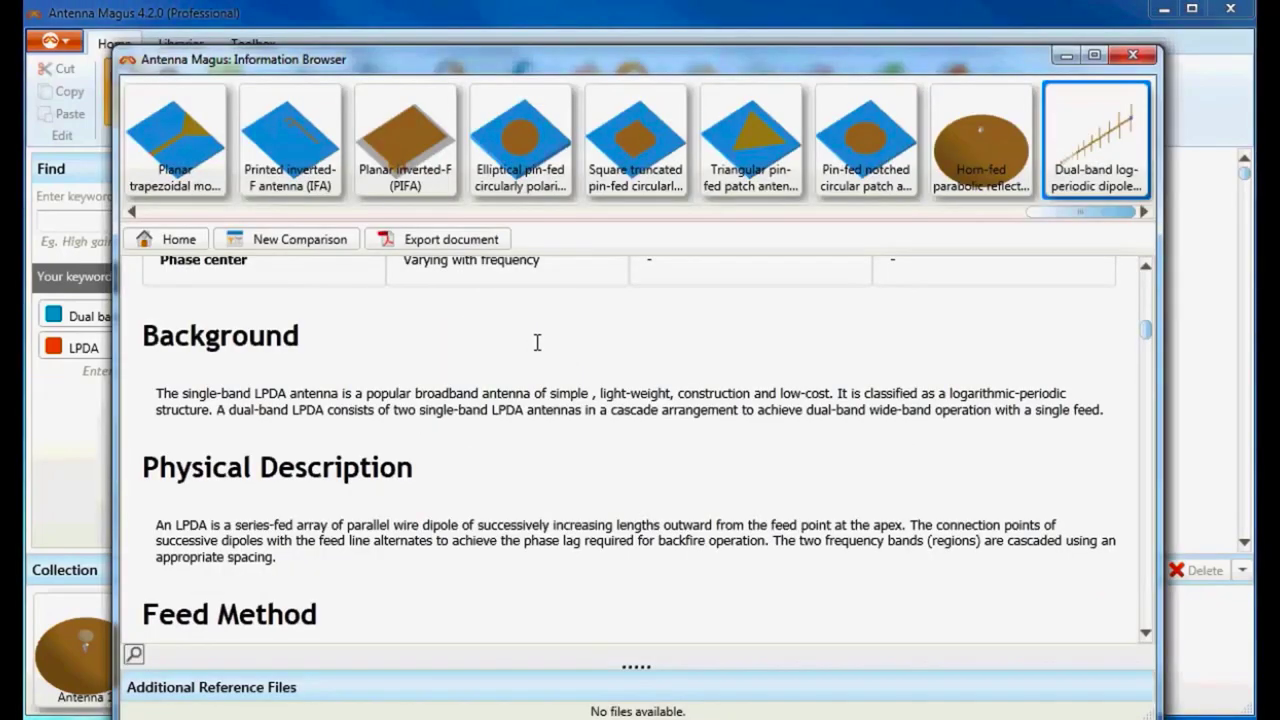
pyautogui.scroll(10, 543, 355)
pyautogui.scroll(3, 541, 363)
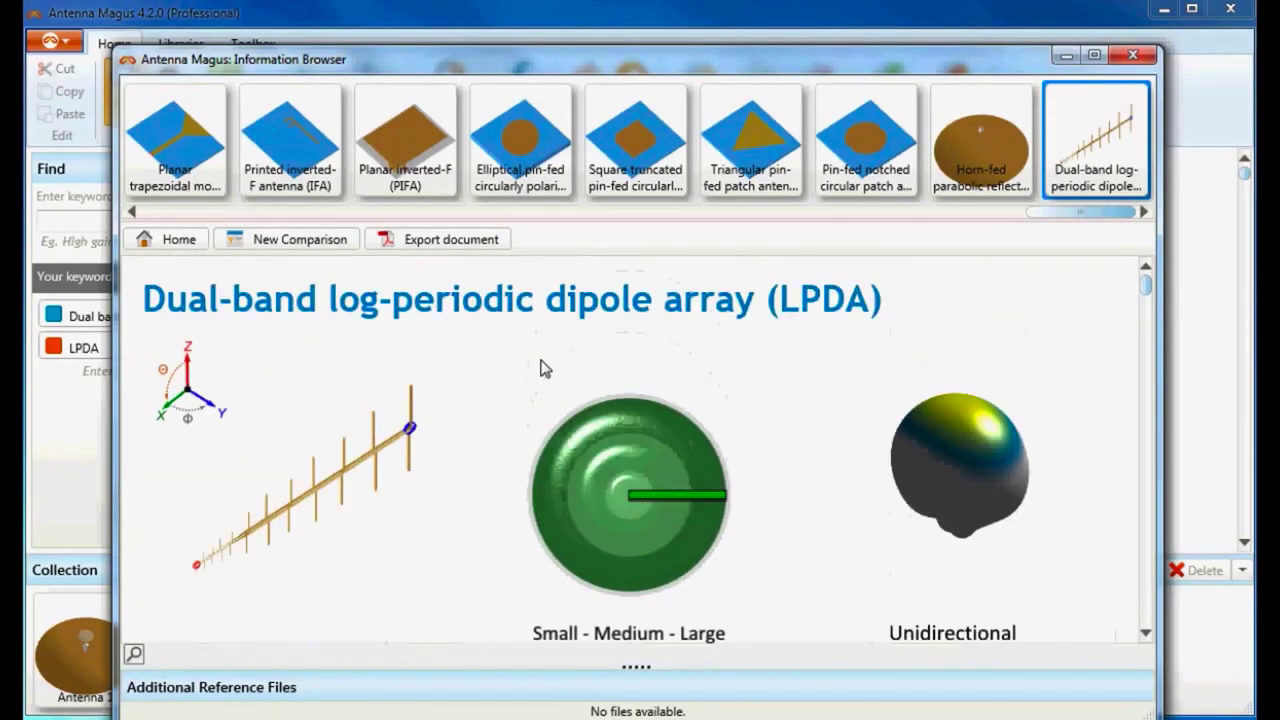
pyautogui.click(1127, 58)
pyautogui.moveTo(480, 300)
pyautogui.click(492, 356)
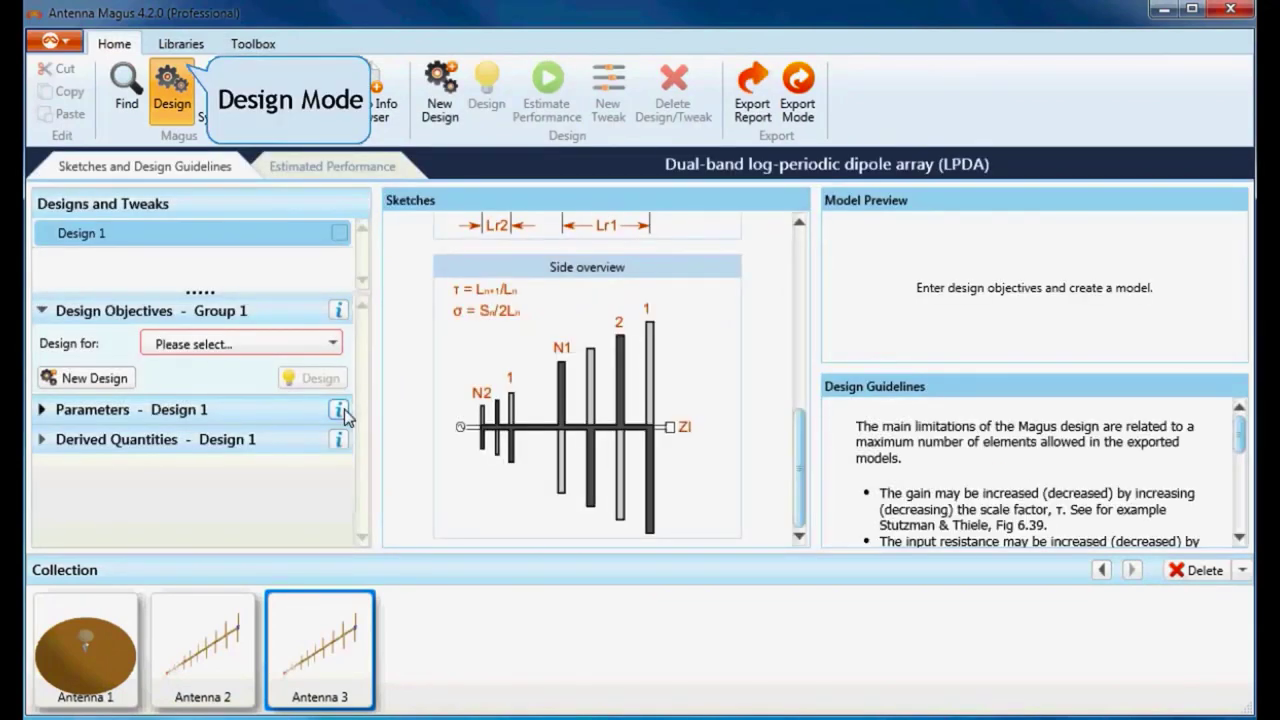
# - Choose the 'all options' design objective and set the first band to 1 GHz with 50% bandwidth
pyautogui.click(198, 343)
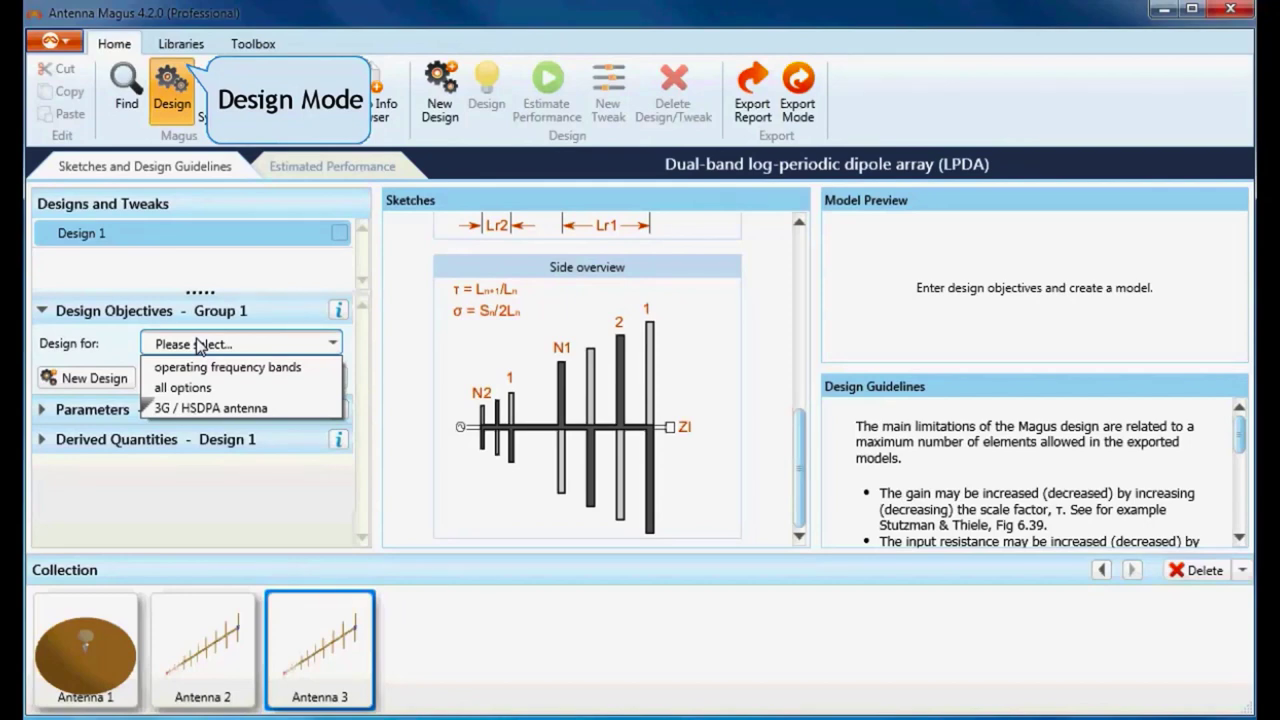
pyautogui.click(213, 395)
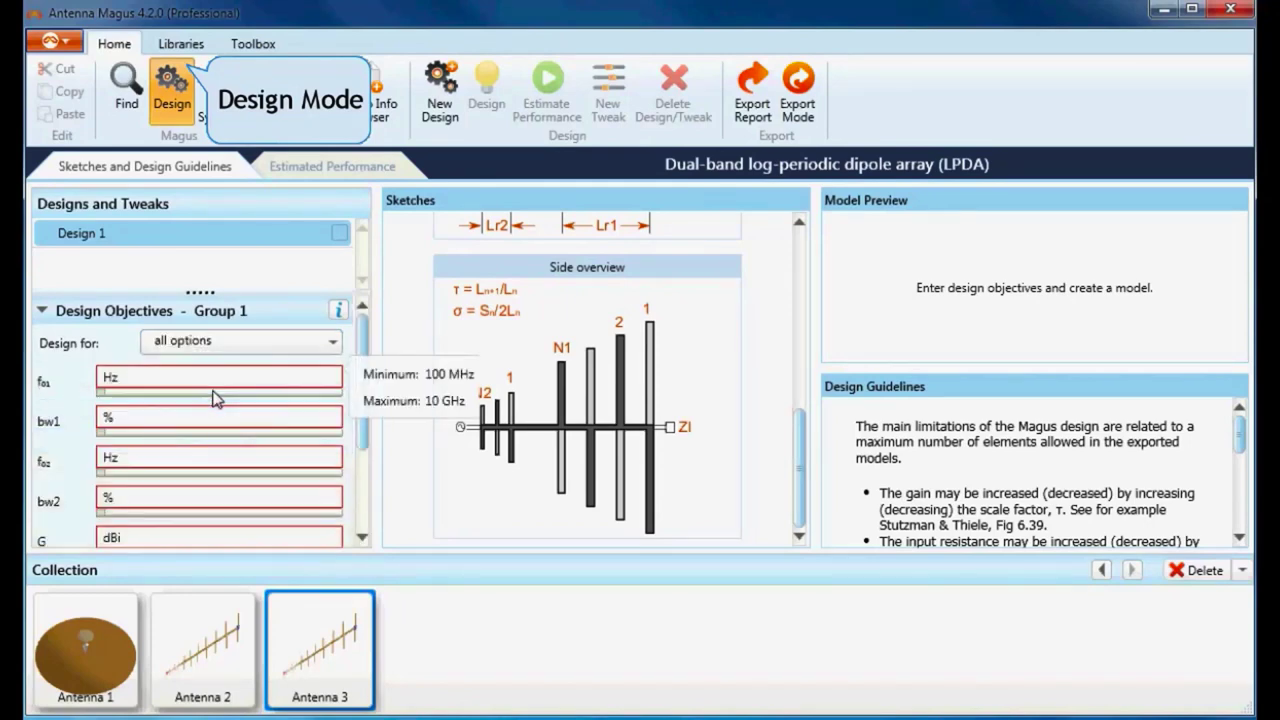
pyautogui.click(105, 378)
pyautogui.write('1g')
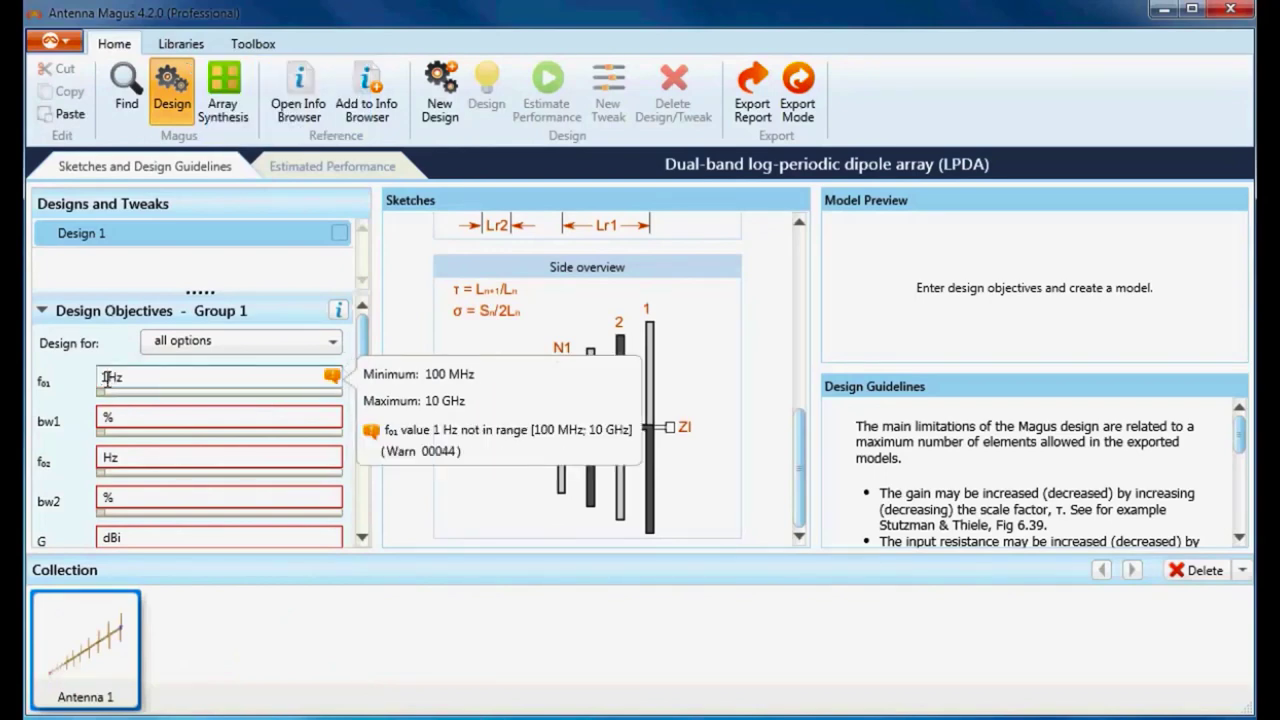
pyautogui.click(104, 420)
pyautogui.write('10')
pyautogui.press('Tab')
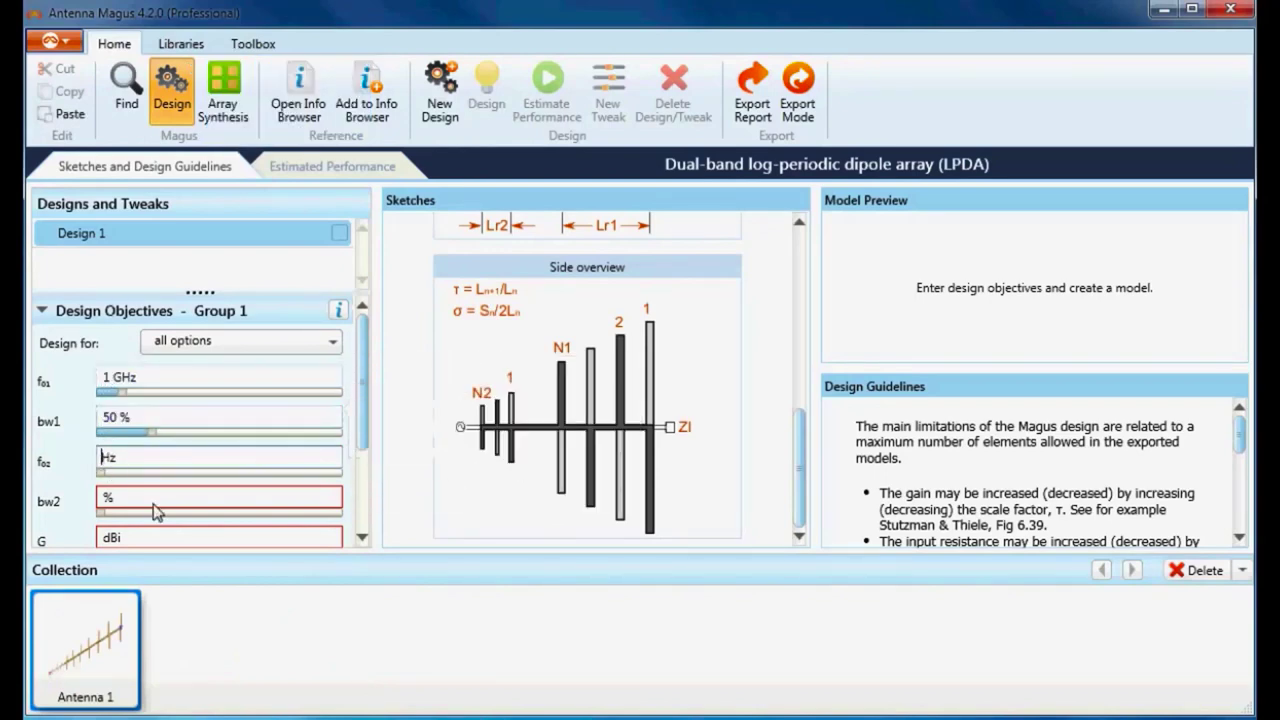
# - Set the second band to 10 GHz at 70% bandwidth, gain 12 dBi and input 200 Ω, then generate the design
pyautogui.write('10g')
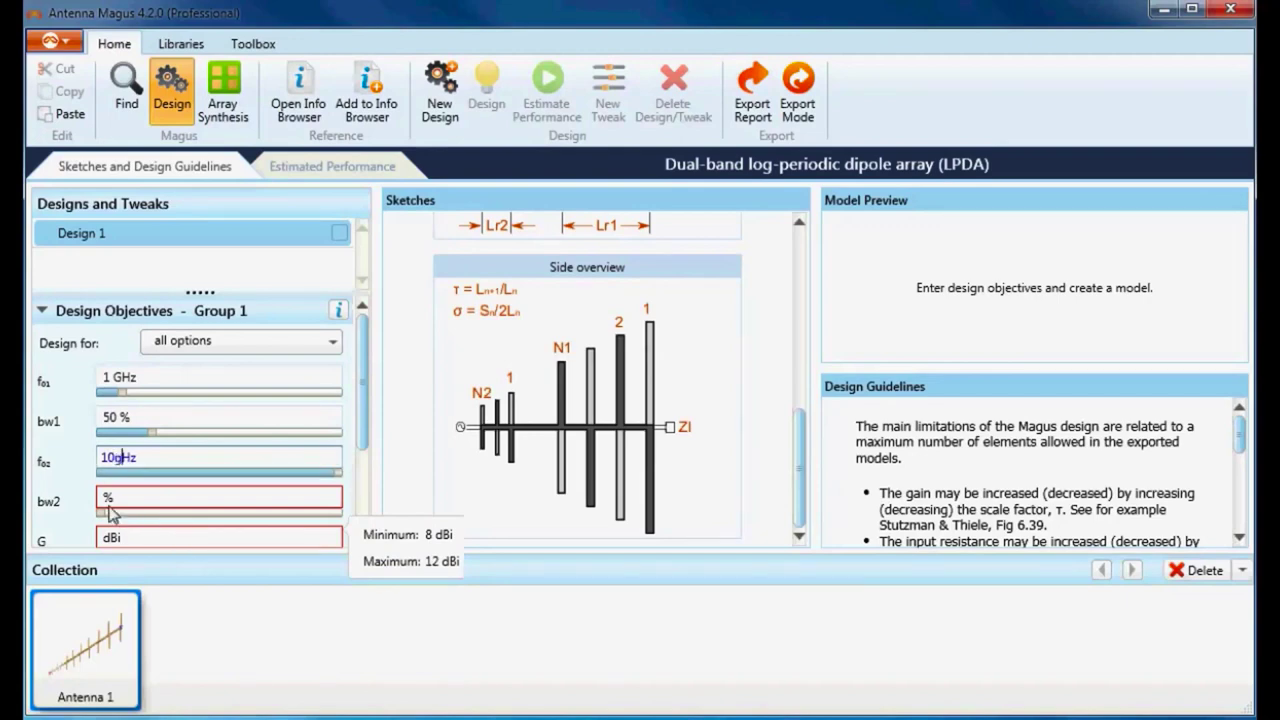
pyautogui.press('Tab')
pyautogui.write('70')
pyautogui.scroll(-1, 123, 515)
pyautogui.press('Tab')
pyautogui.write('12')
pyautogui.press('Tab')
pyautogui.write('200')
pyautogui.click(316, 527)
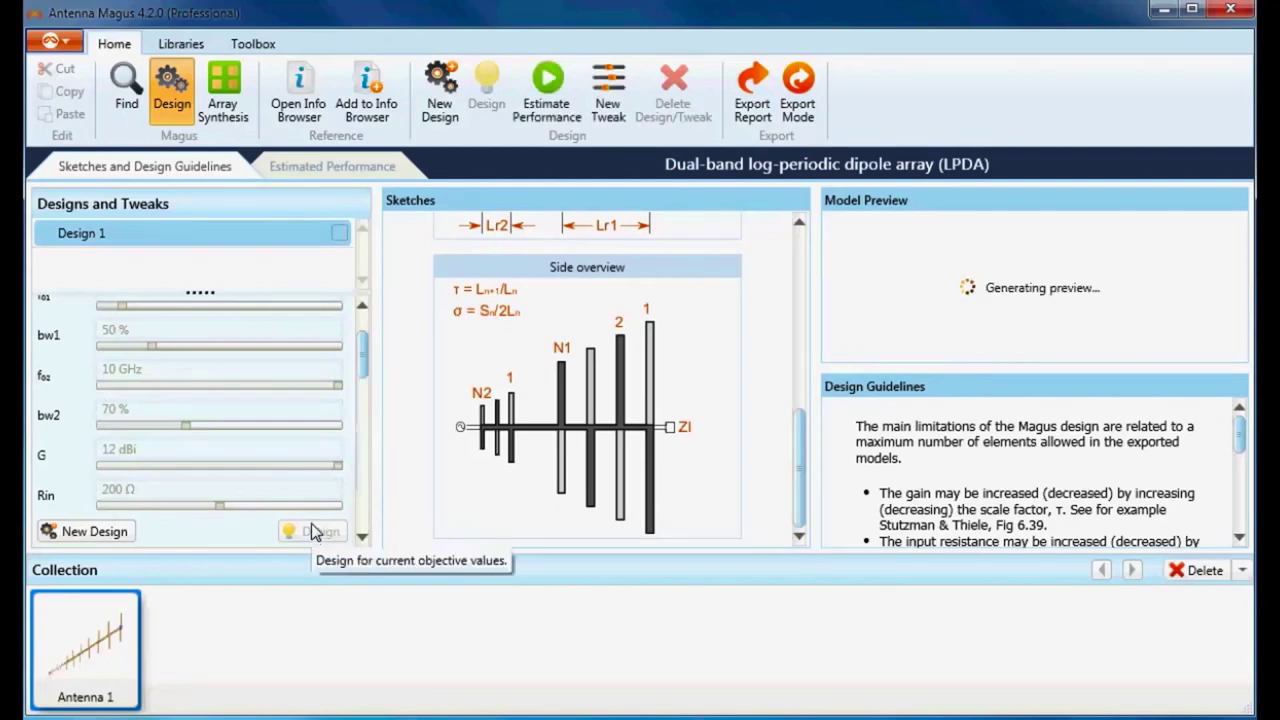
# - Estimate the LPDA's performance and review its VSWR and radiation pattern charts
pyautogui.click(551, 112)
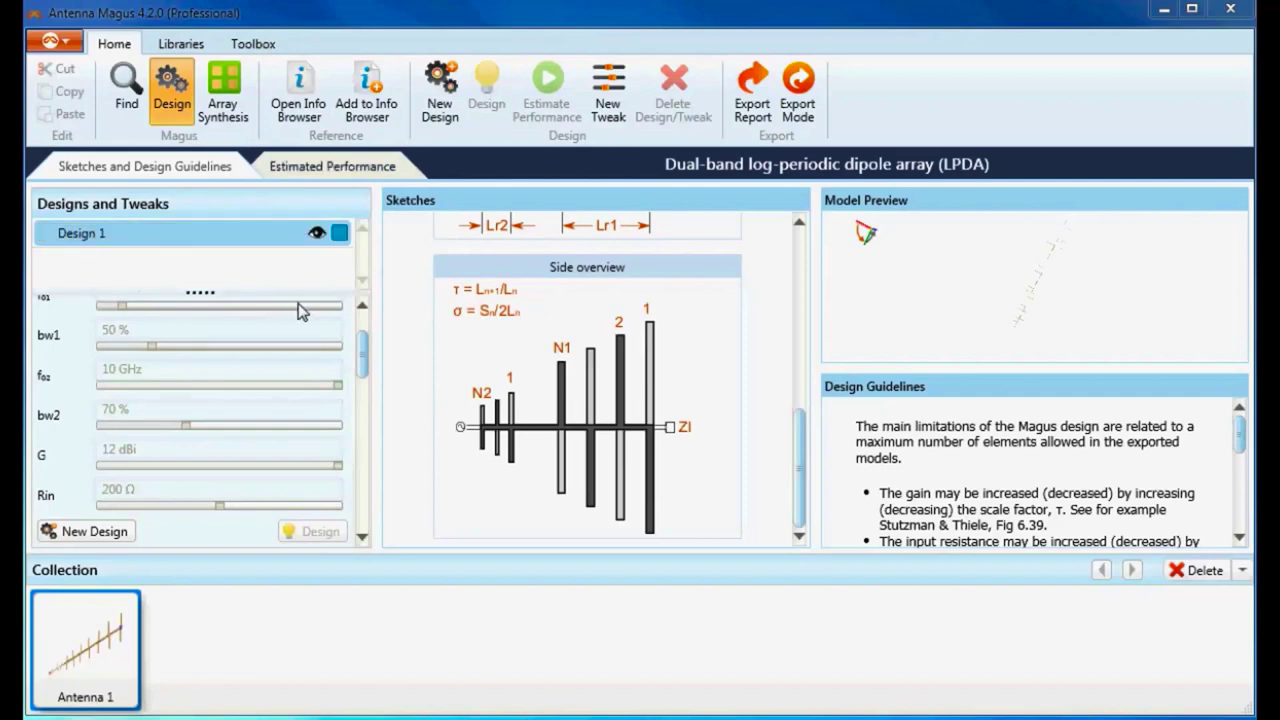
pyautogui.click(372, 176)
pyautogui.scroll(-1, 613, 305)
pyautogui.scroll(-3, 613, 305)
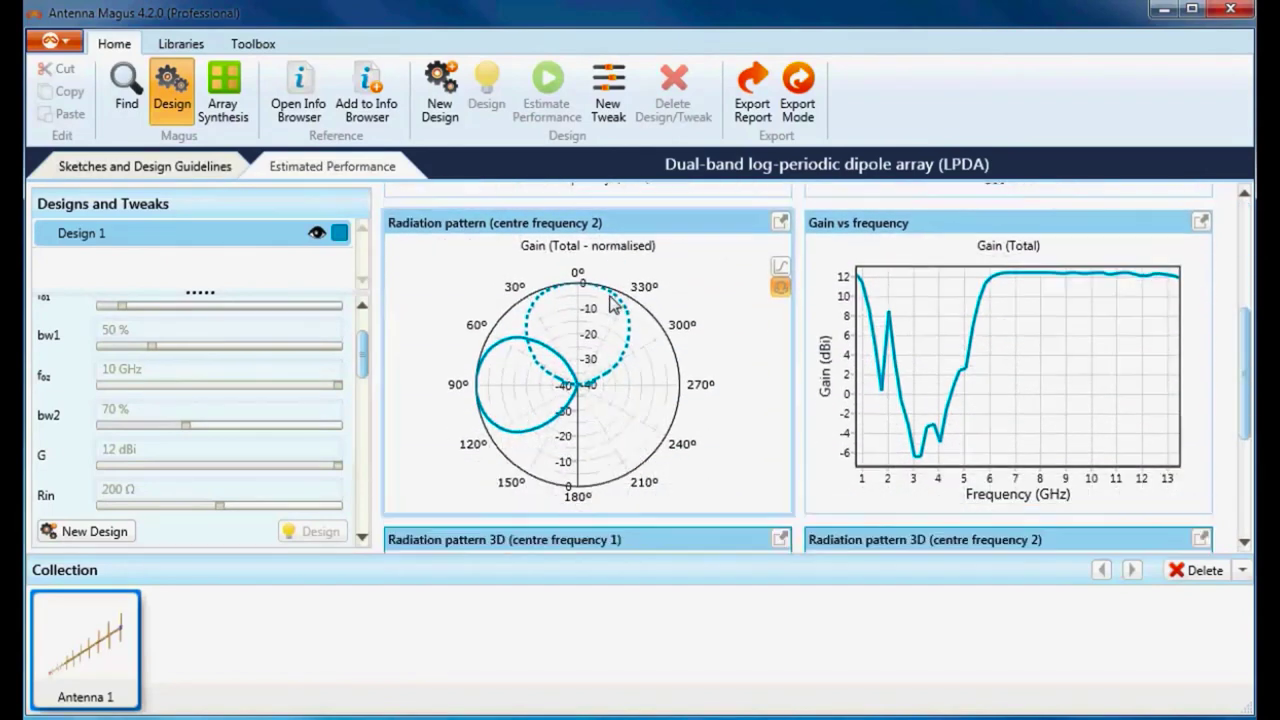
pyautogui.scroll(-5, 613, 305)
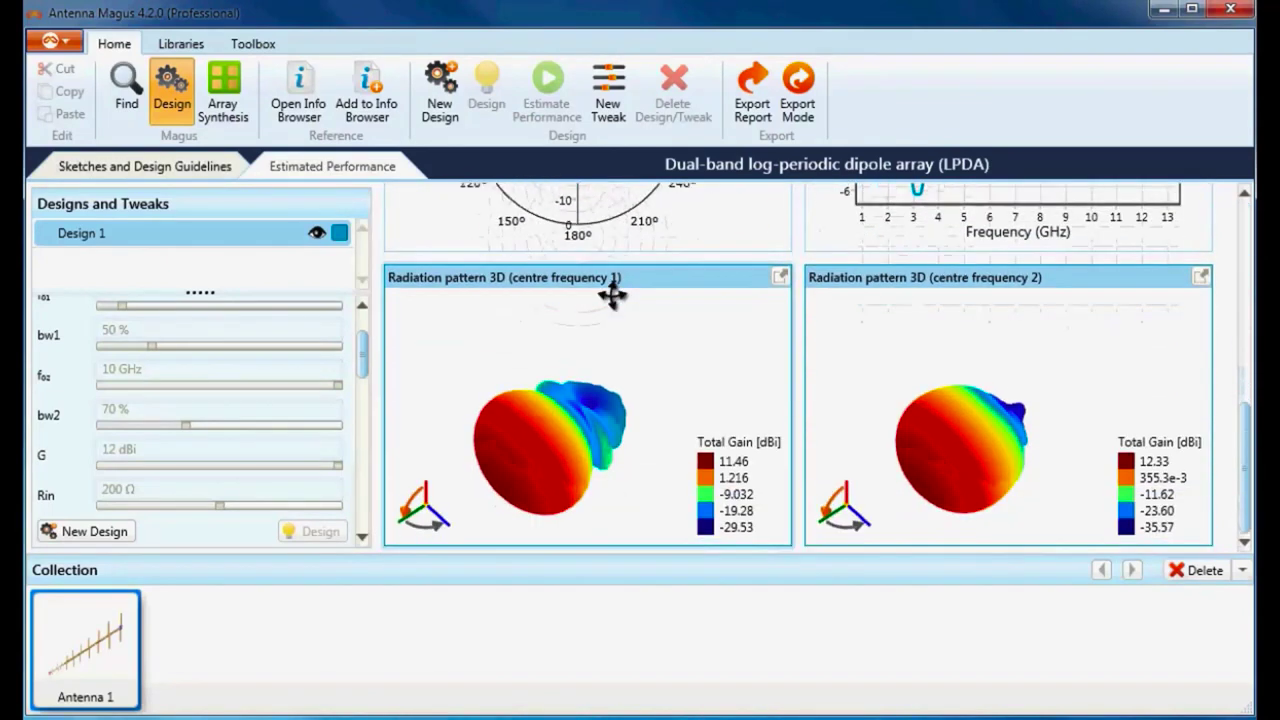
pyautogui.scroll(8, 612, 295)
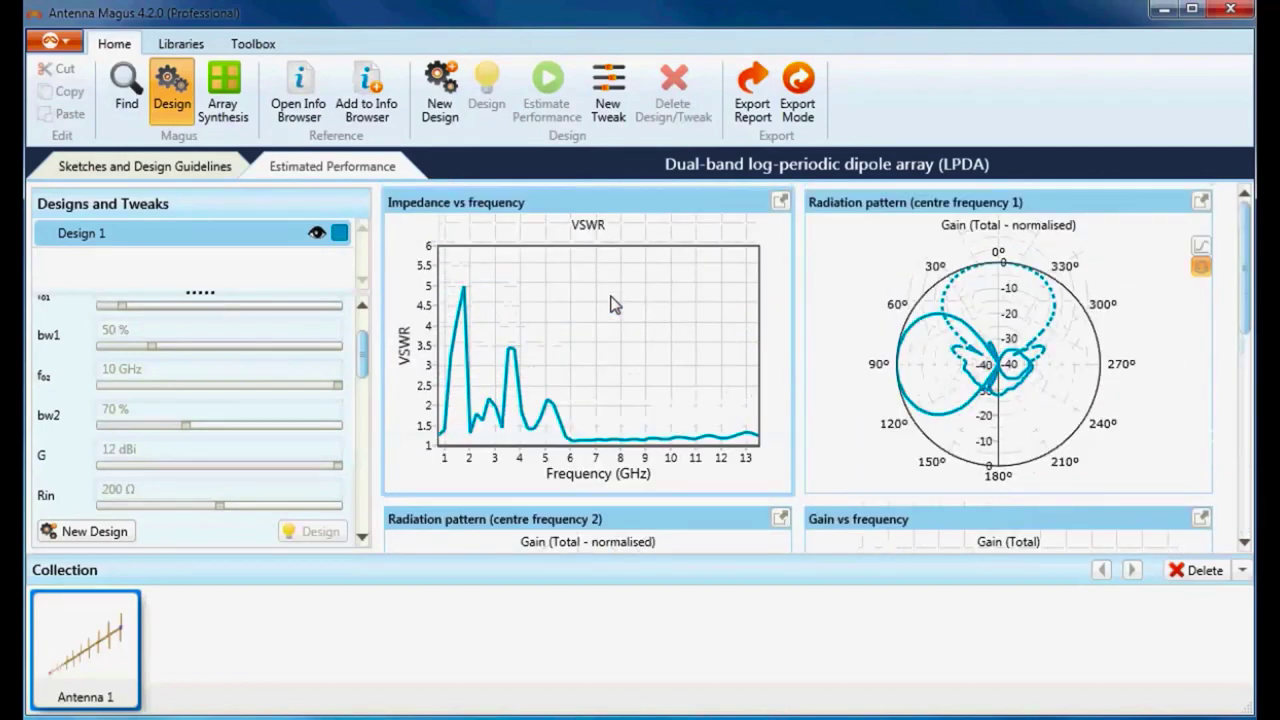
# - Begin exporting the model as a CADFEKO file using Export and Open Model
pyautogui.click(798, 108)
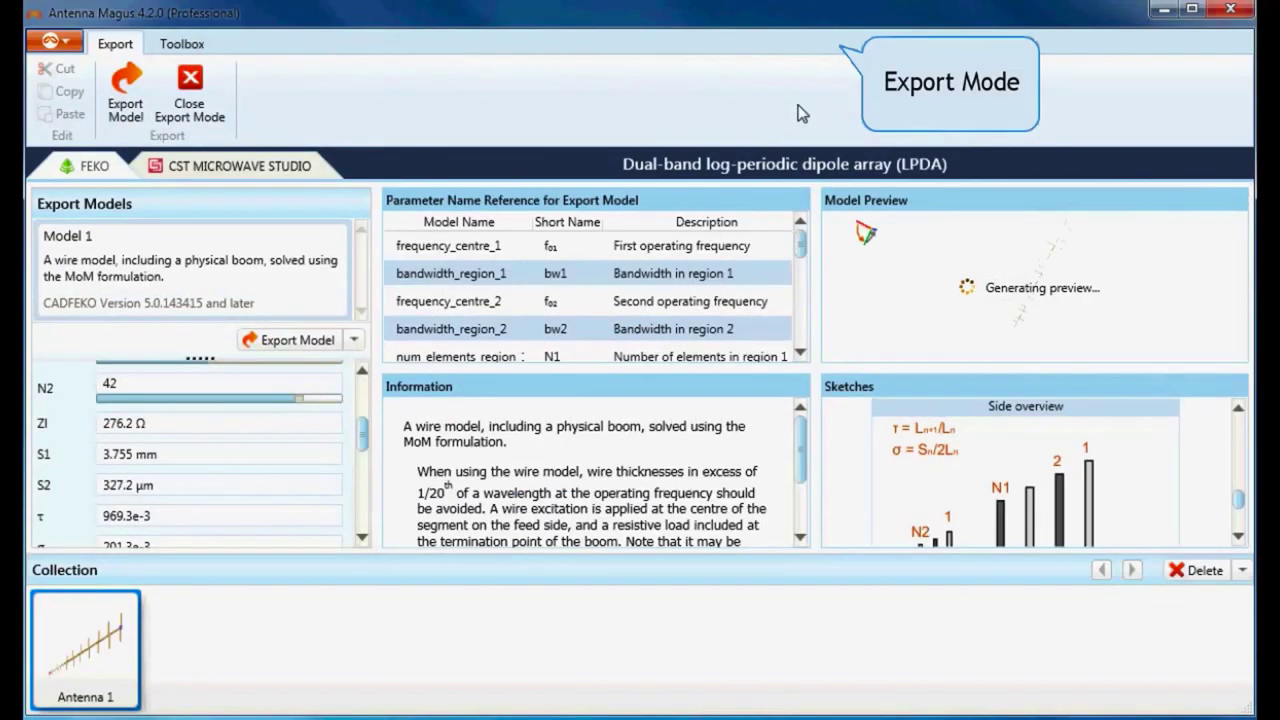
pyautogui.click(354, 340)
pyautogui.click(343, 394)
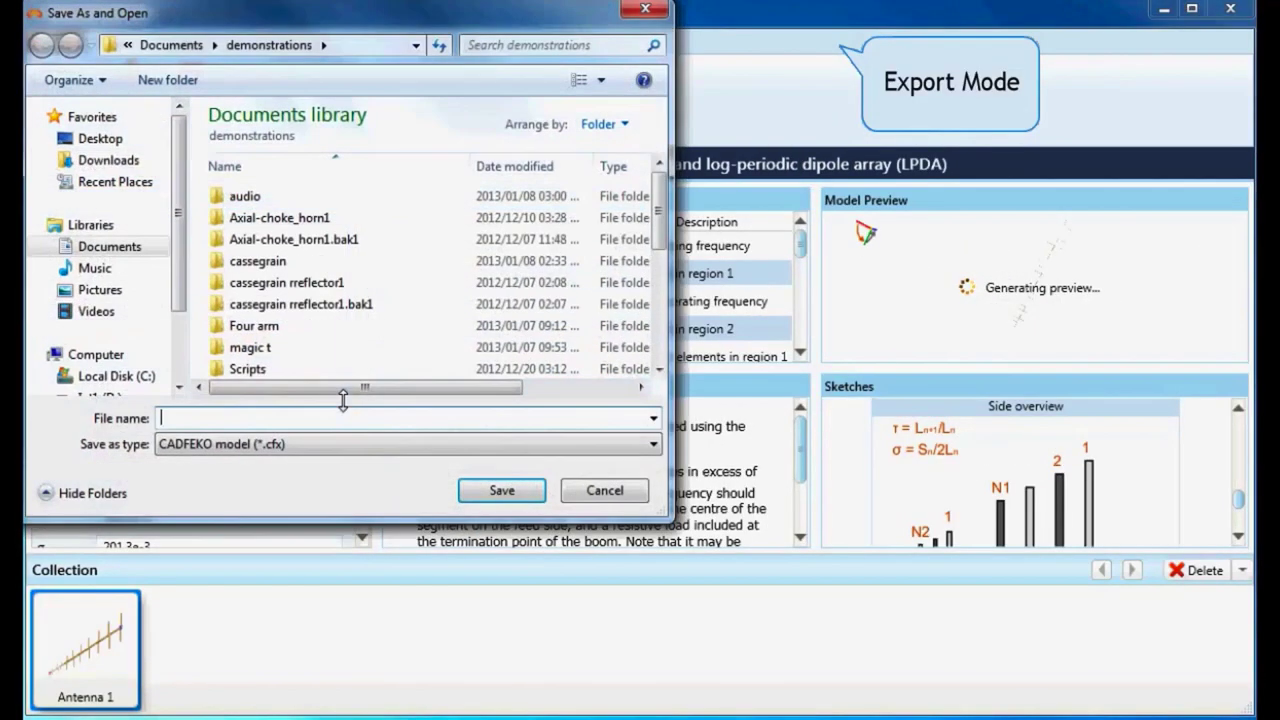